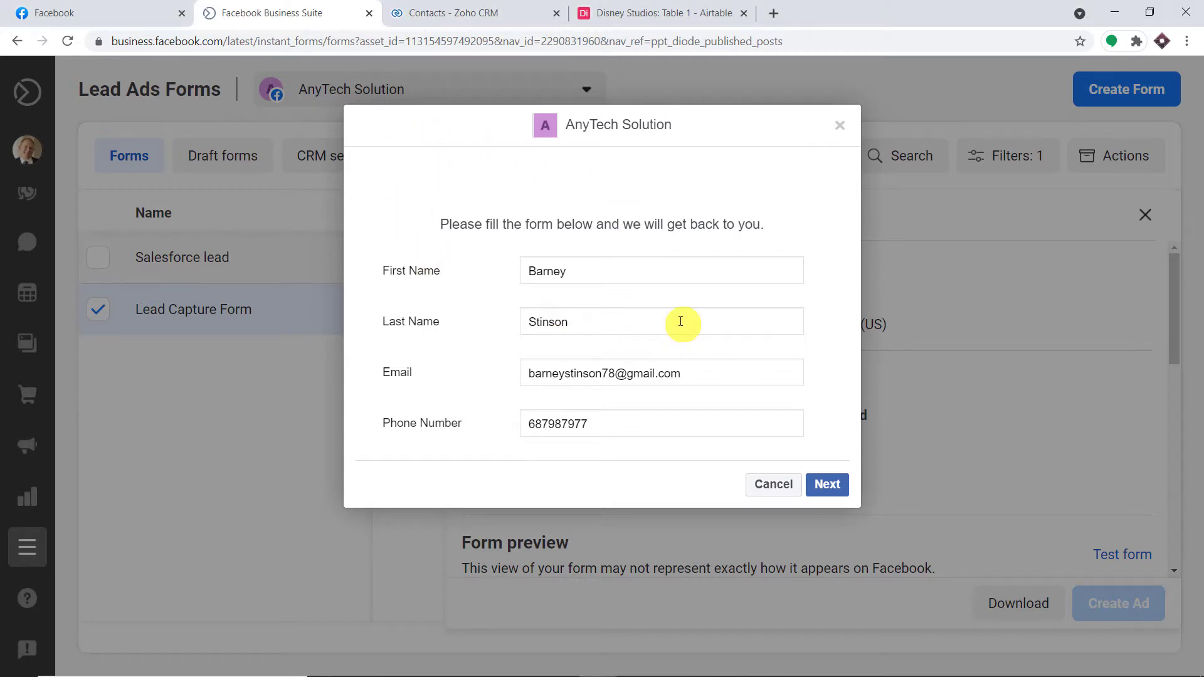
Review the Zoho CRM contacts and Disney Studios Airtable table before submitting the test lead.
left_click(477, 12)
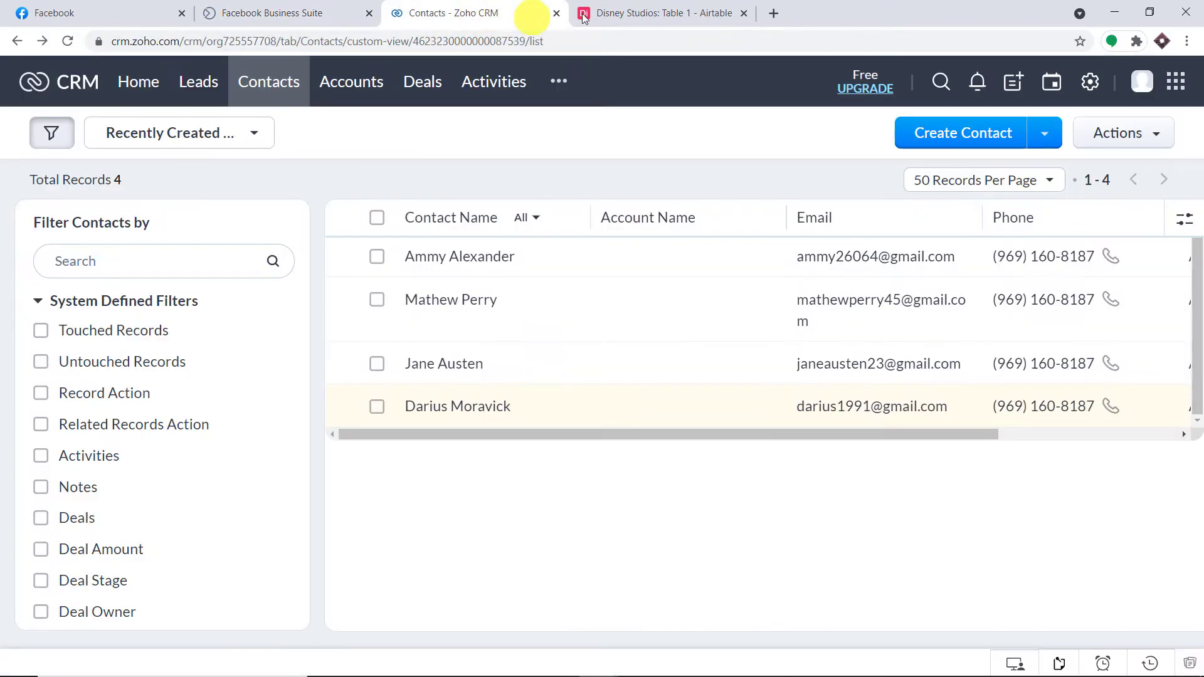
left_click(664, 17)
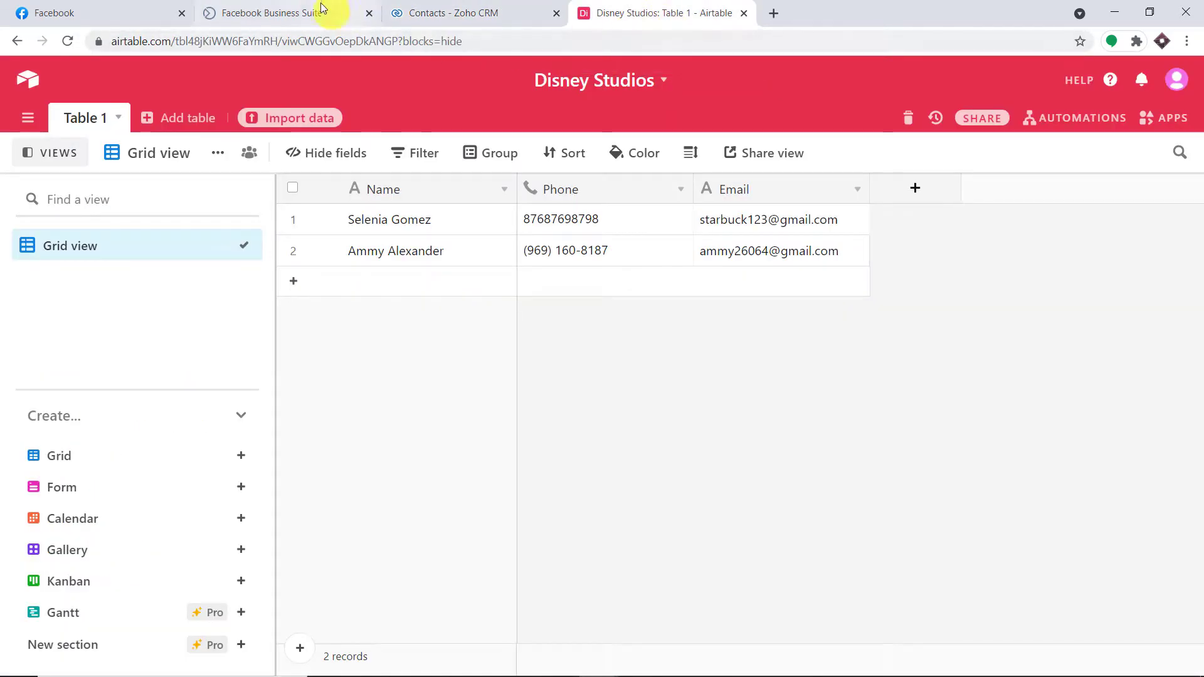
left_click(322, 9)
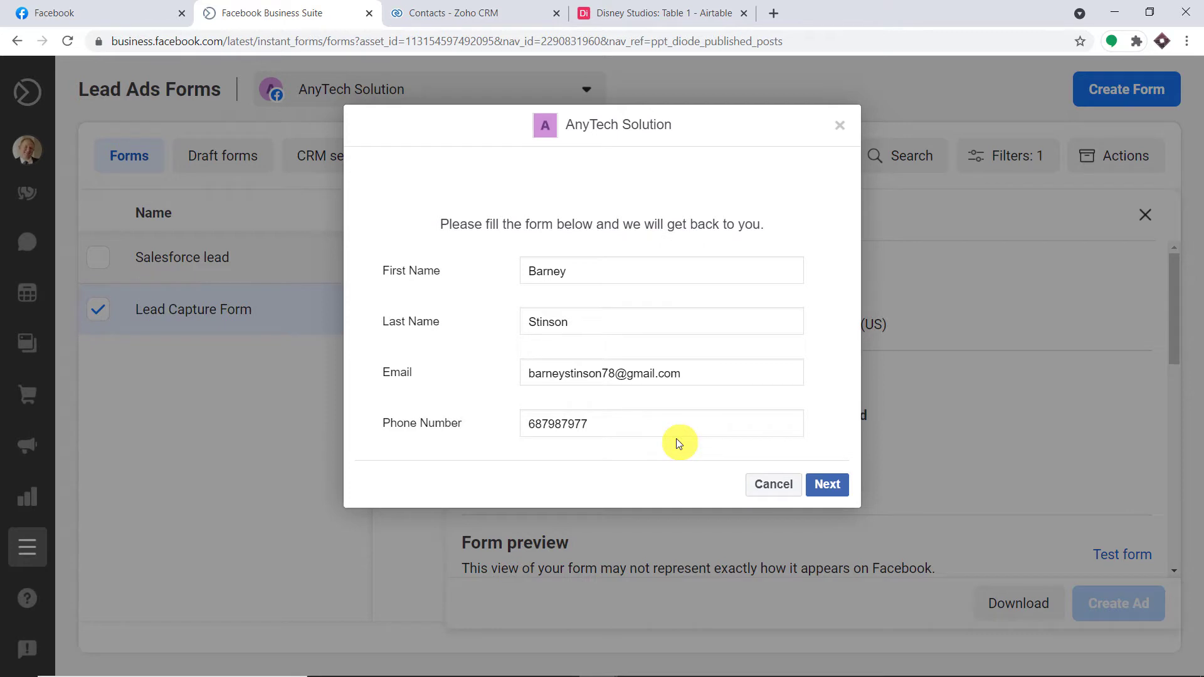
left_click(483, 8)
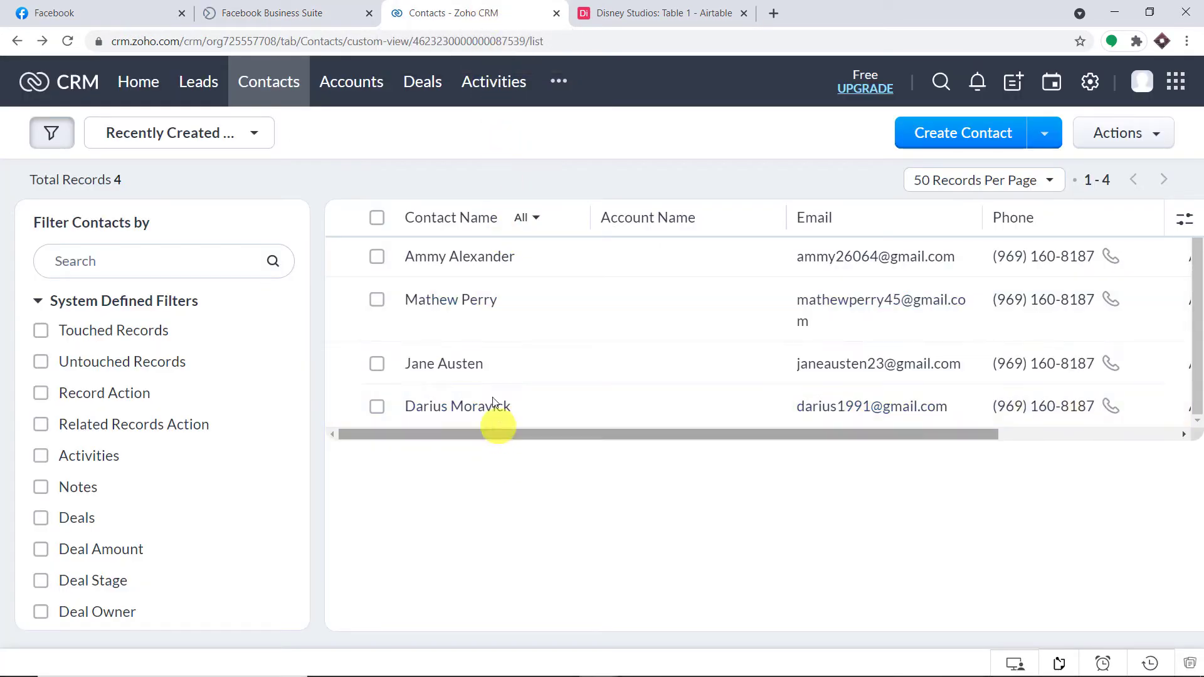
left_click(677, 9)
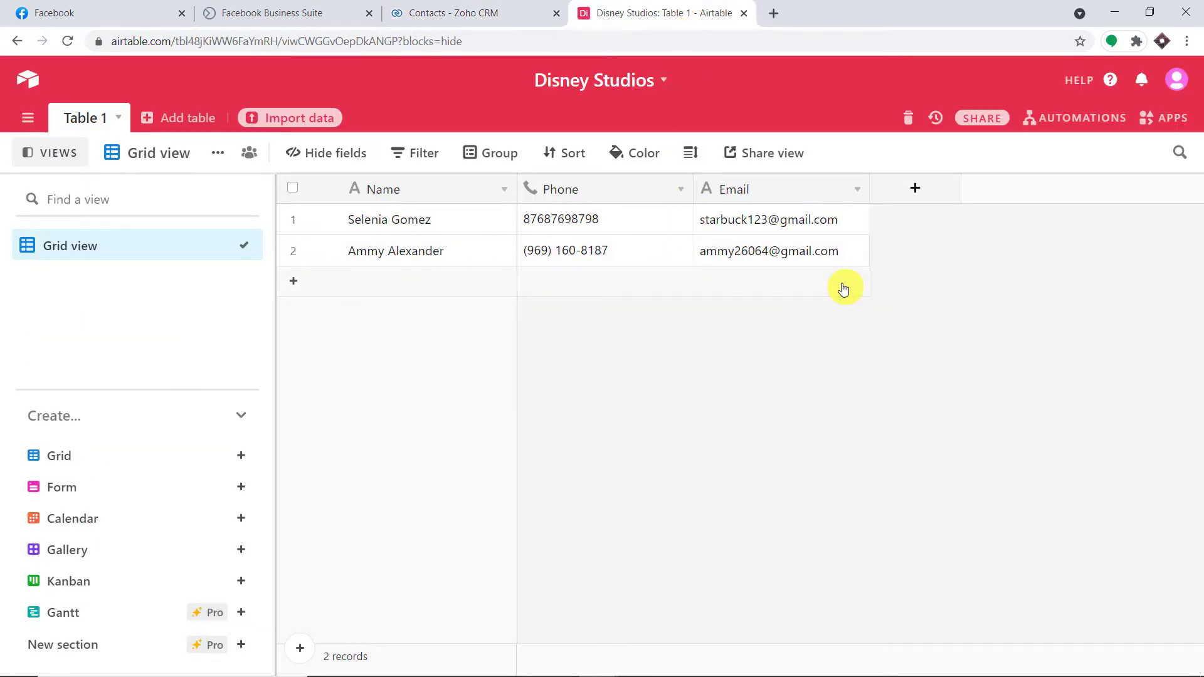
left_click(310, 9)
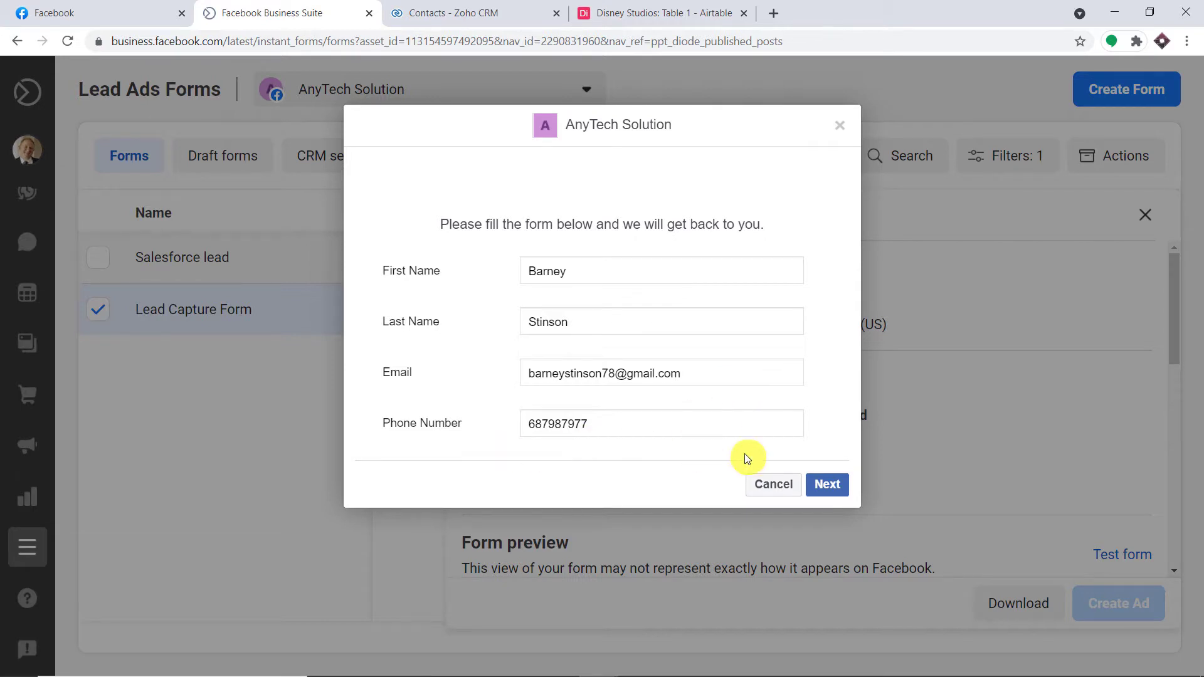
Submit the Lead Capture Form test lead and confirm it reached Zoho CRM and Airtable.
left_click(836, 488)
left_click(838, 370)
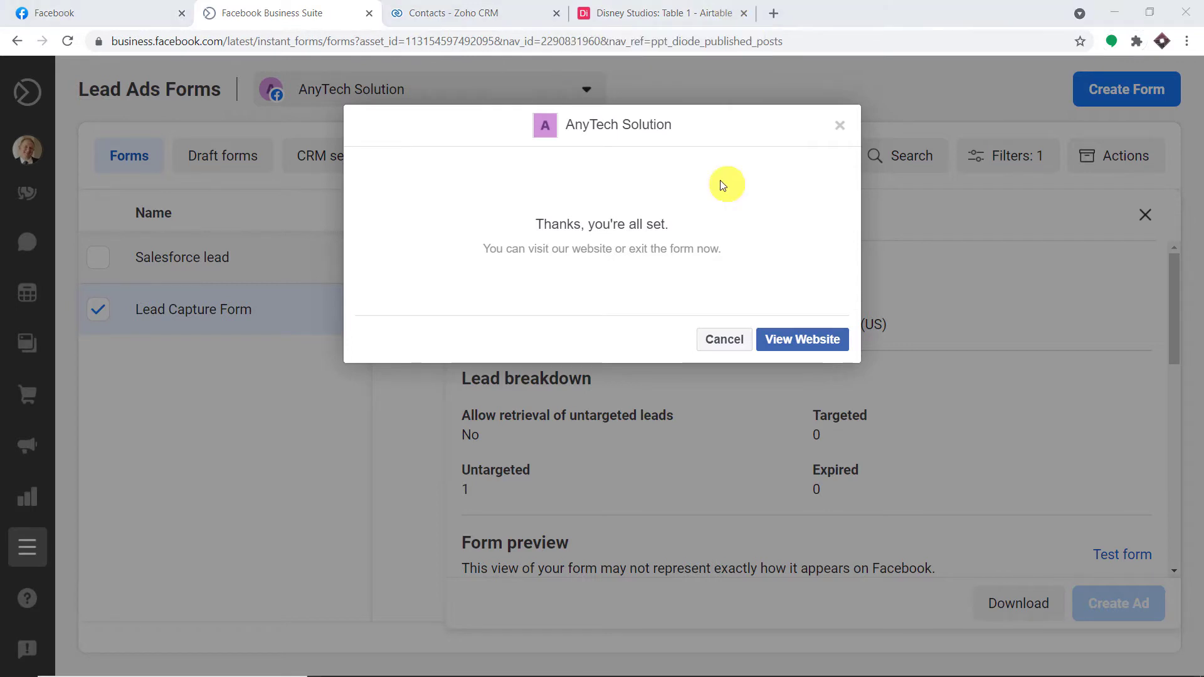
left_click(517, 6)
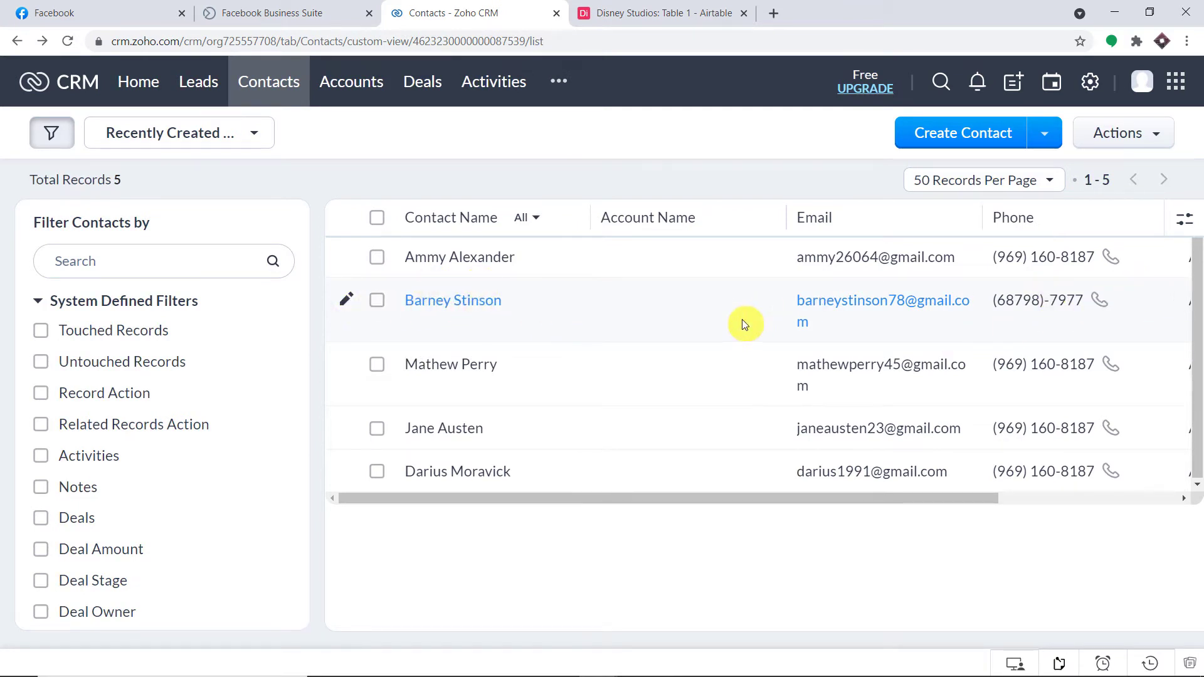
left_click(679, 8)
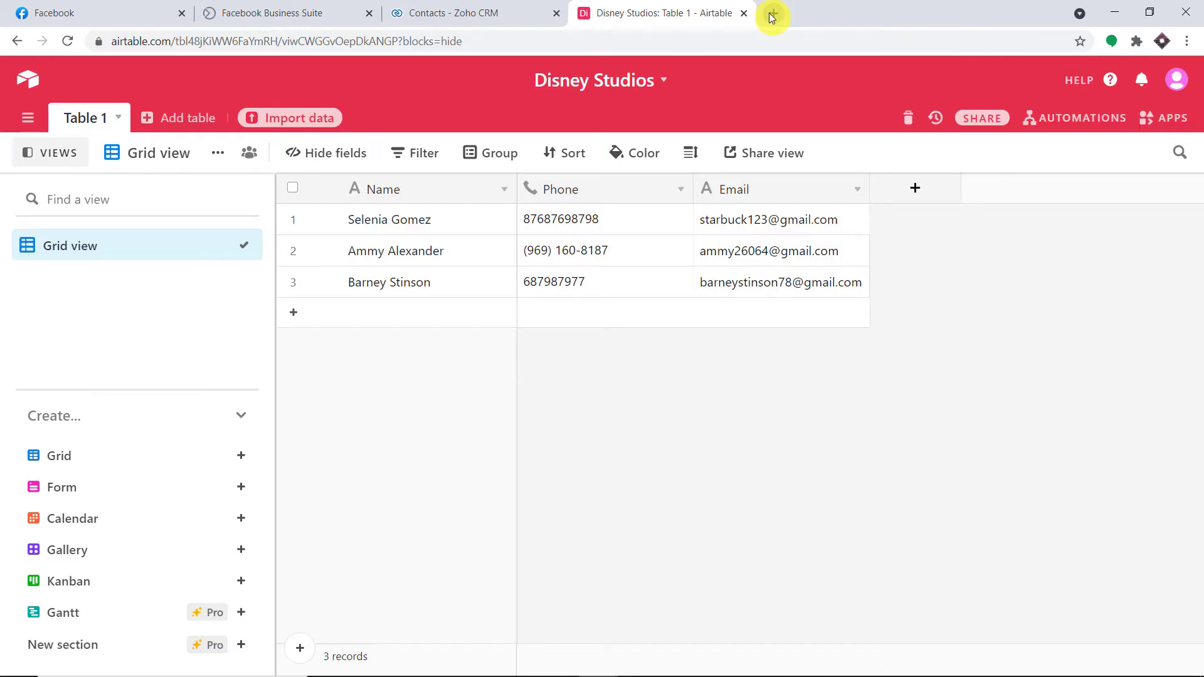
Go to pabbly.com in a new tab and open the Pabbly Connect product page.
left_click(772, 14)
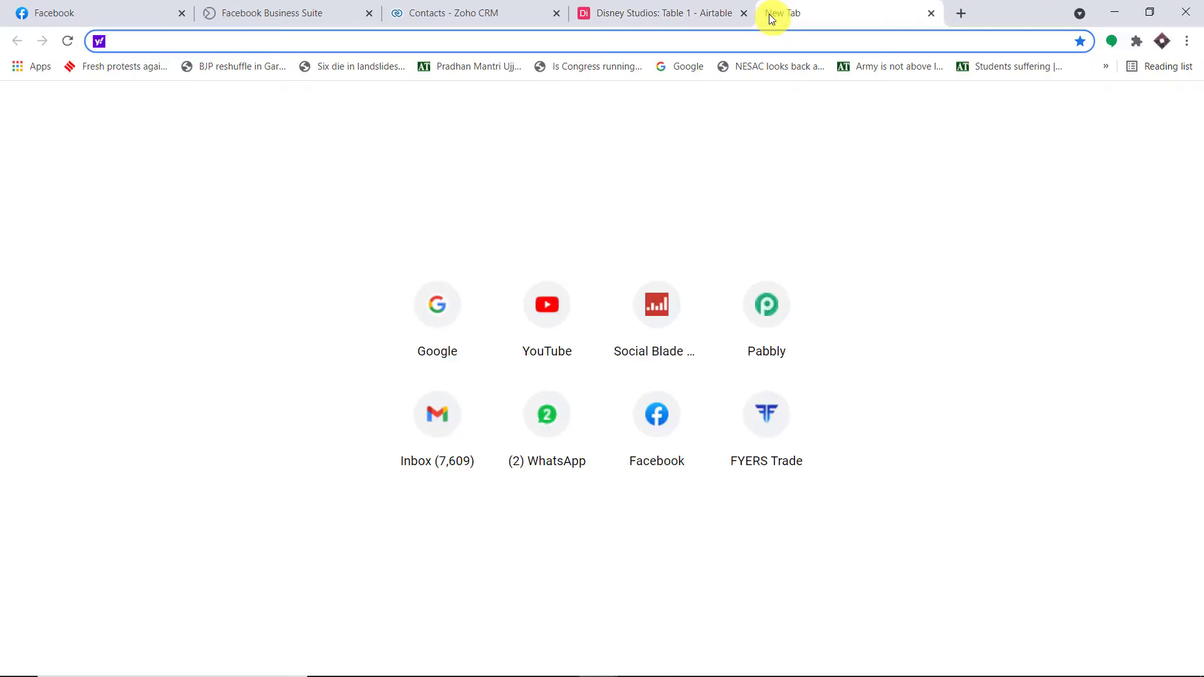
type("p")
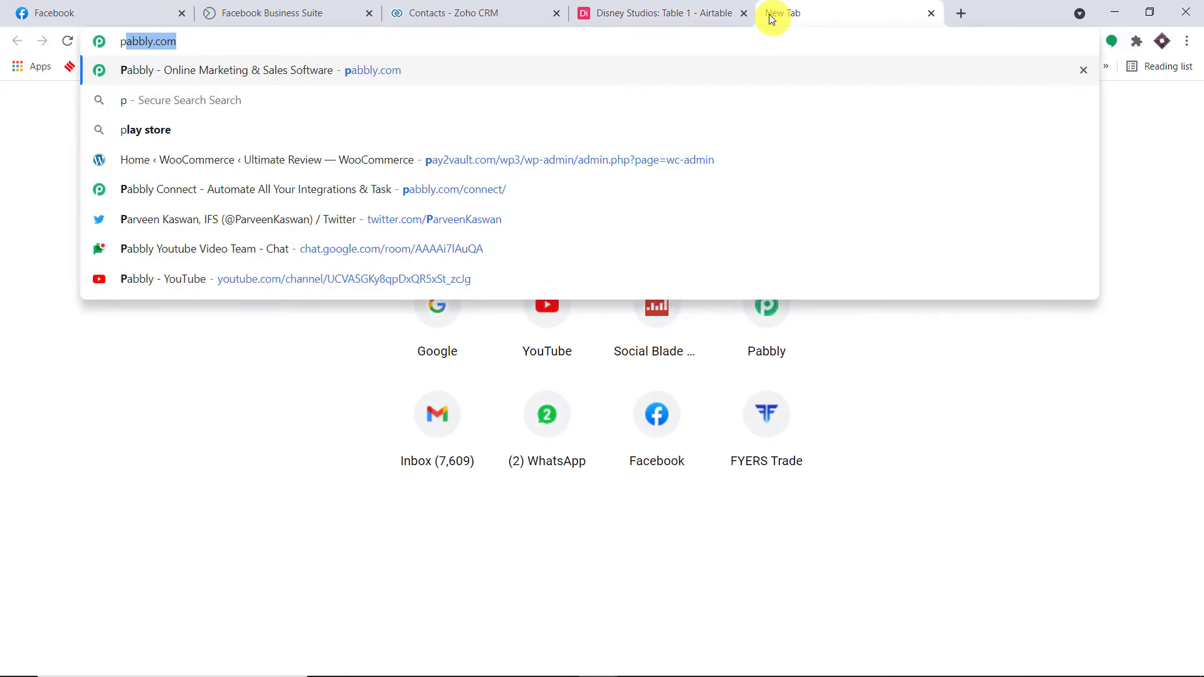
key("Return")
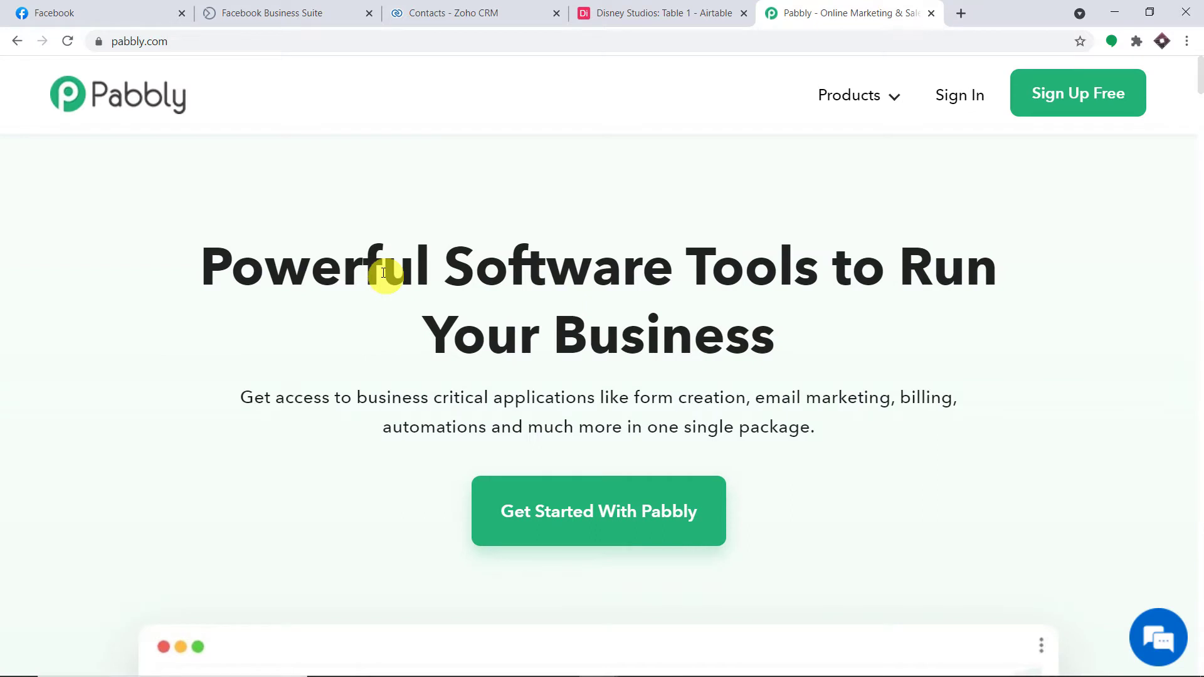
left_click(868, 99)
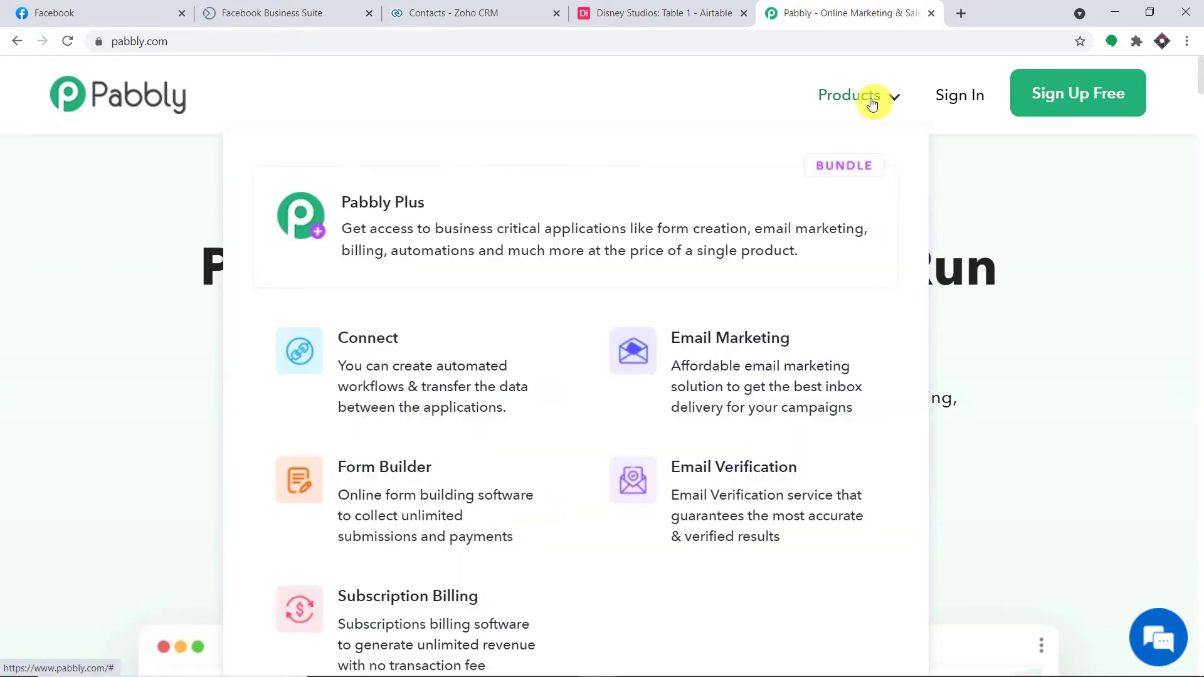
left_click(384, 429)
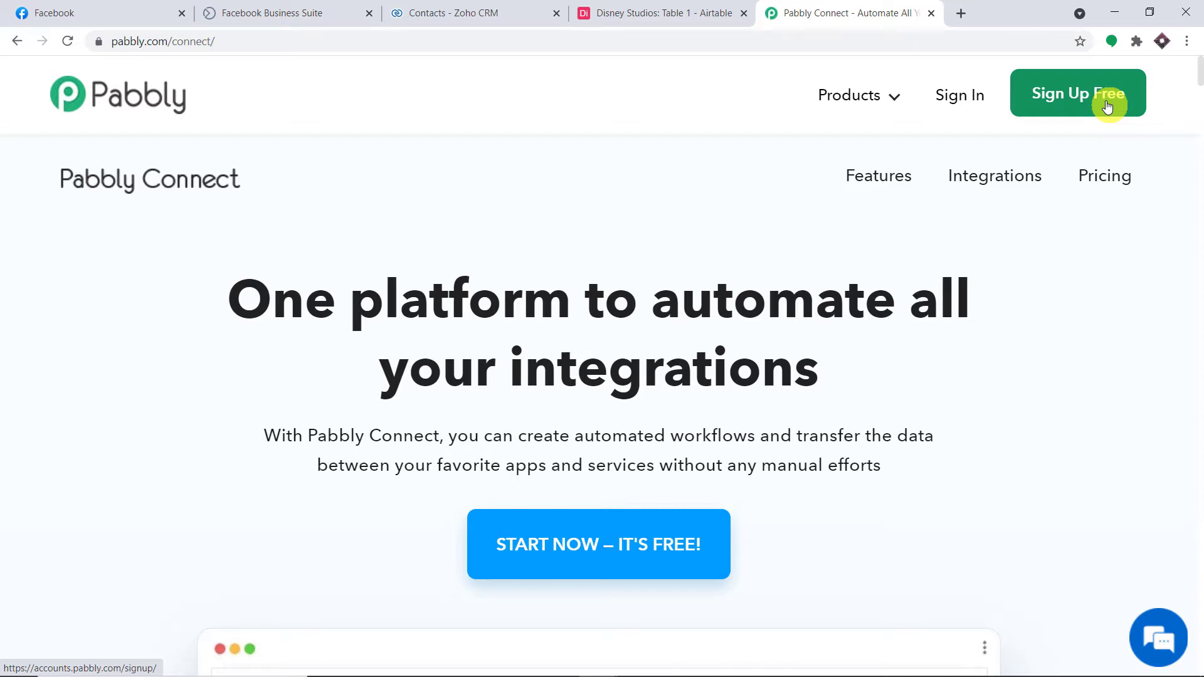
Sign in to Pabbly and launch the Connect app via Access Now.
left_click(955, 104)
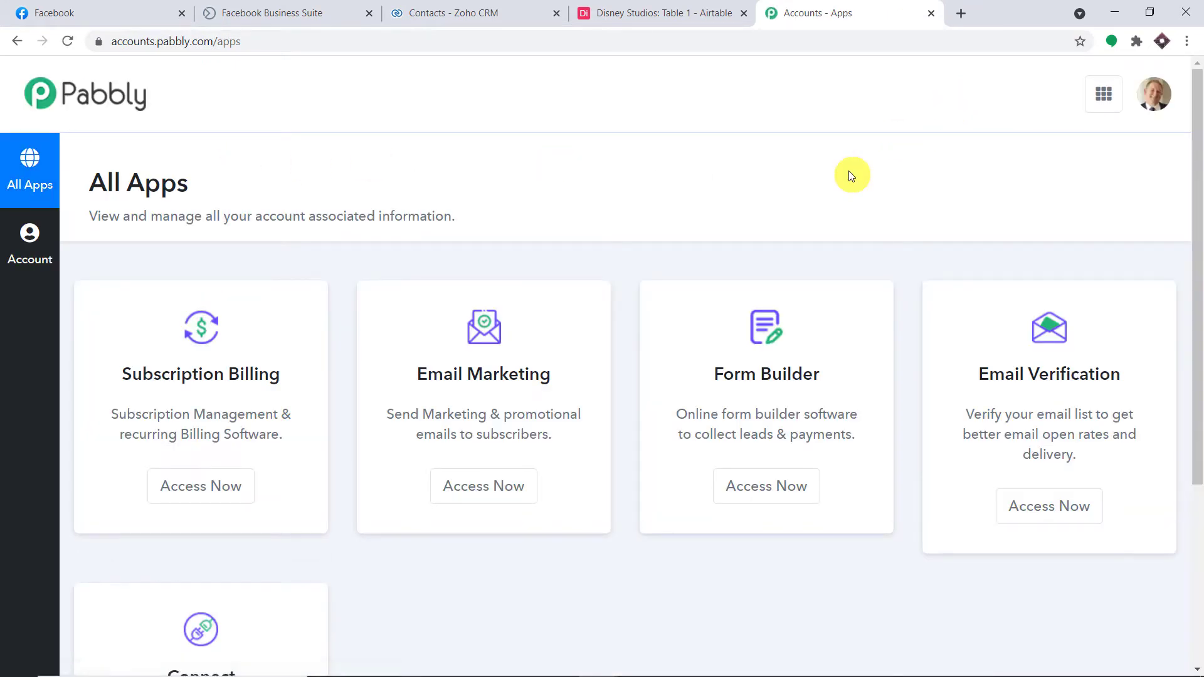
scroll(868, 243, "down", 4)
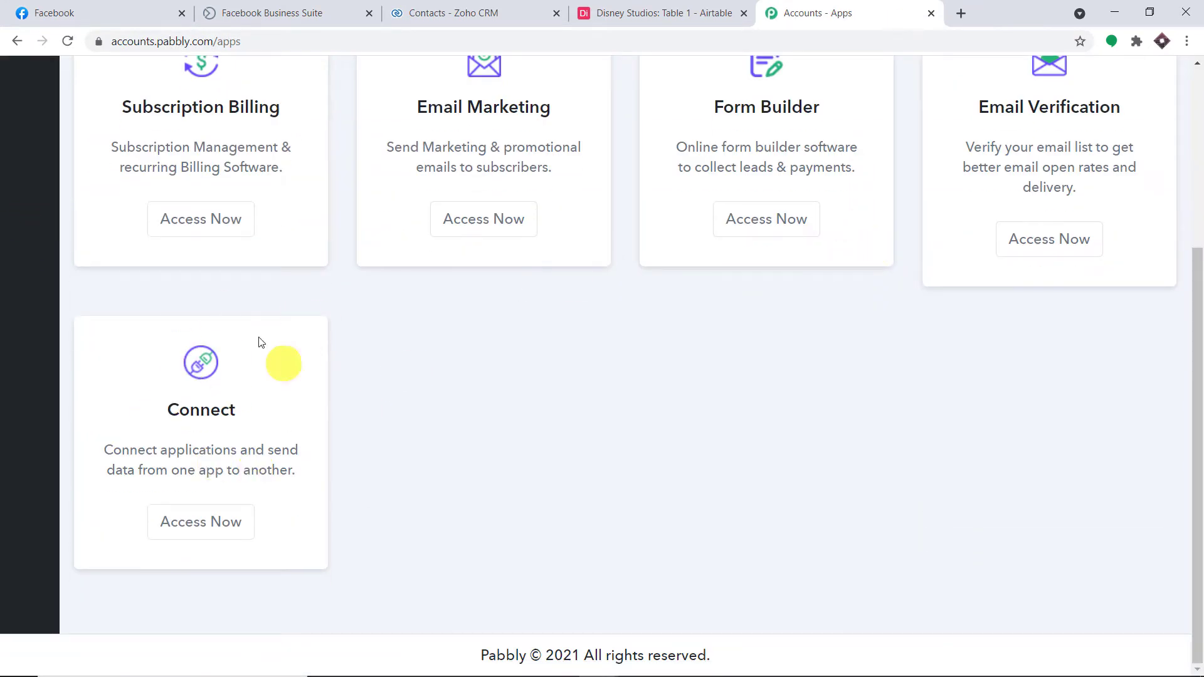
left_click(175, 527)
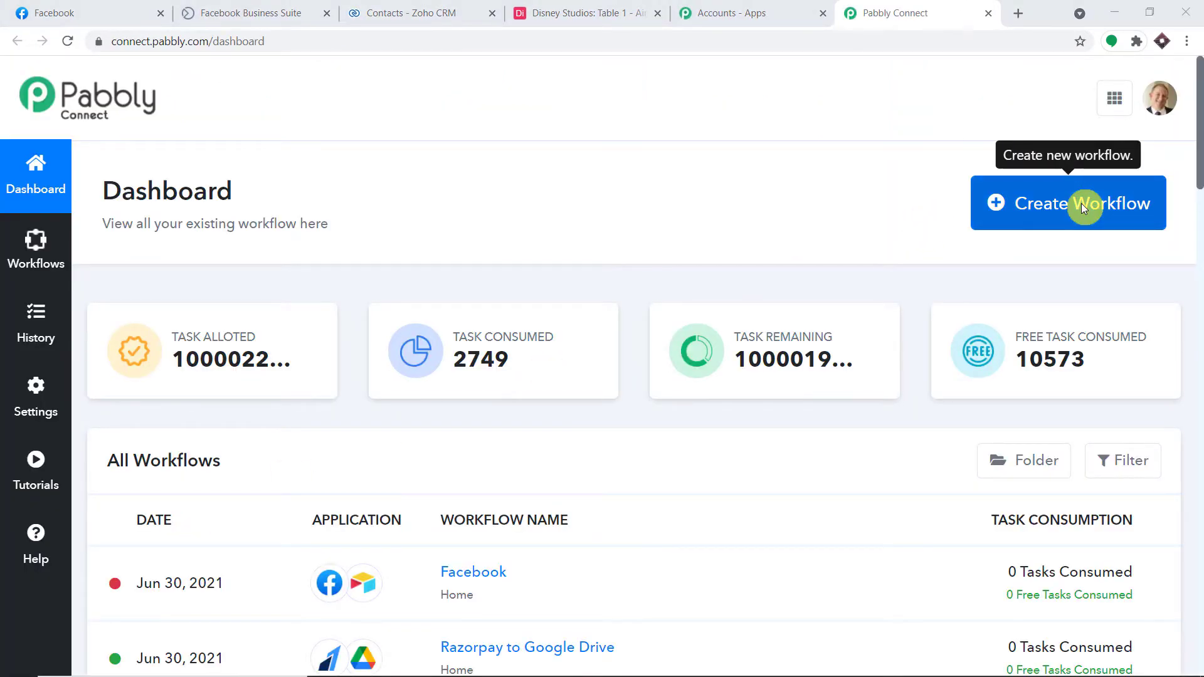
Create a workflow named 'Facebook to Airtable to Zoho CRM' and collapse its Trigger panel.
left_click(1082, 203)
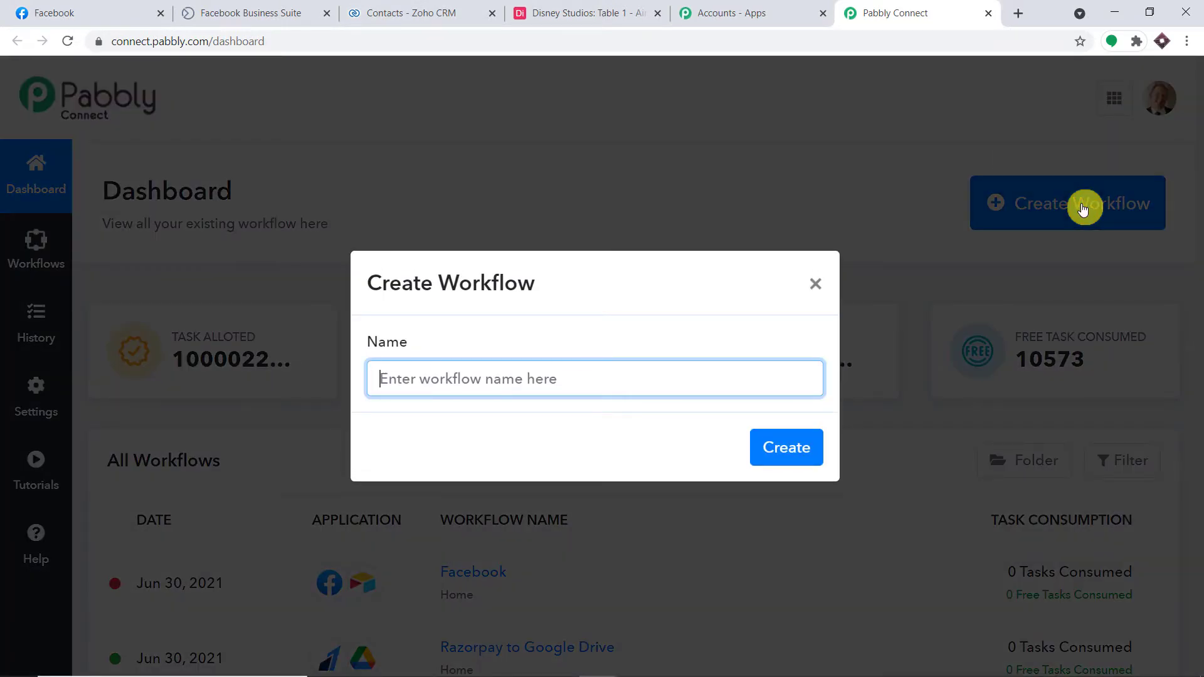
type("Fa")
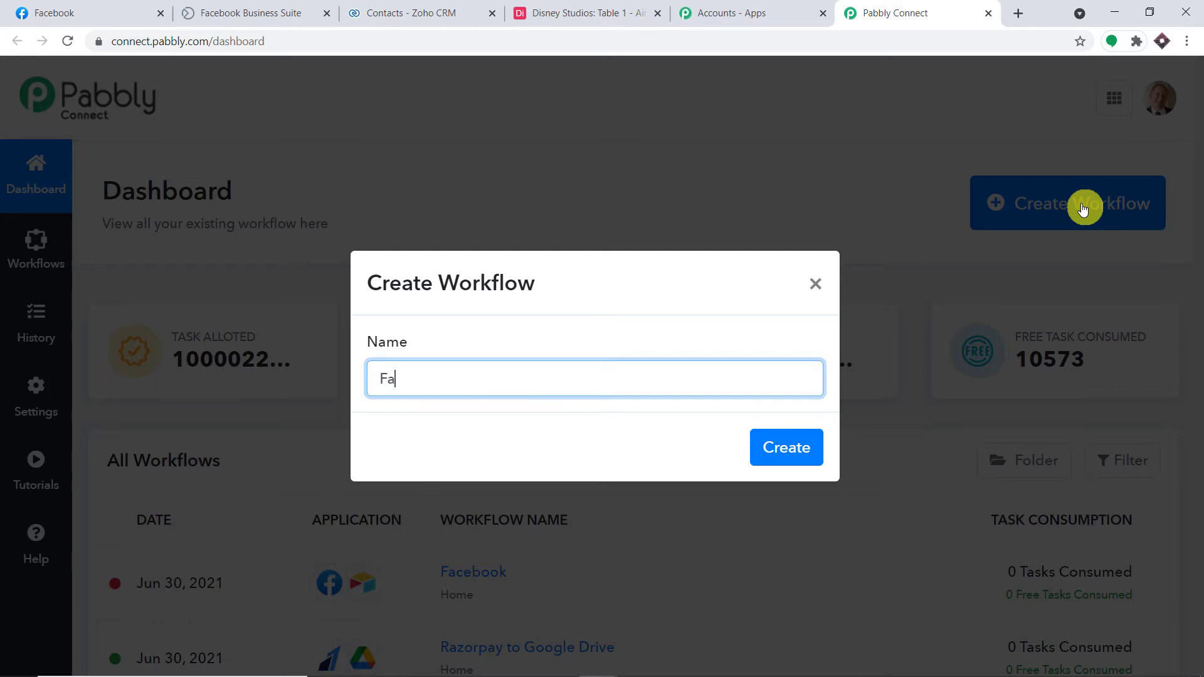
type("cebook to Airtable to Zohi")
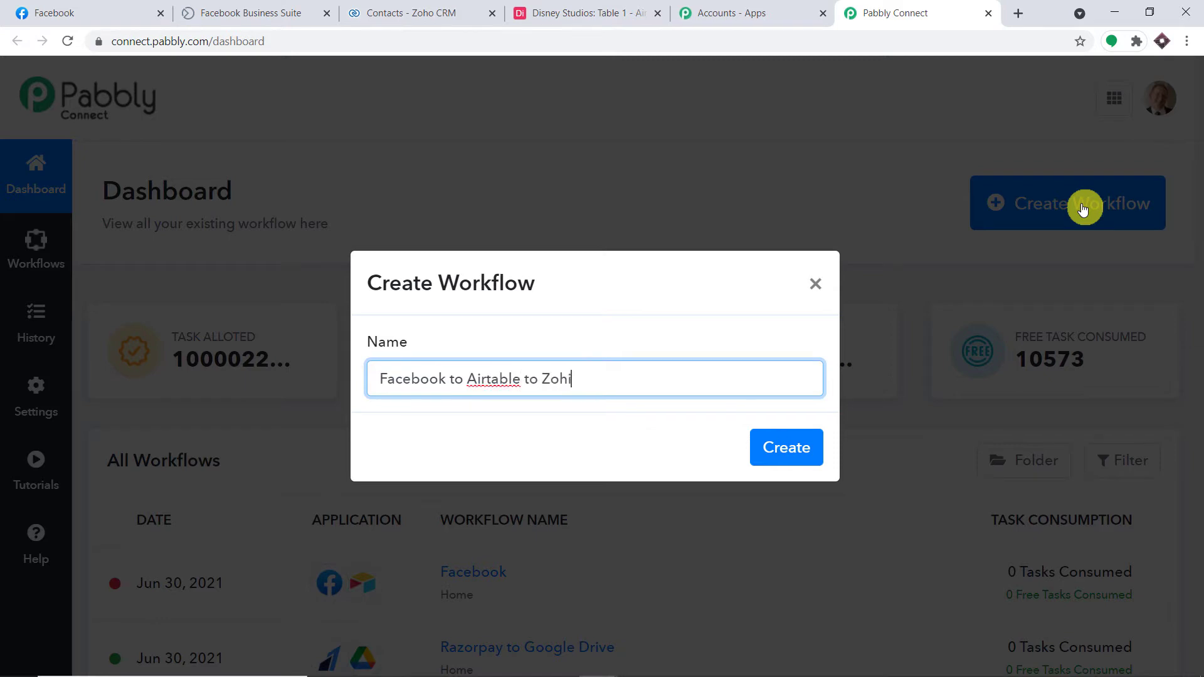
key("BackSpace")
type("o CRM")
left_click(789, 447)
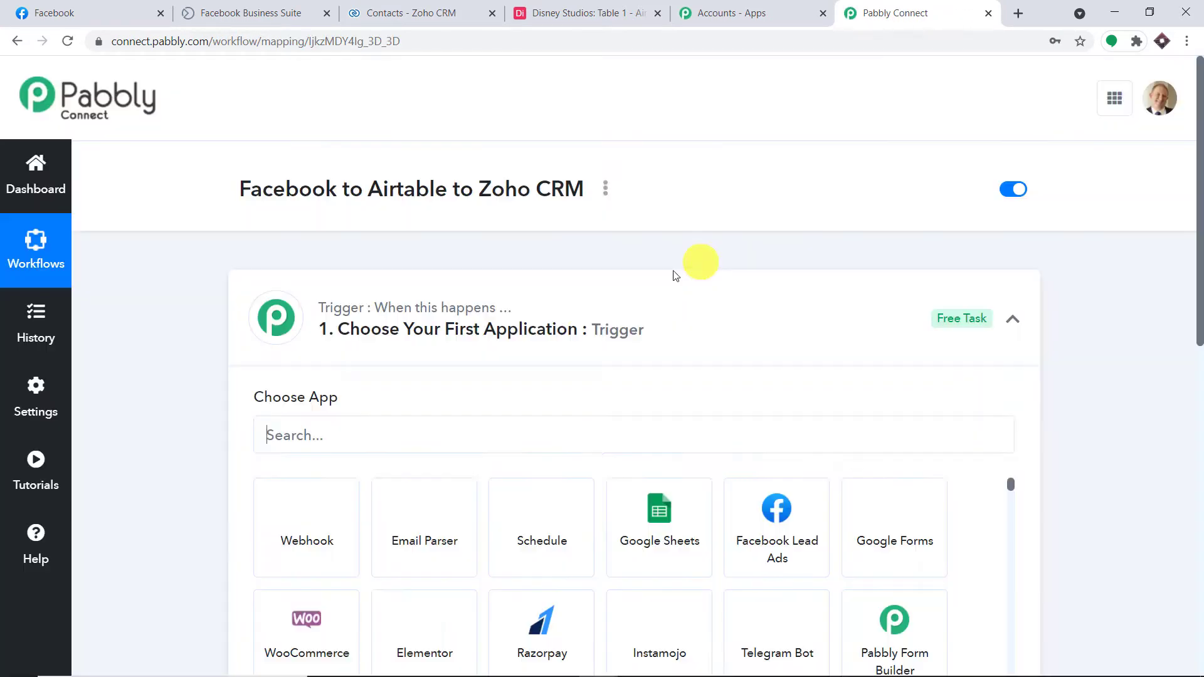
left_click(520, 300)
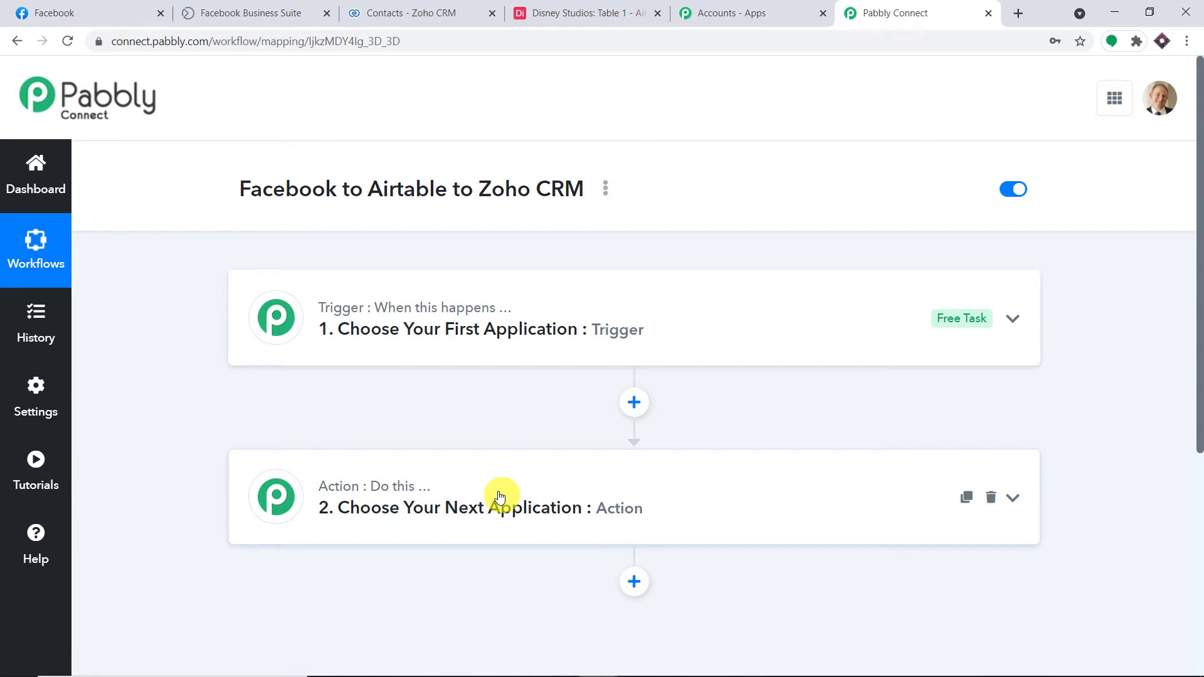
Set the trigger app to Facebook Lead Ads with the New Lead trigger event.
mouse_move(395, 484)
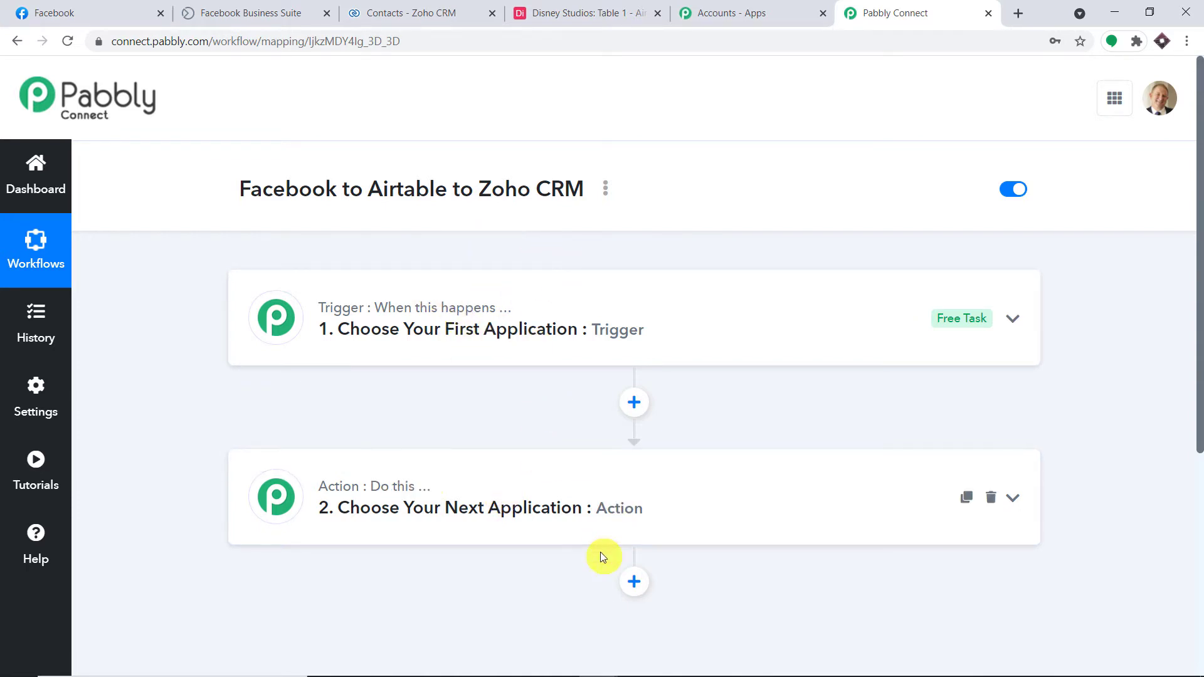
left_click_drag(232, 197, 587, 195)
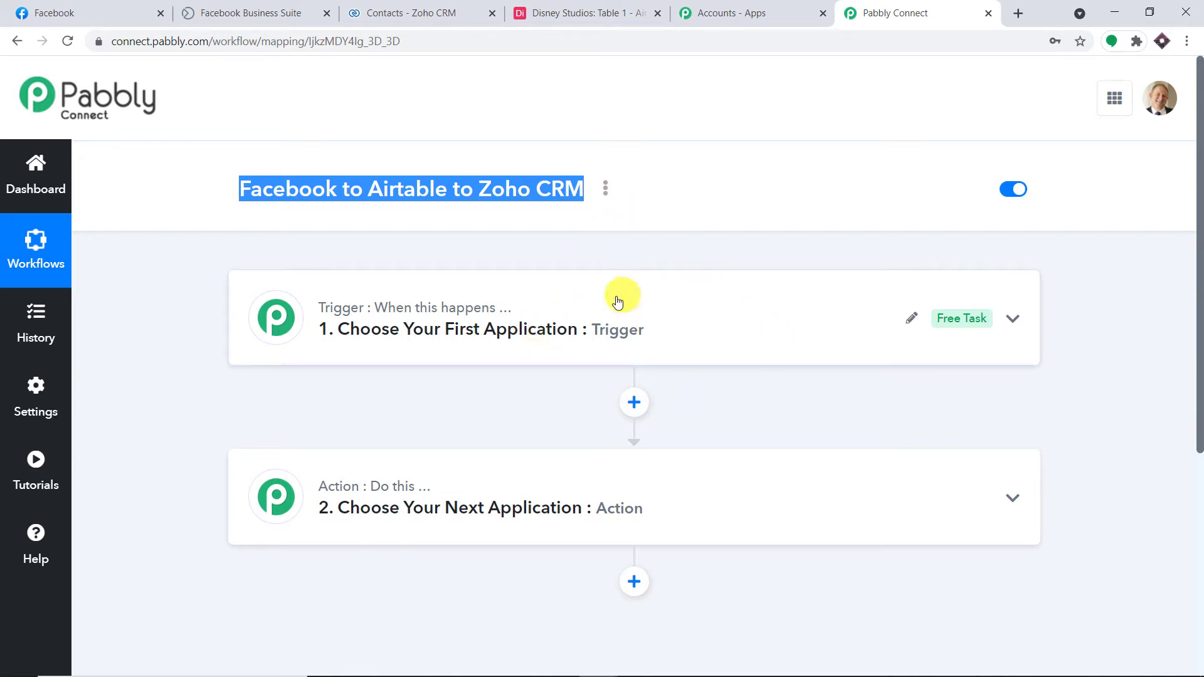
left_click(608, 320)
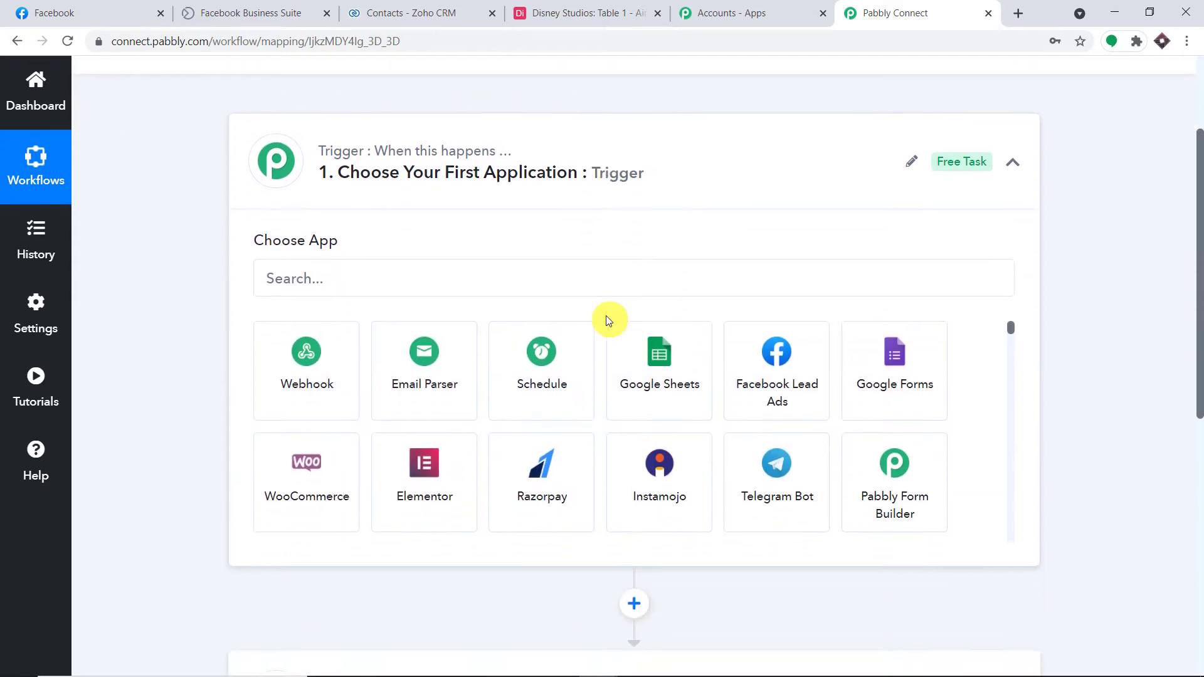
type("fa")
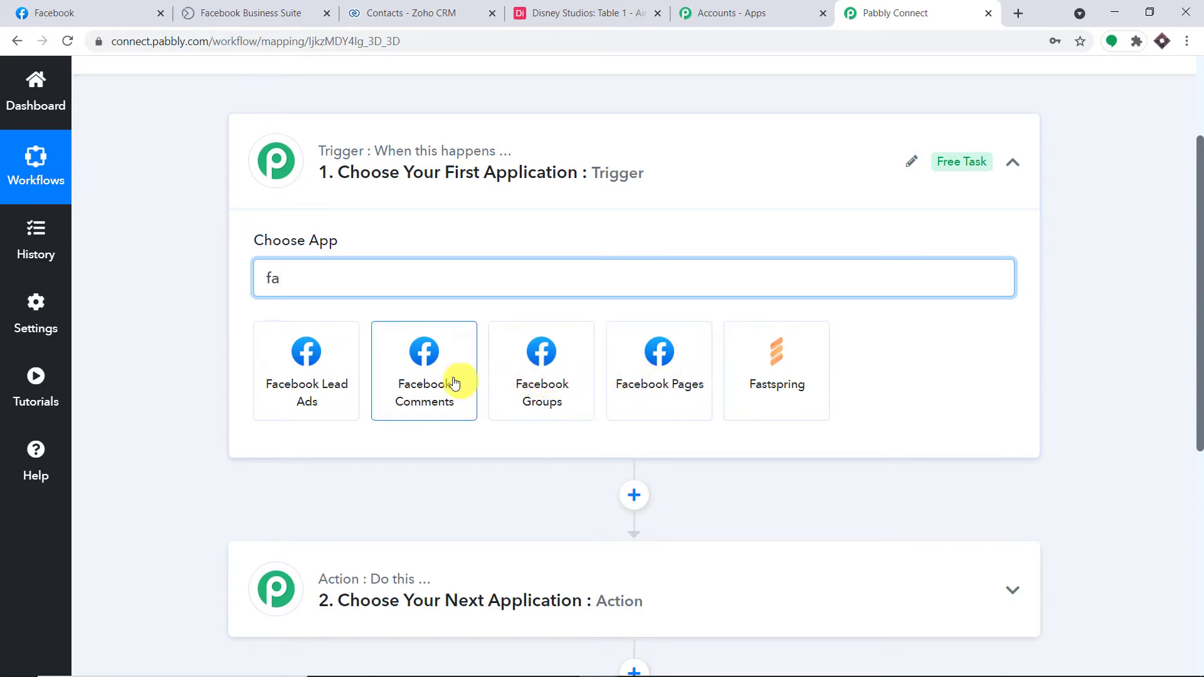
left_click(307, 367)
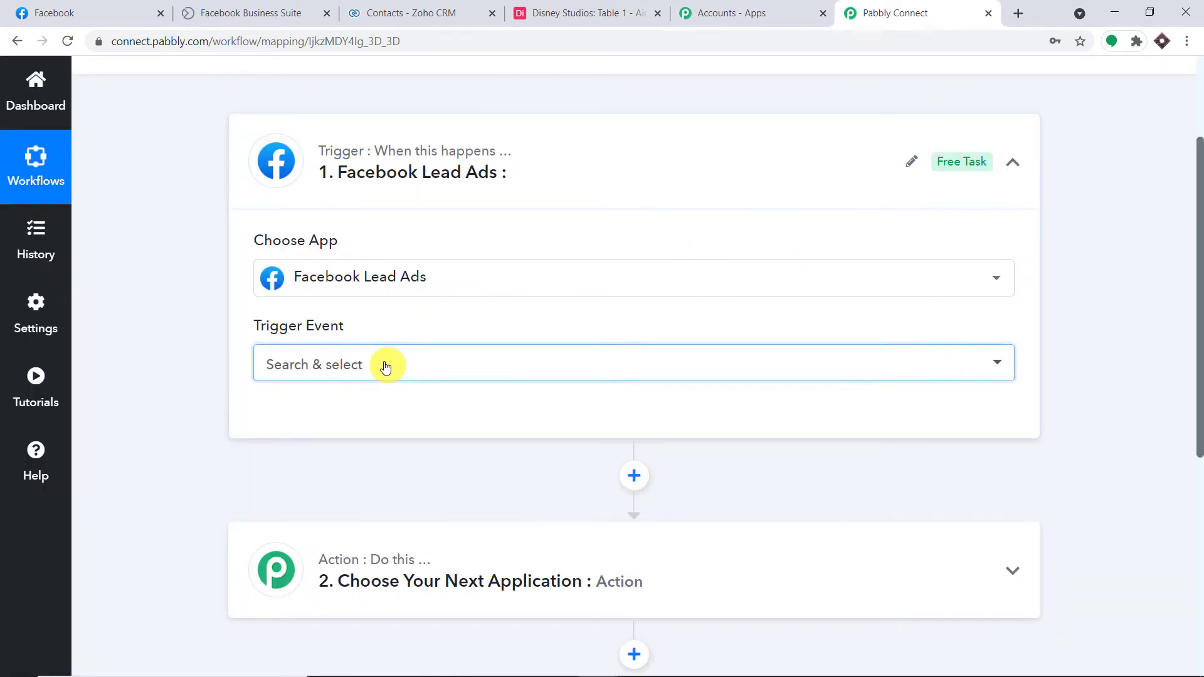
left_click(389, 366)
left_click(367, 458)
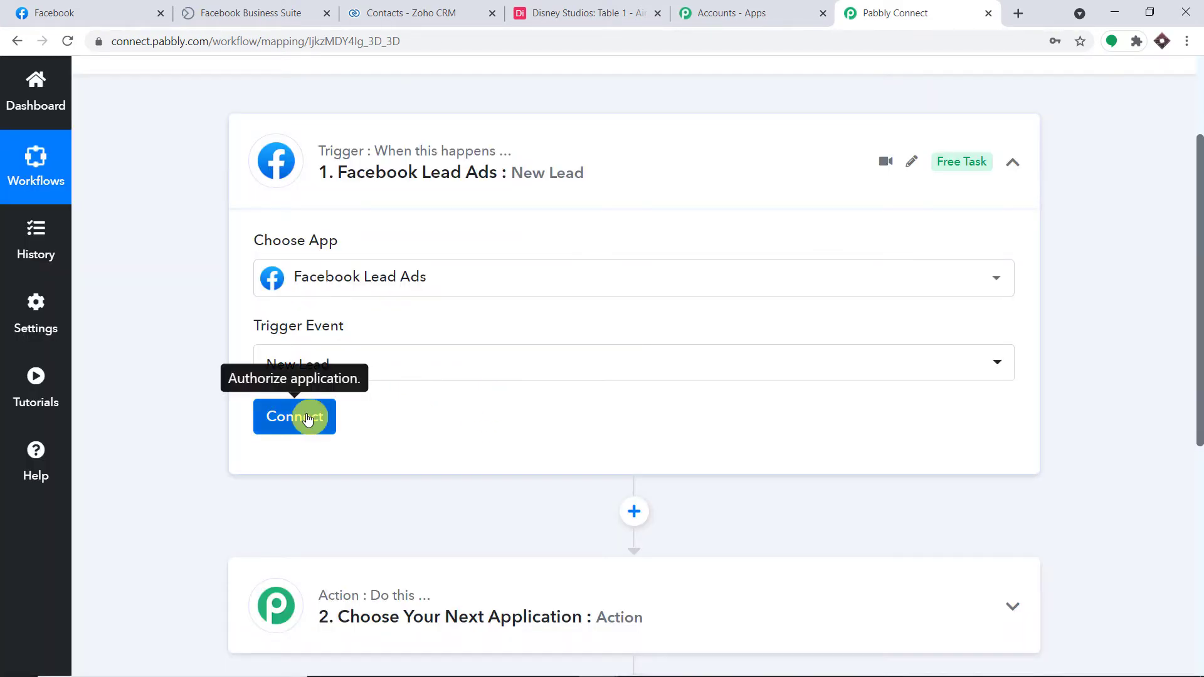
Add and authorize a new Facebook Lead Ads account connection for the trigger.
left_click(307, 419)
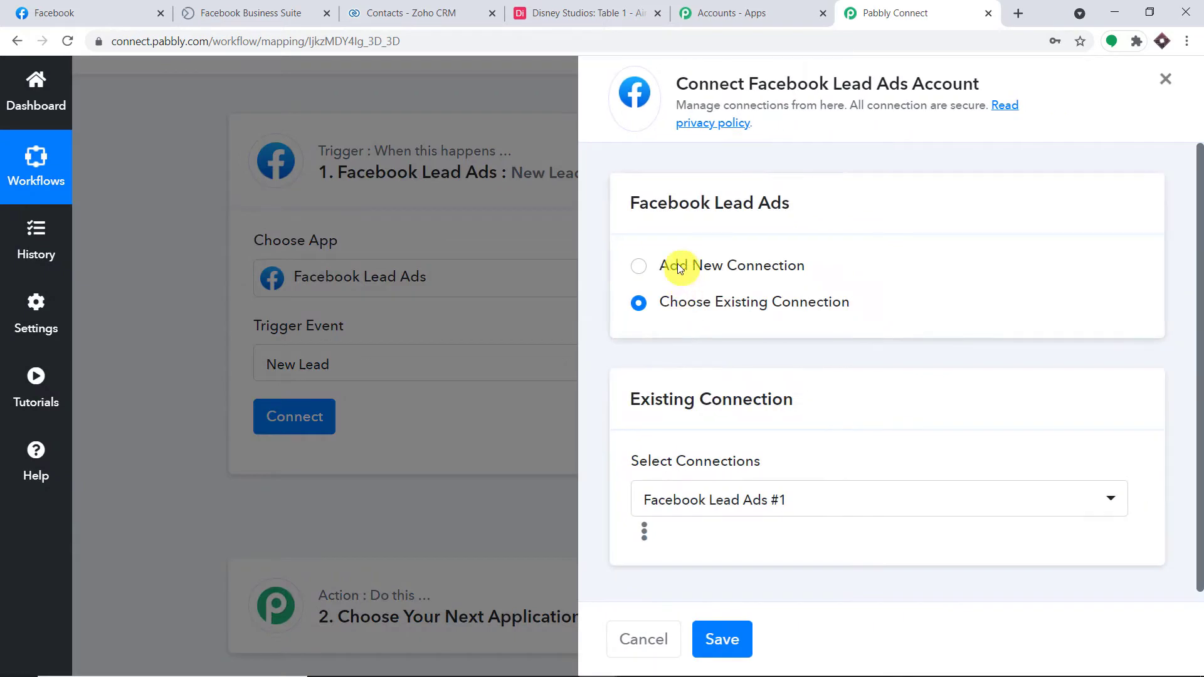
left_click(679, 267)
left_click(705, 474)
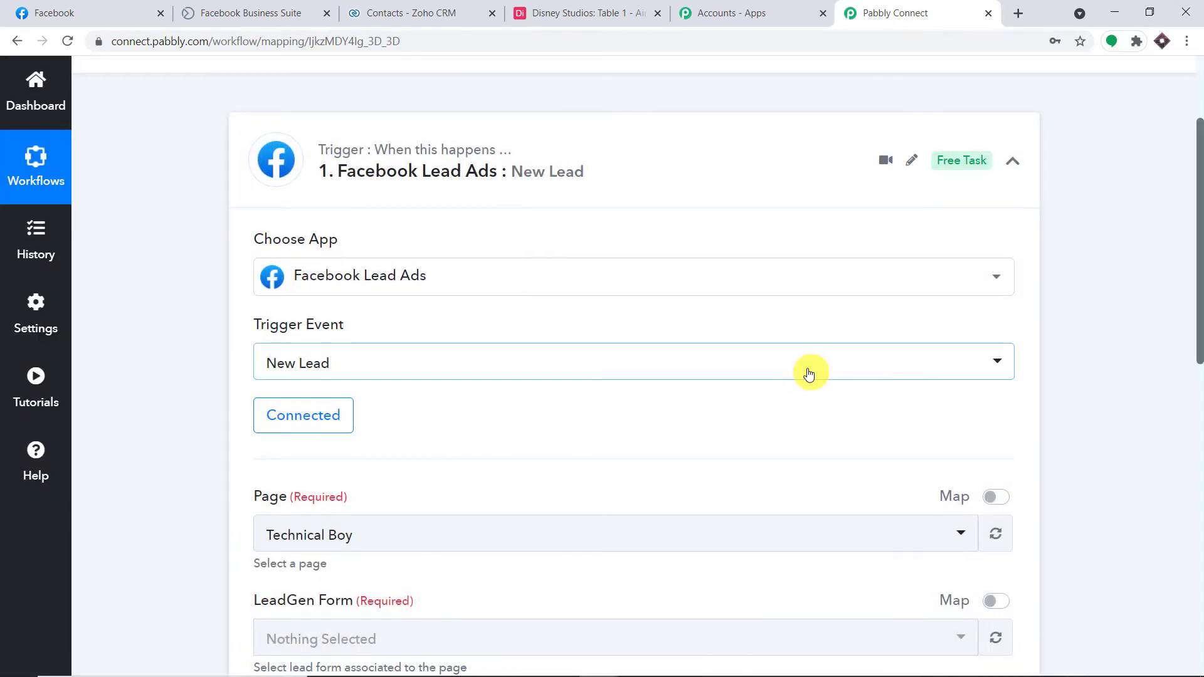
scroll(809, 373, "down", 3)
scroll(810, 374, "down", 1)
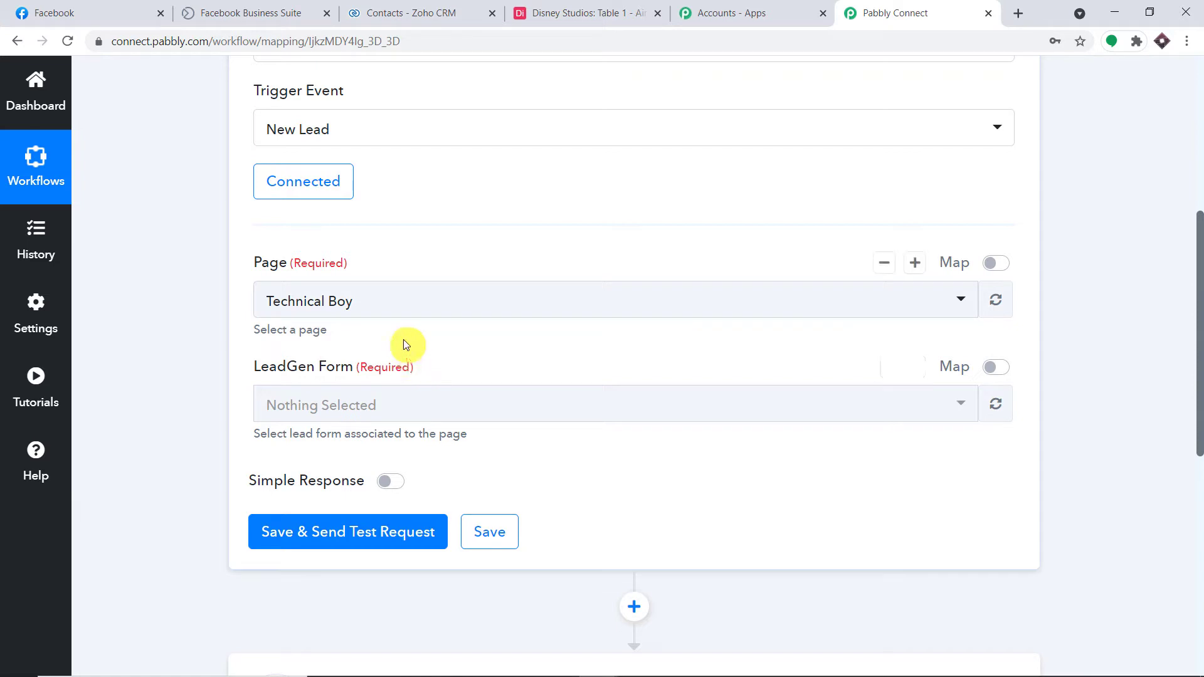
Browse the trigger's Page dropdown, then go over to the Facebook tab.
left_click(388, 304)
scroll(473, 521, "down", 5)
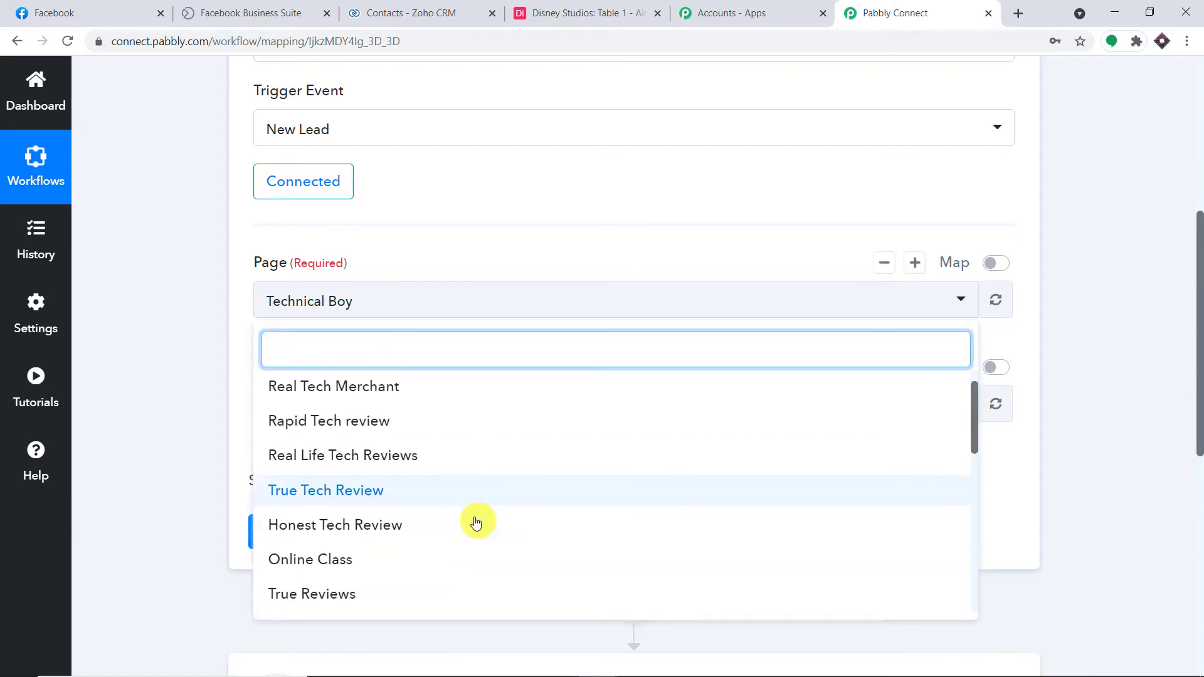
scroll(468, 496, "up", 10)
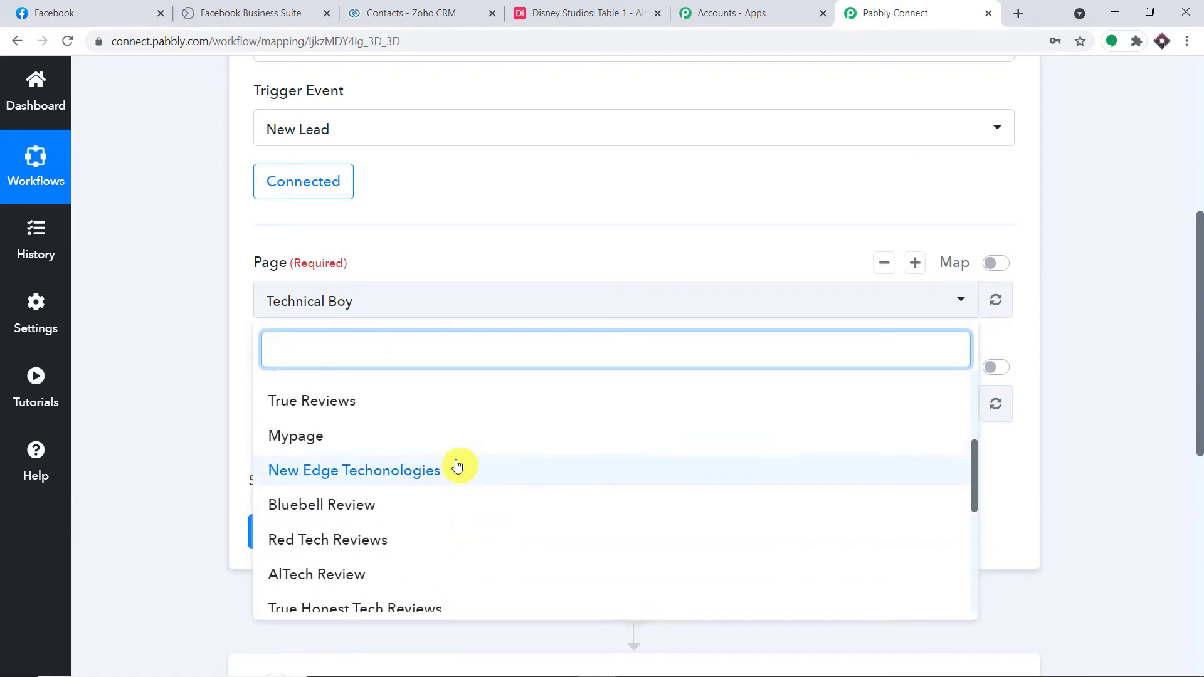
left_click(126, 6)
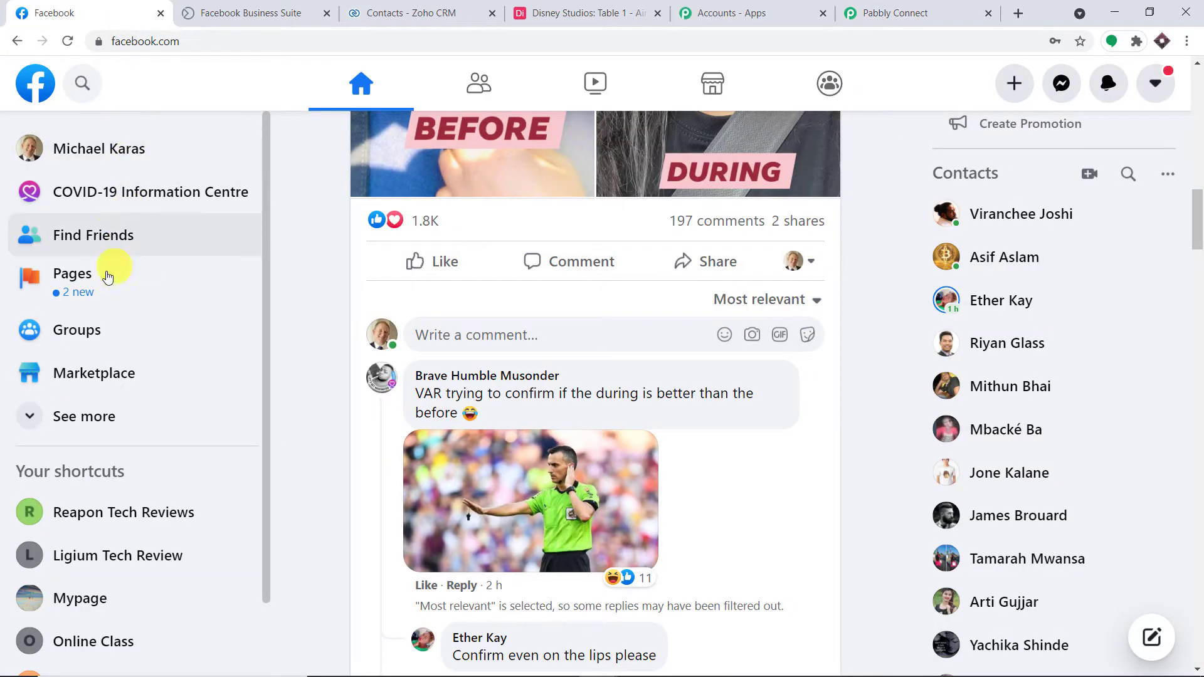
Scroll through Facebook's 23 managed pages, including AnyTech Solution.
left_click(107, 280)
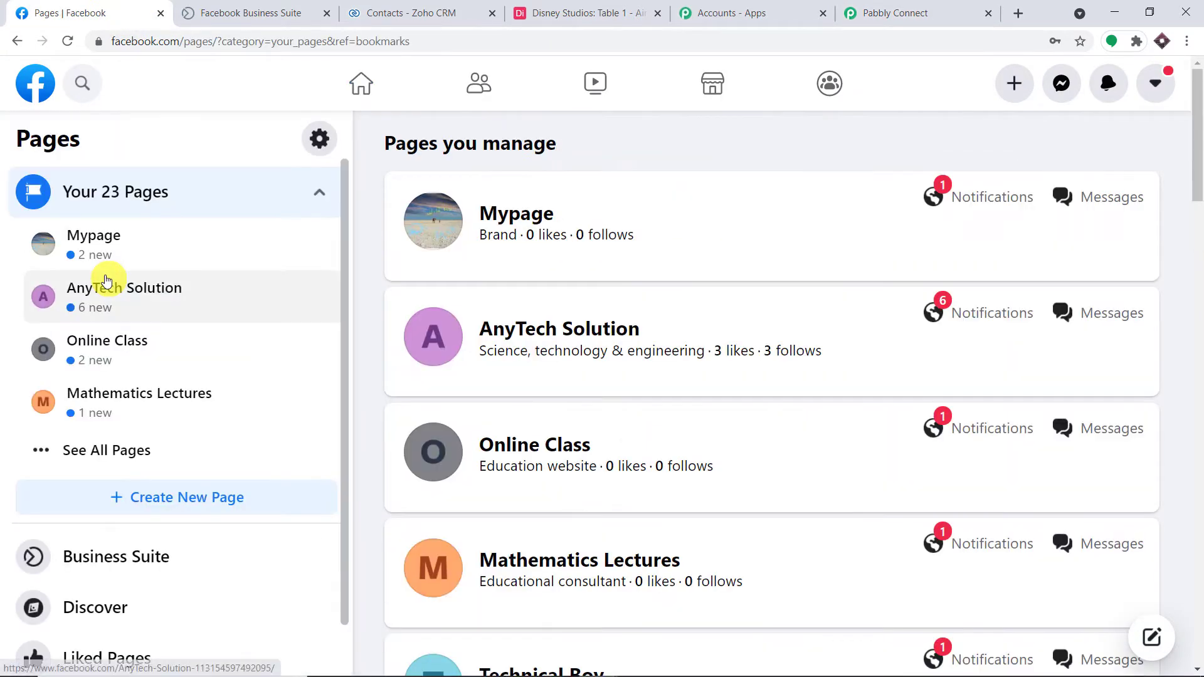
scroll(642, 322, "down", 5)
scroll(642, 322, "down", 20)
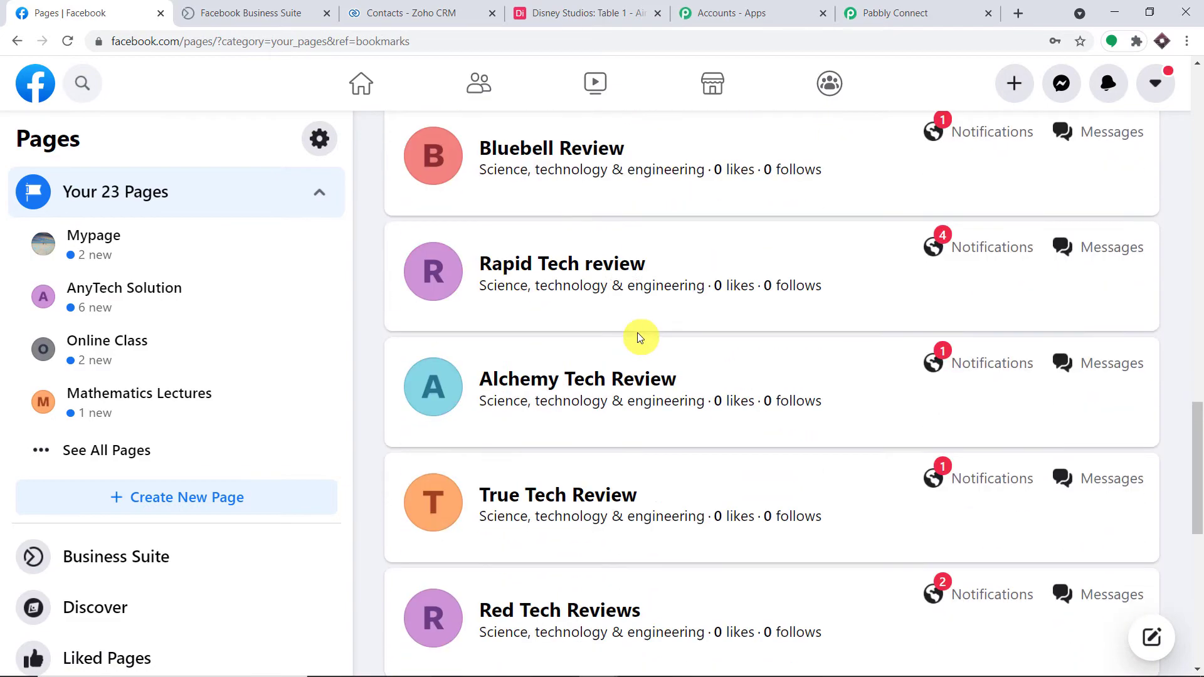
scroll(646, 341, "up", 20)
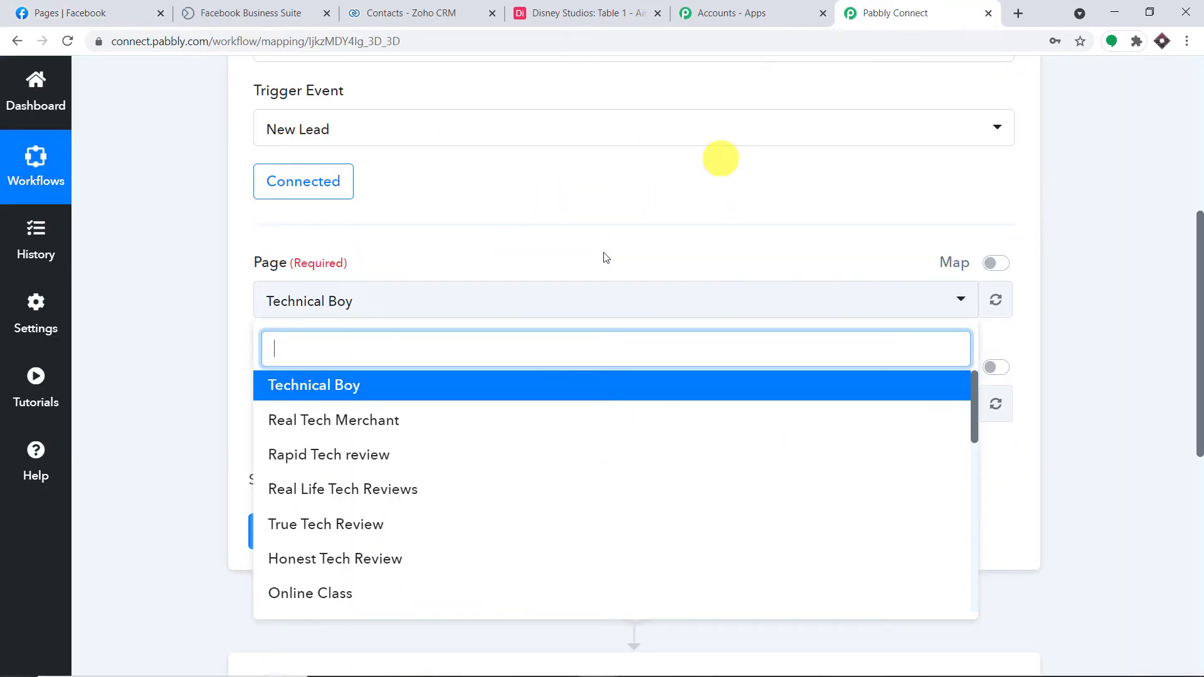
scroll(465, 490, "down", 9)
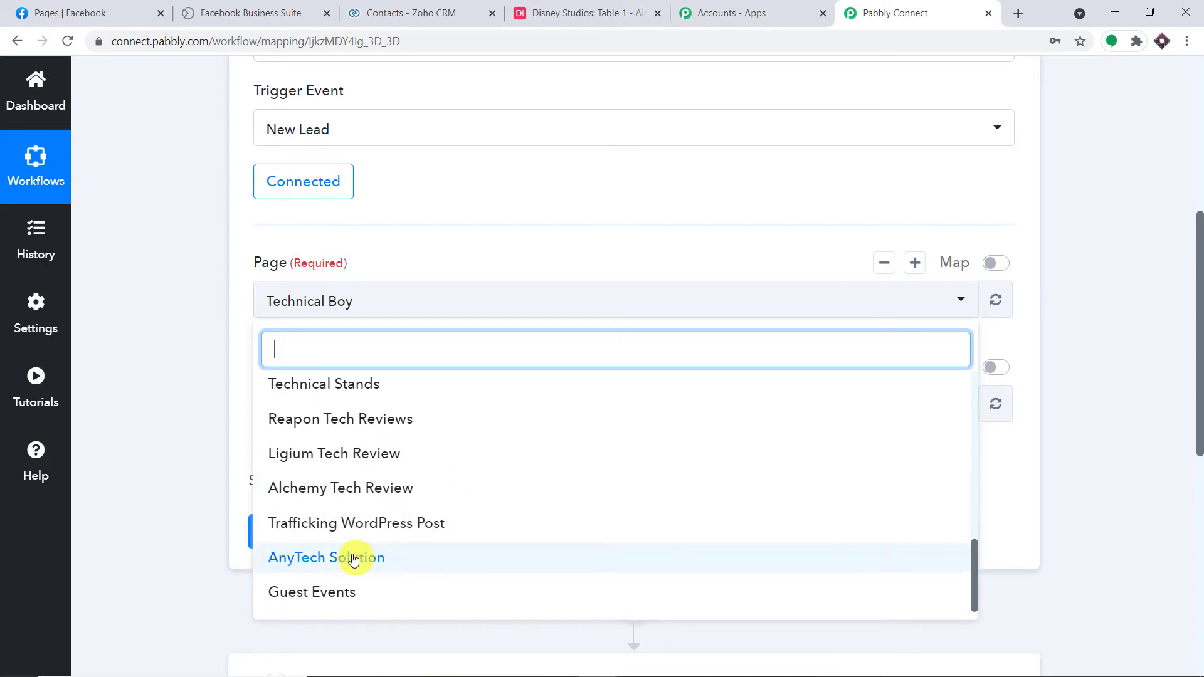
Select page AnyTech Solution and LeadGen Form Lead Capture Form for the trigger.
left_click(353, 559)
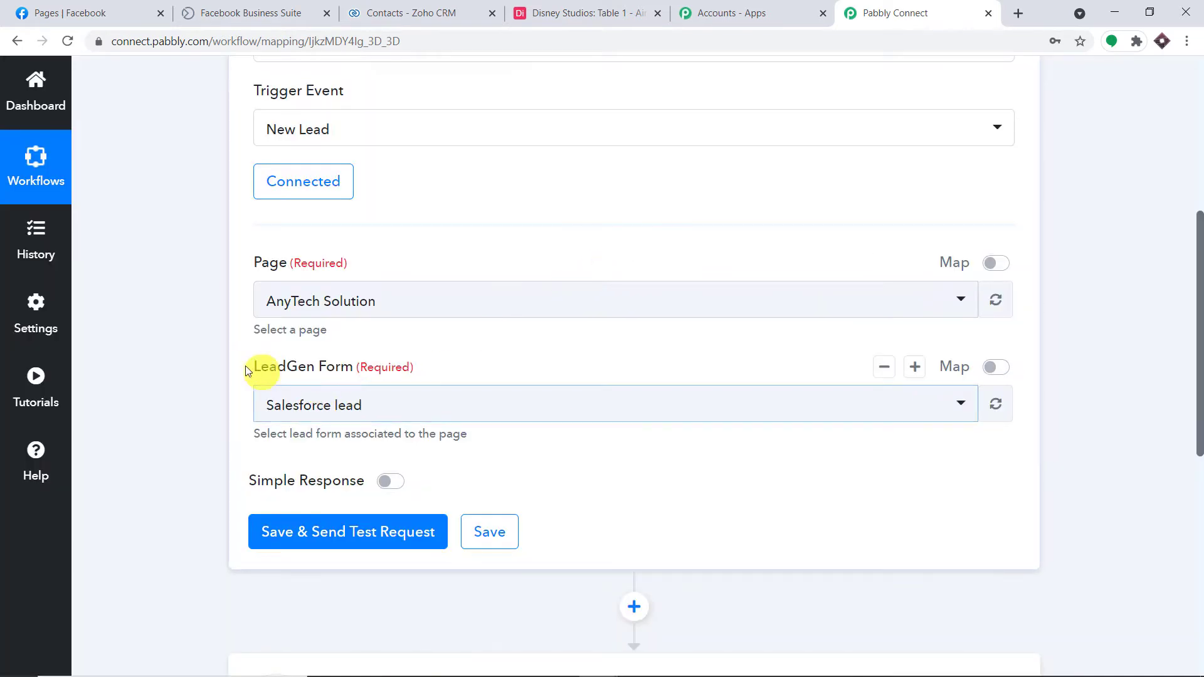
scroll(245, 365, "down", 3)
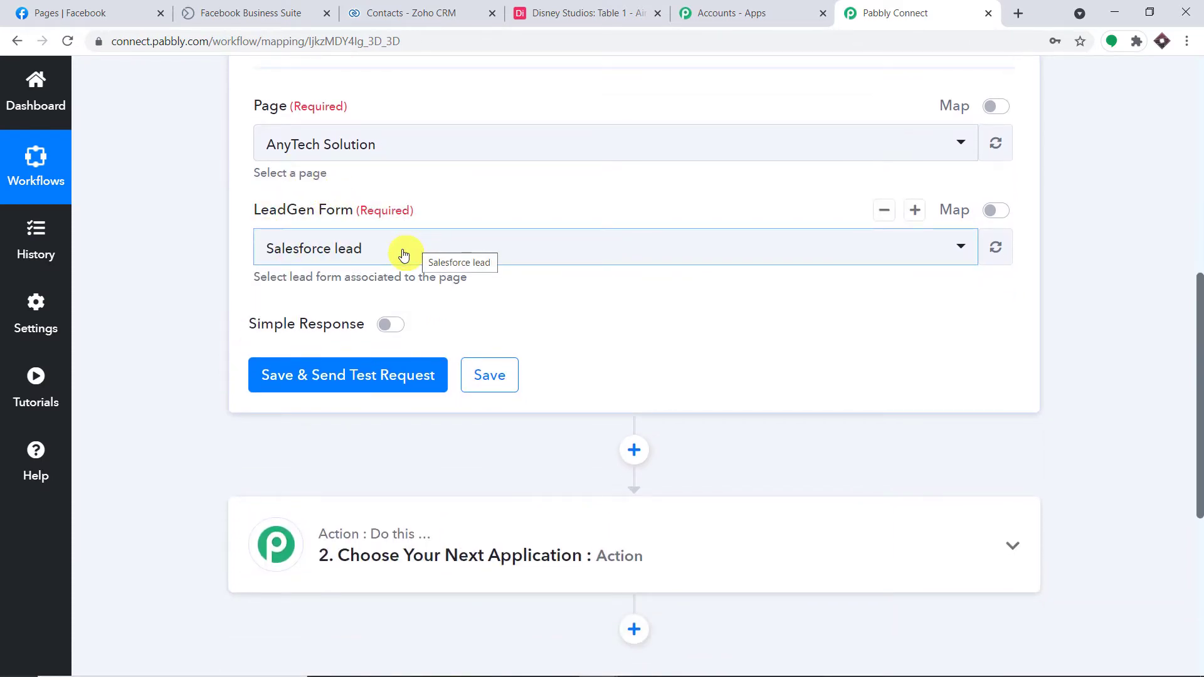
left_click(403, 254)
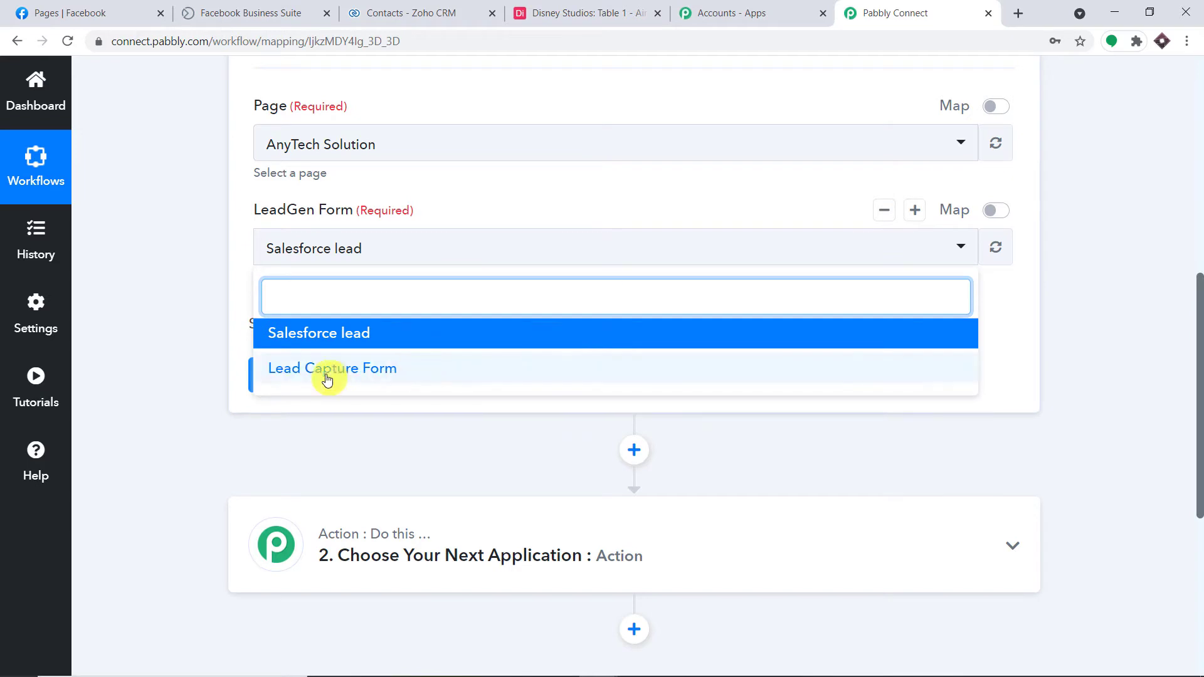
left_click(541, 377)
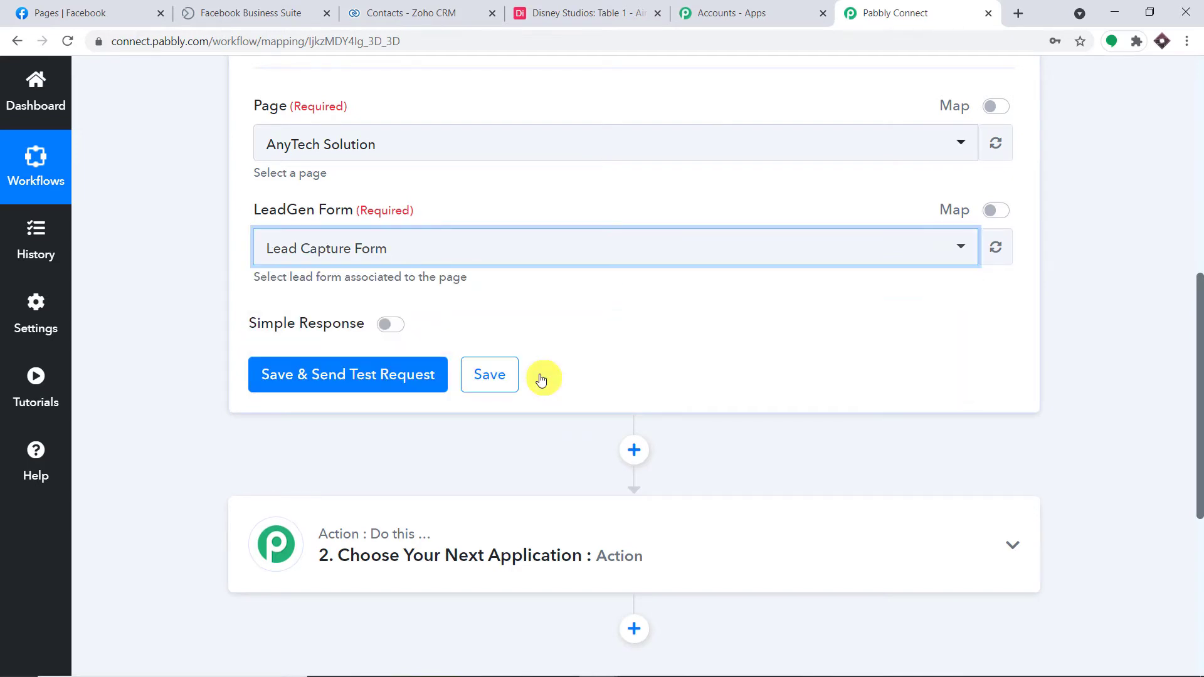
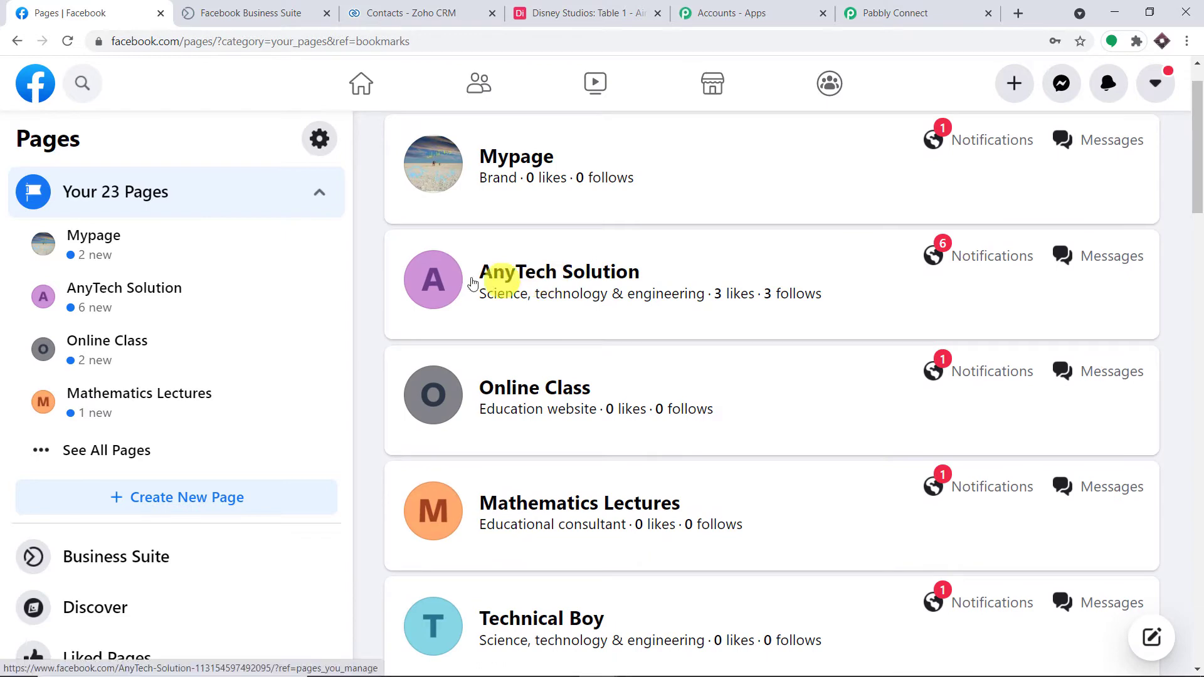
Open the AnyTech Solution Facebook page and go to its Business Suite posts list.
left_click(434, 282)
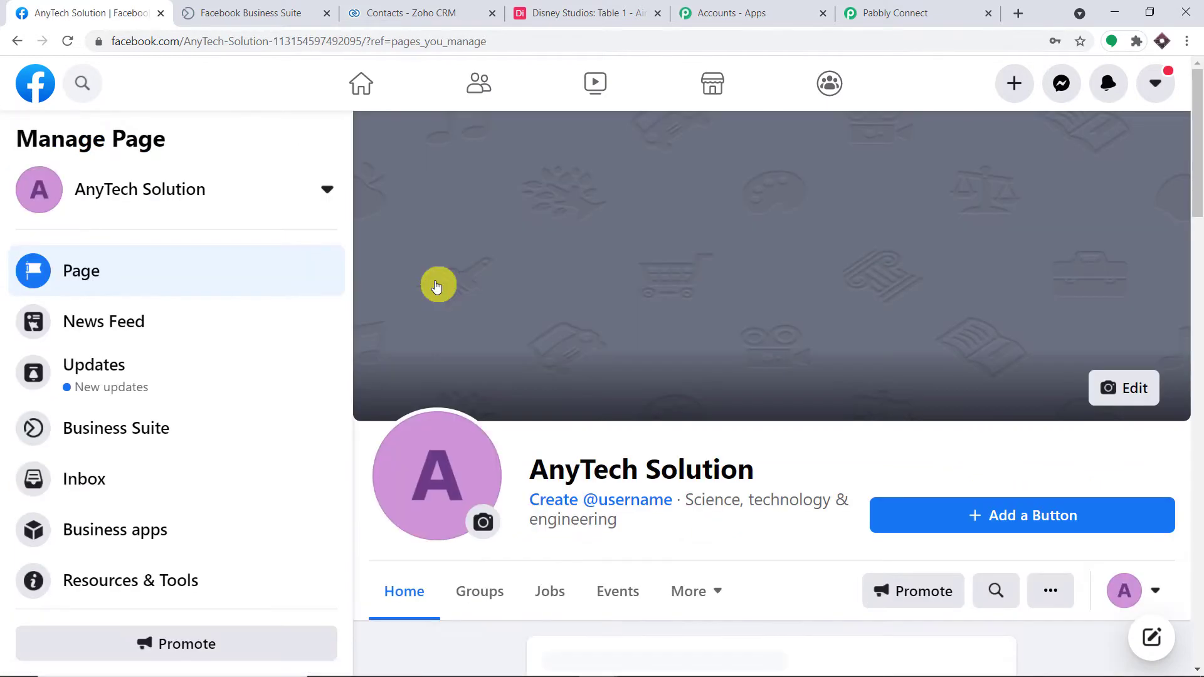
scroll(438, 286, "down", 5)
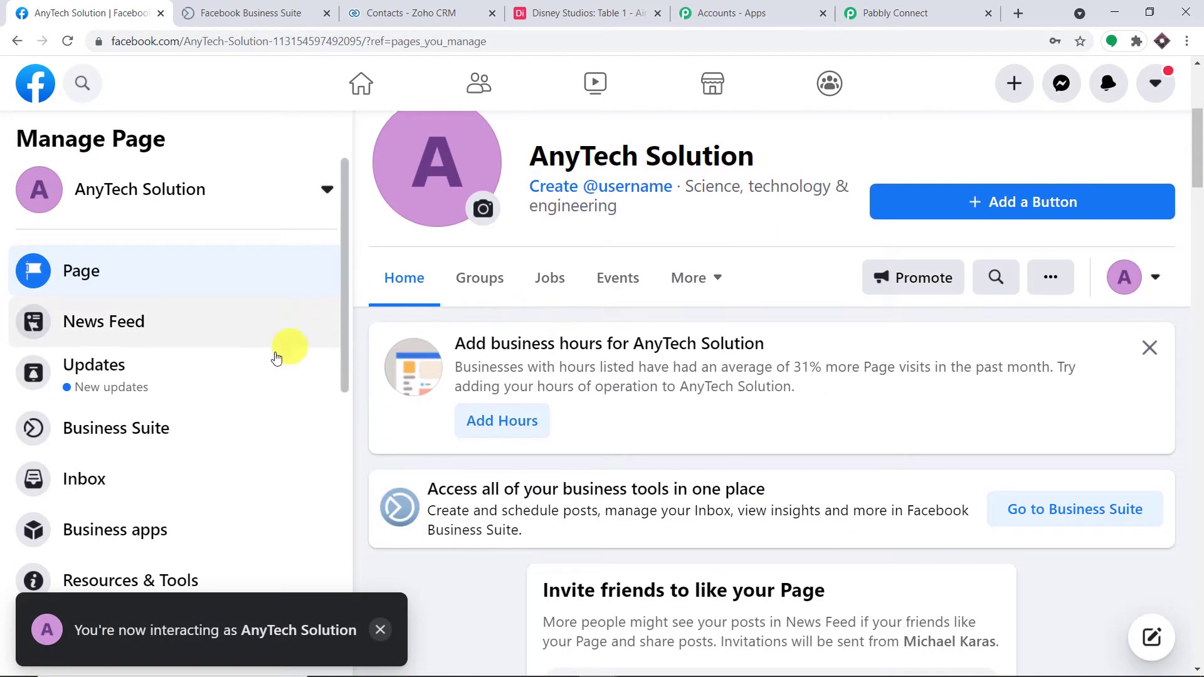
scroll(283, 351, "down", 3)
scroll(412, 361, "down", 1)
scroll(209, 406, "up", 3)
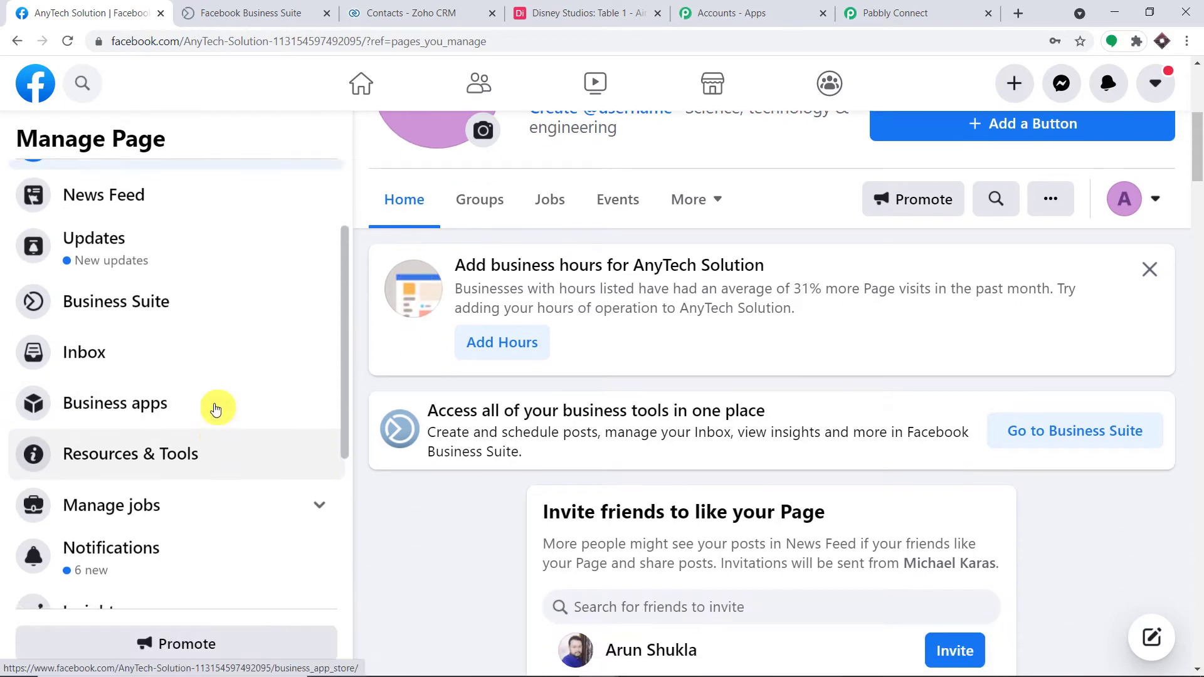
scroll(210, 407, "down", 4)
scroll(234, 408, "down", 1)
left_click(187, 478)
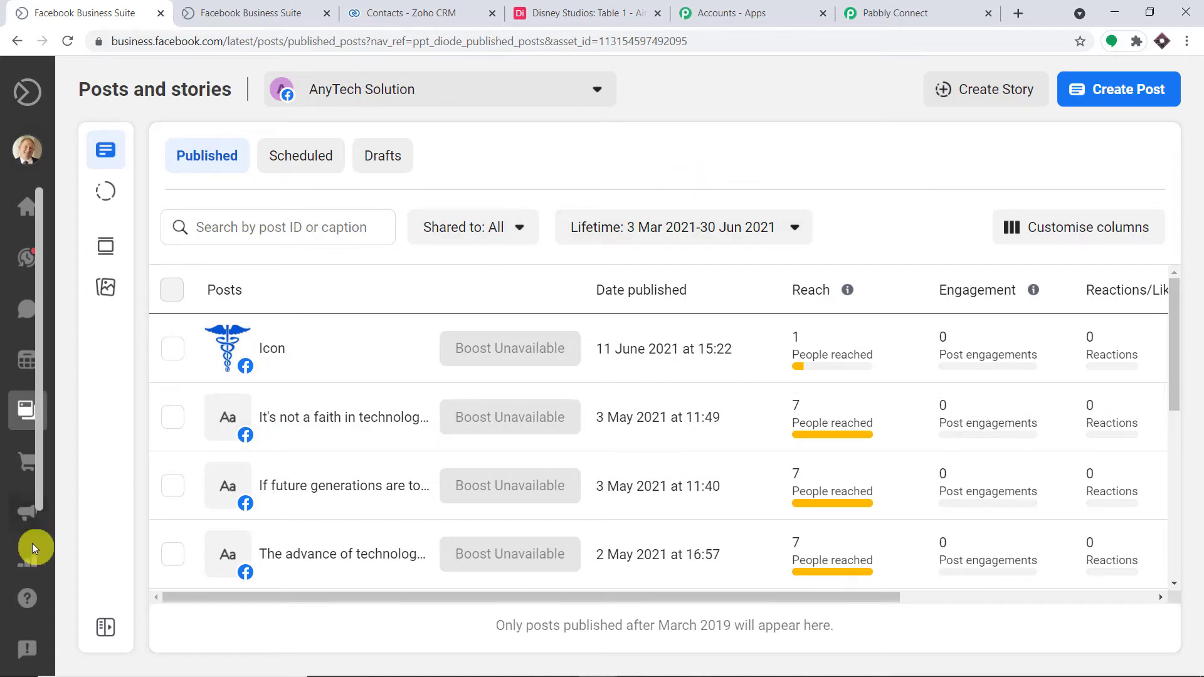
Open the Lead Capture Form from More tools > Instant Forms and start a test run.
mouse_move(32, 539)
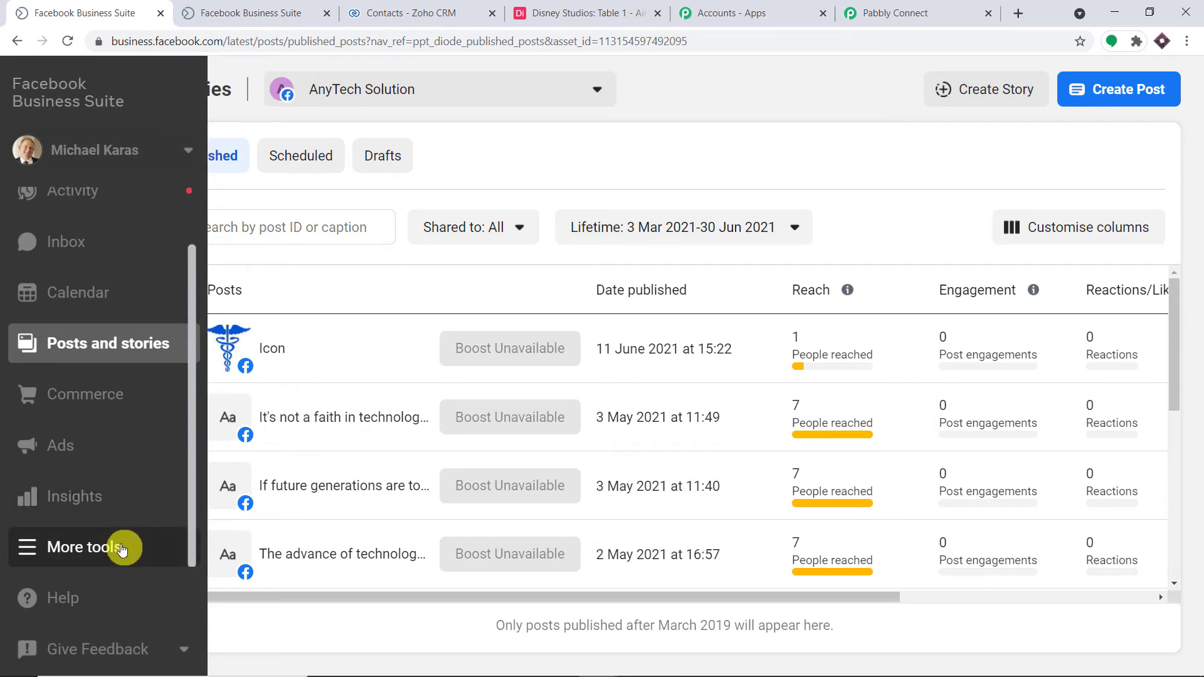
left_click(122, 550)
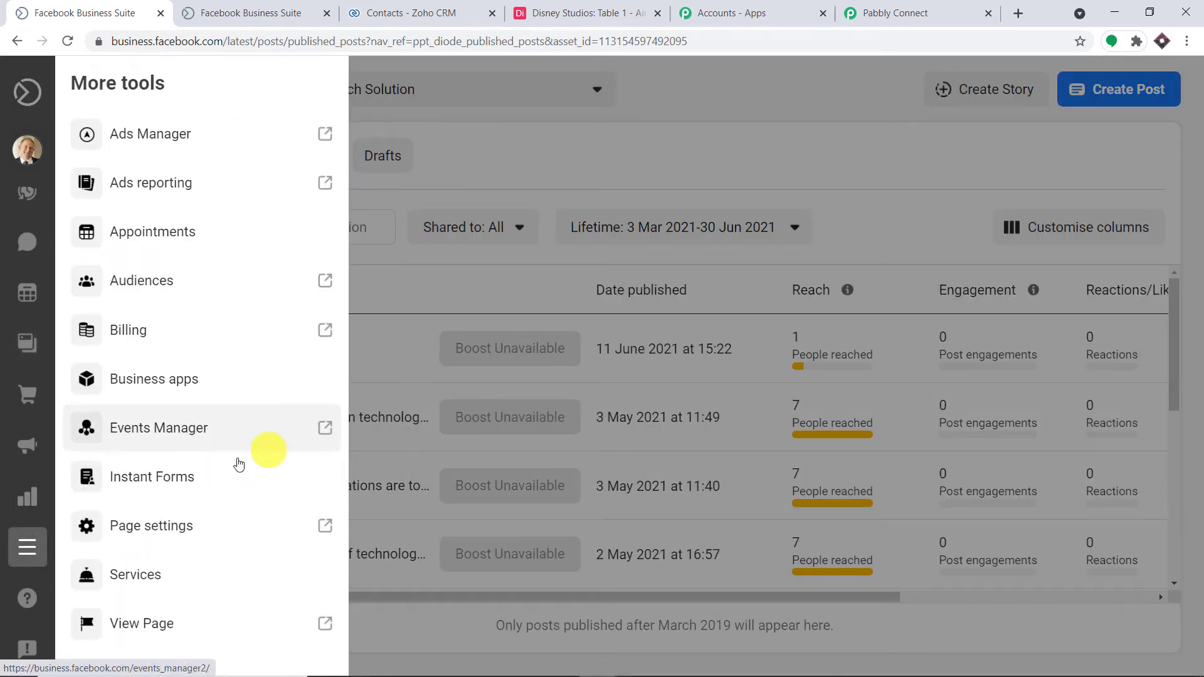
left_click(196, 479)
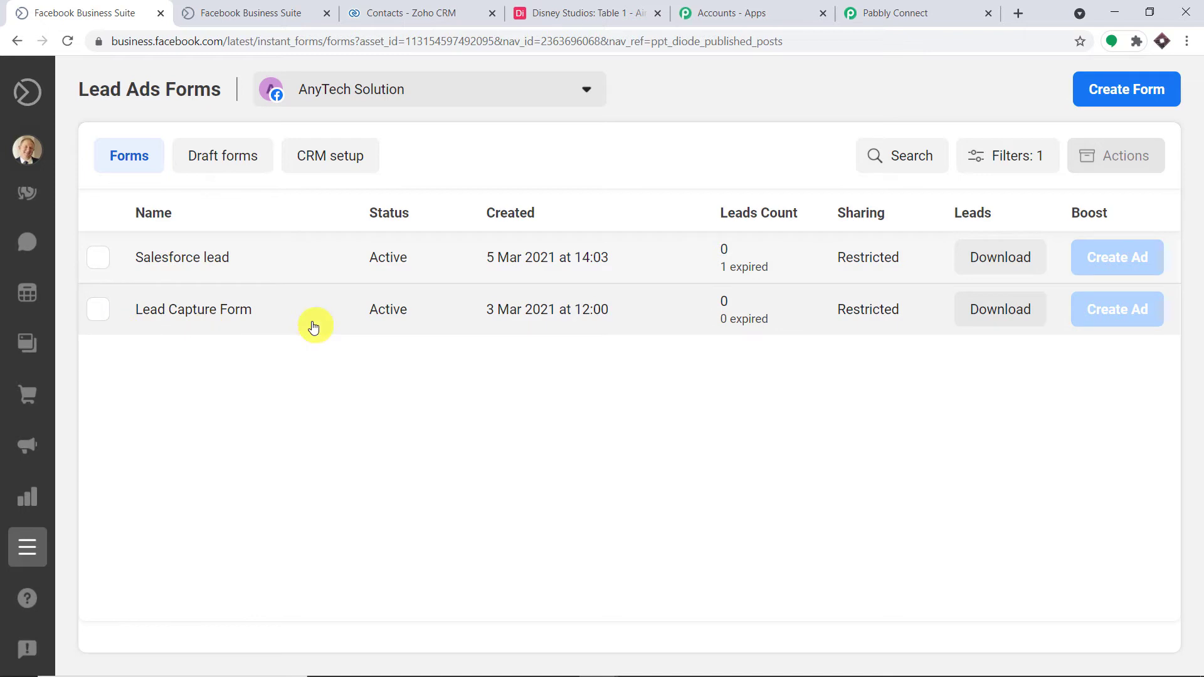
left_click(199, 316)
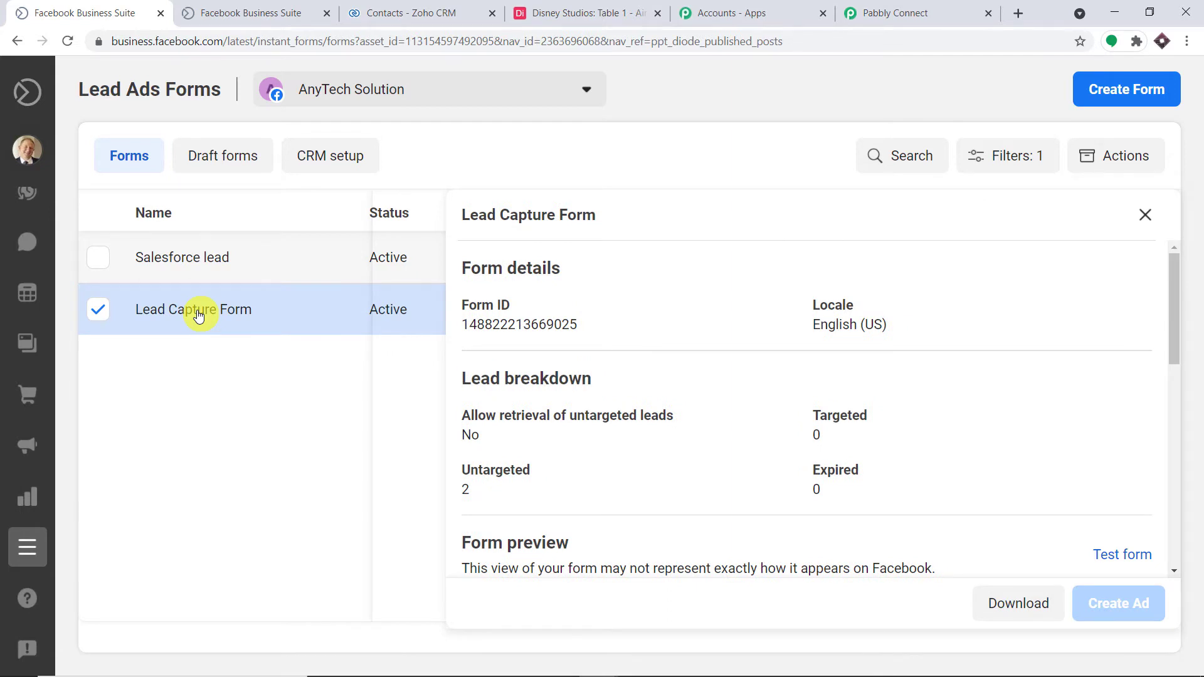
left_click(1122, 552)
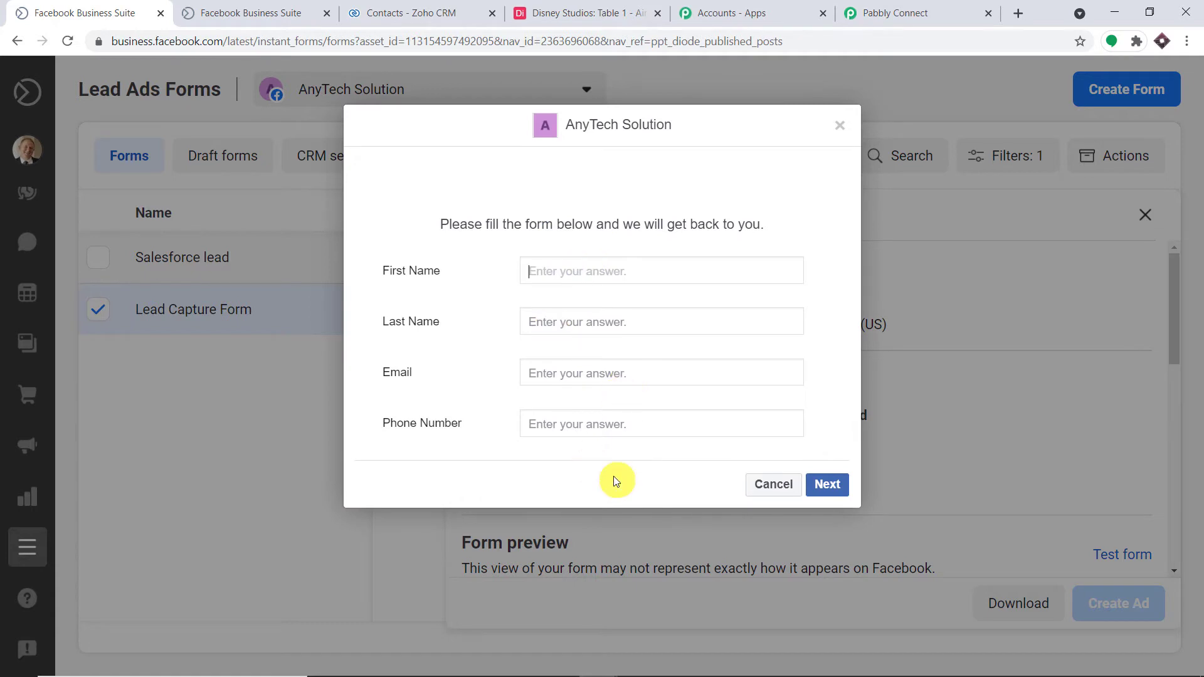
Fill the test form with a sample lead's first name, last name, e-mail and phone, and submit.
left_click(916, 11)
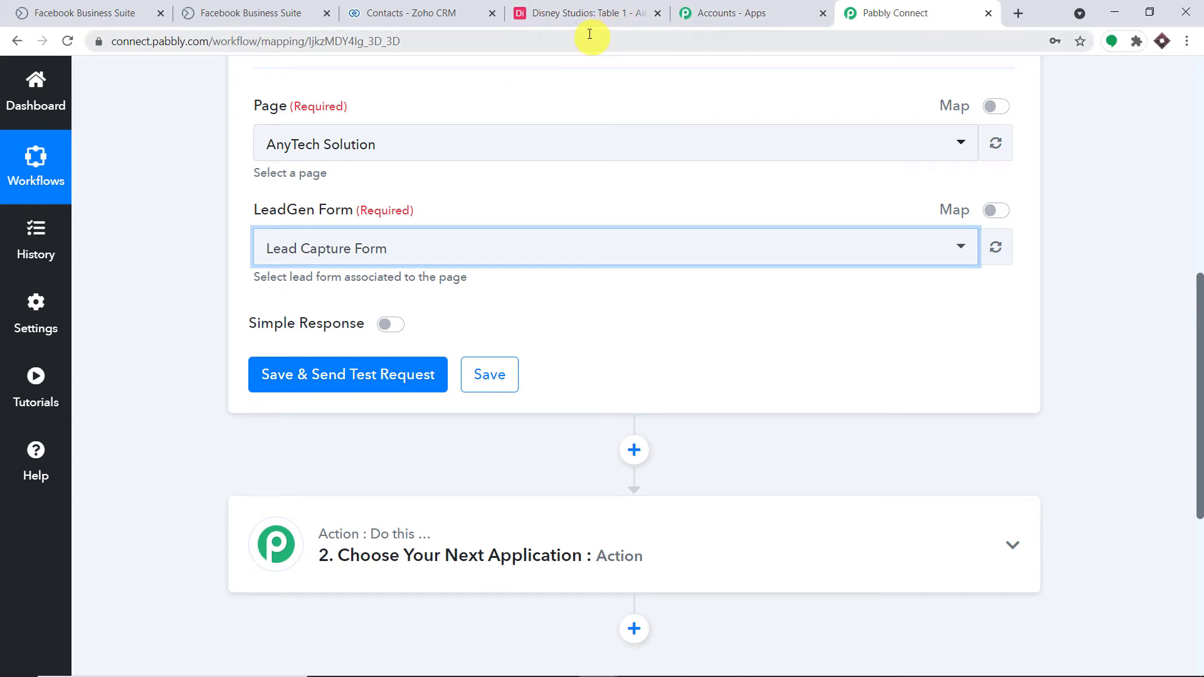
left_click(107, 13)
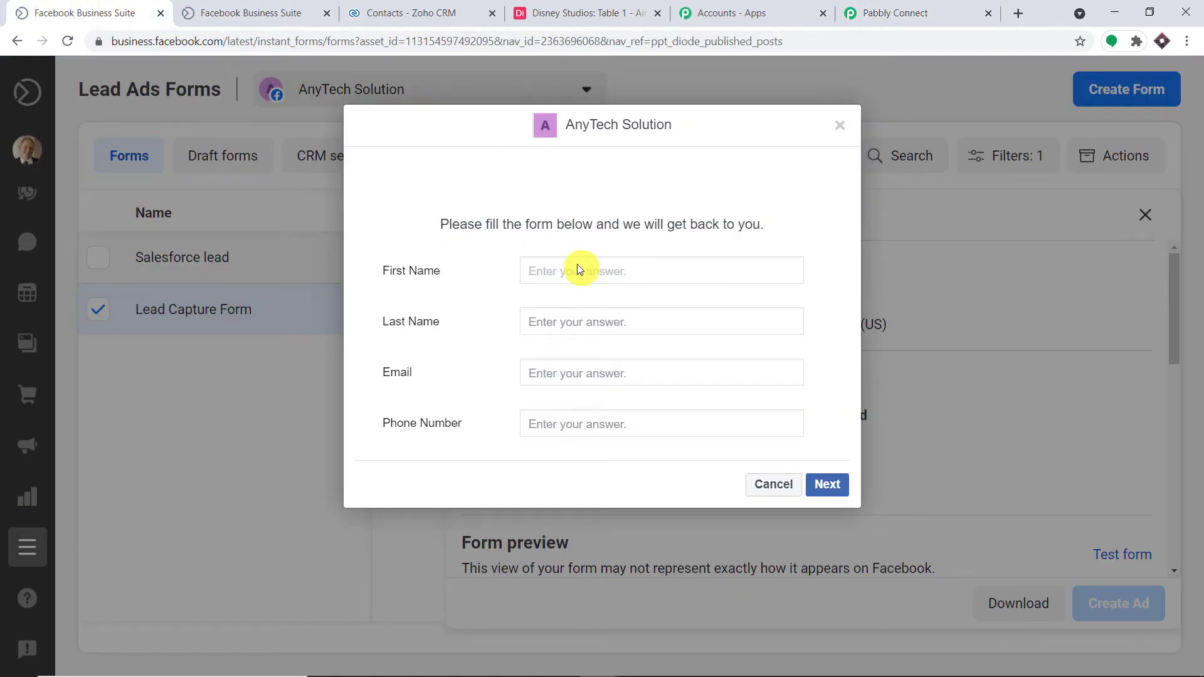
left_click(587, 327)
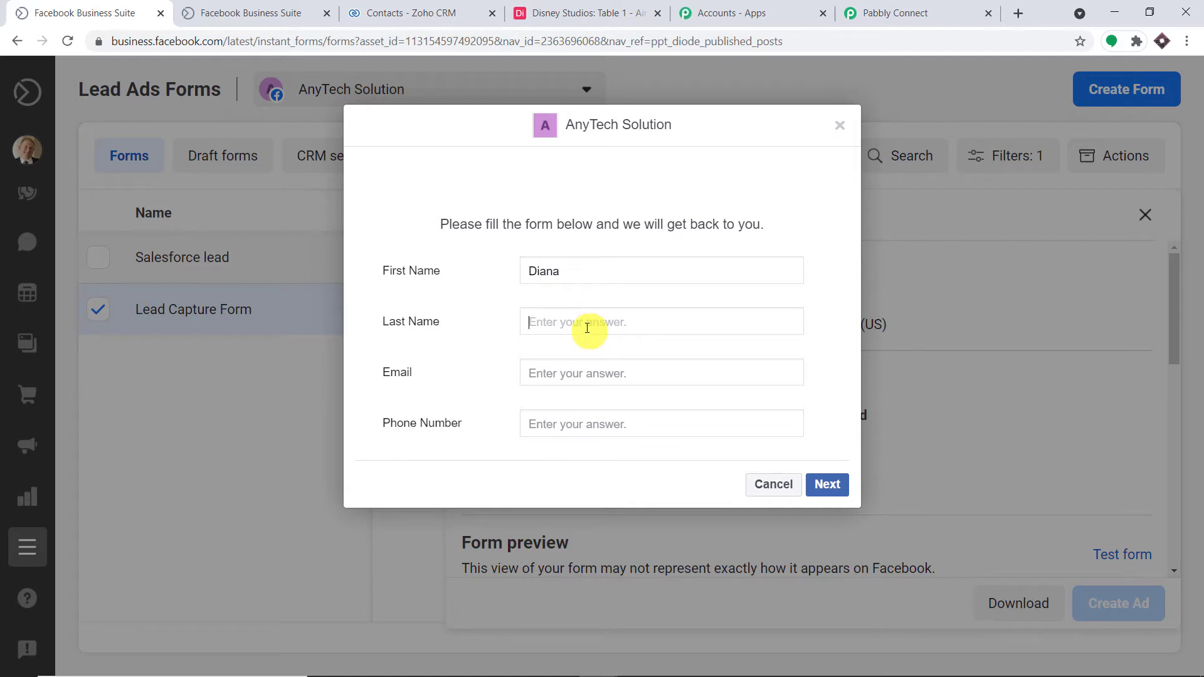
left_click(597, 378)
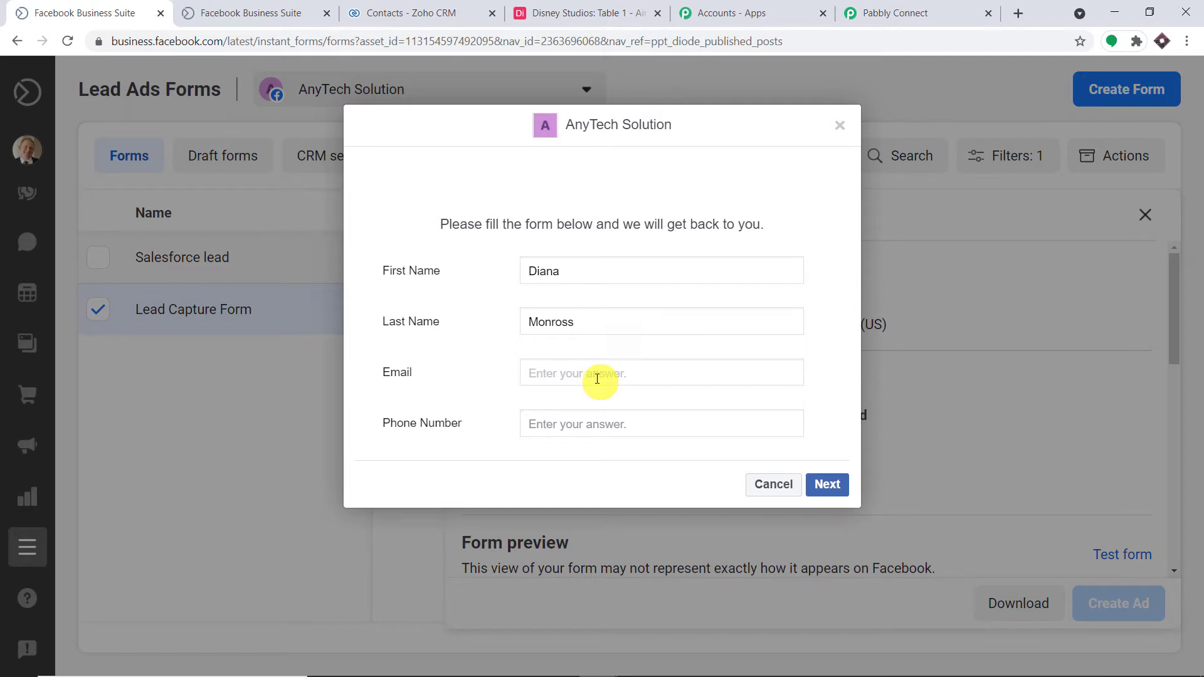
left_click(598, 427)
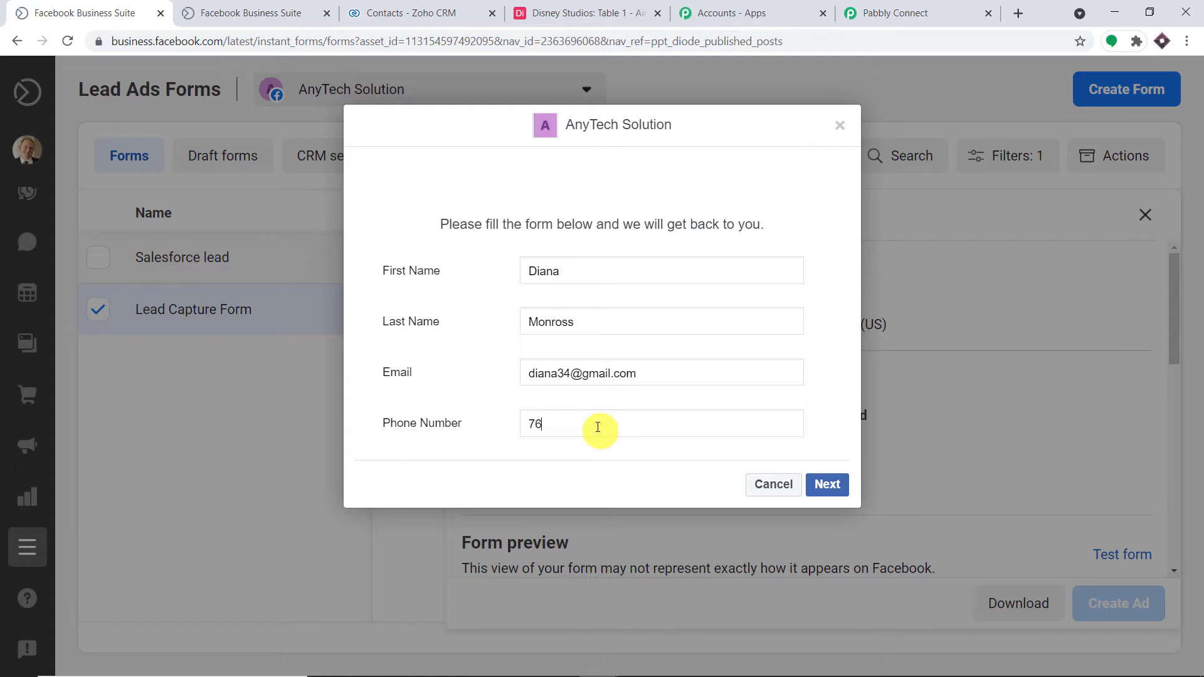
left_click(827, 484)
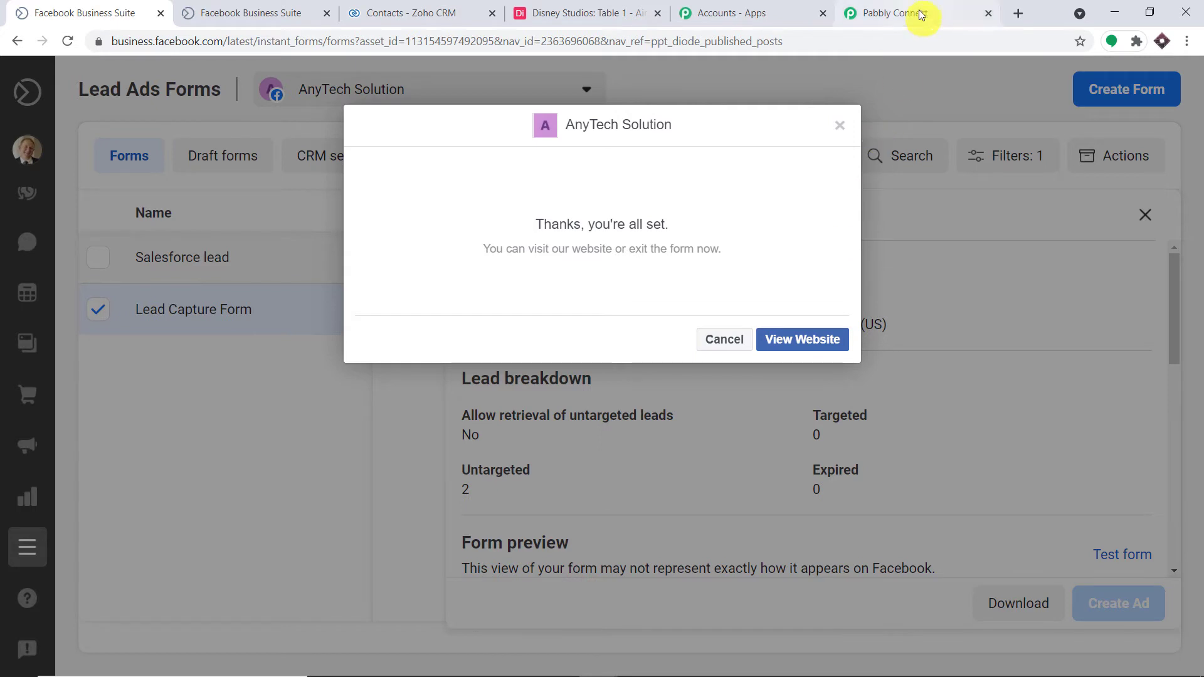
Send the Facebook Lead Ads trigger's test request to fetch the submitted lead.
left_click(897, 13)
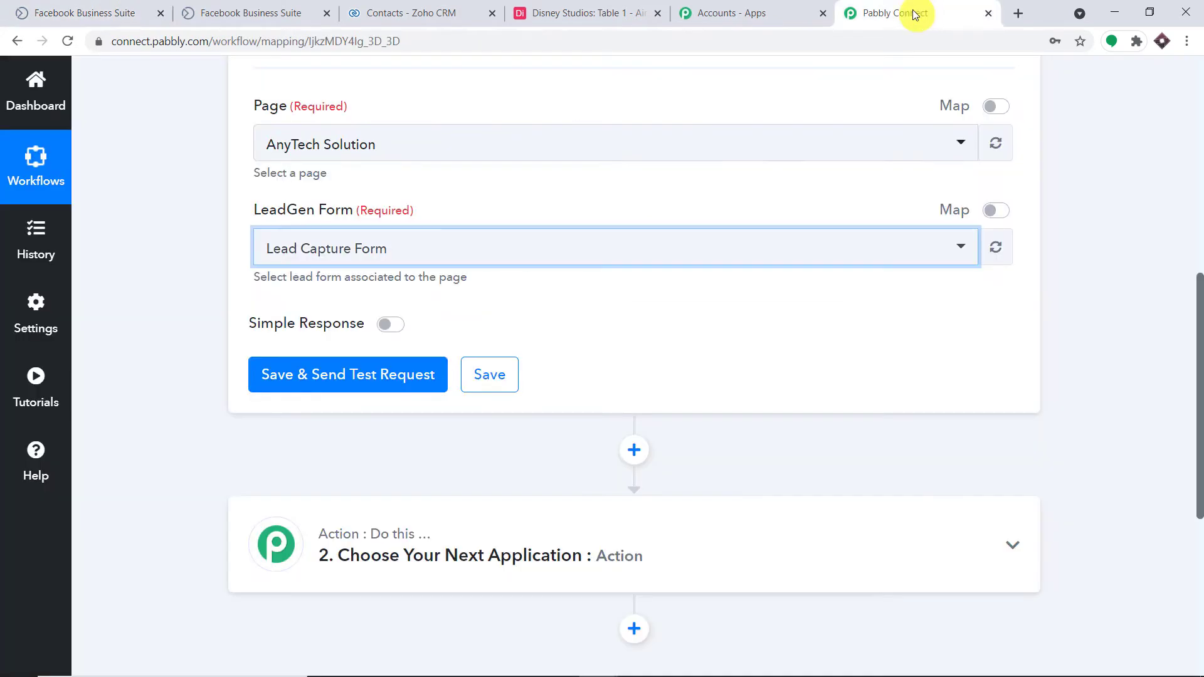
left_click(379, 375)
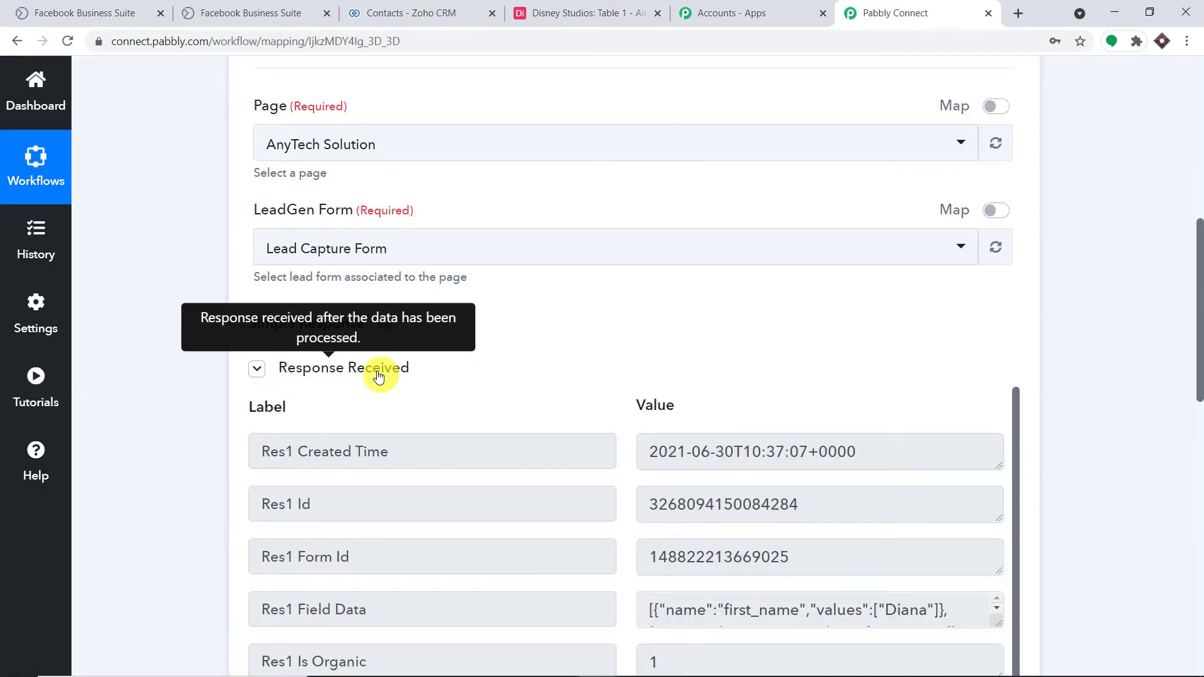
left_click_drag(1182, 388, 1197, 477)
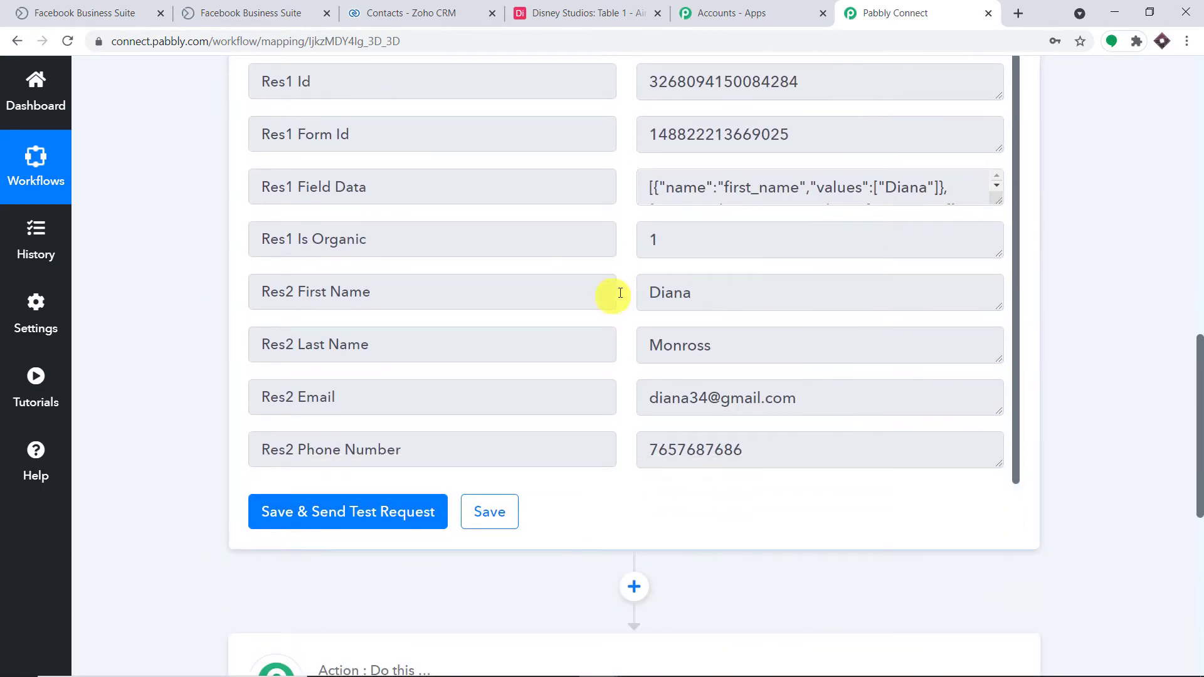
Review the received first name, last name, e-mail and phone, then expand the next action step.
left_click_drag(705, 295, 619, 315)
left_click_drag(743, 344, 465, 349)
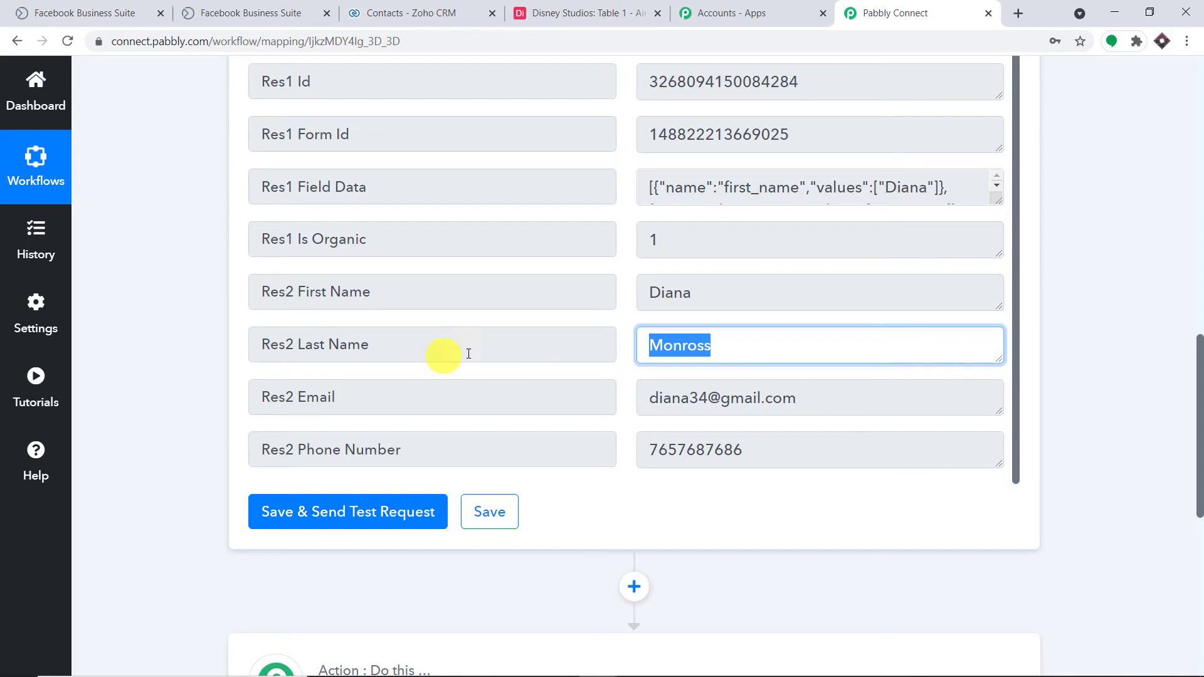
left_click_drag(834, 403, 422, 397)
left_click_drag(792, 453, 470, 461)
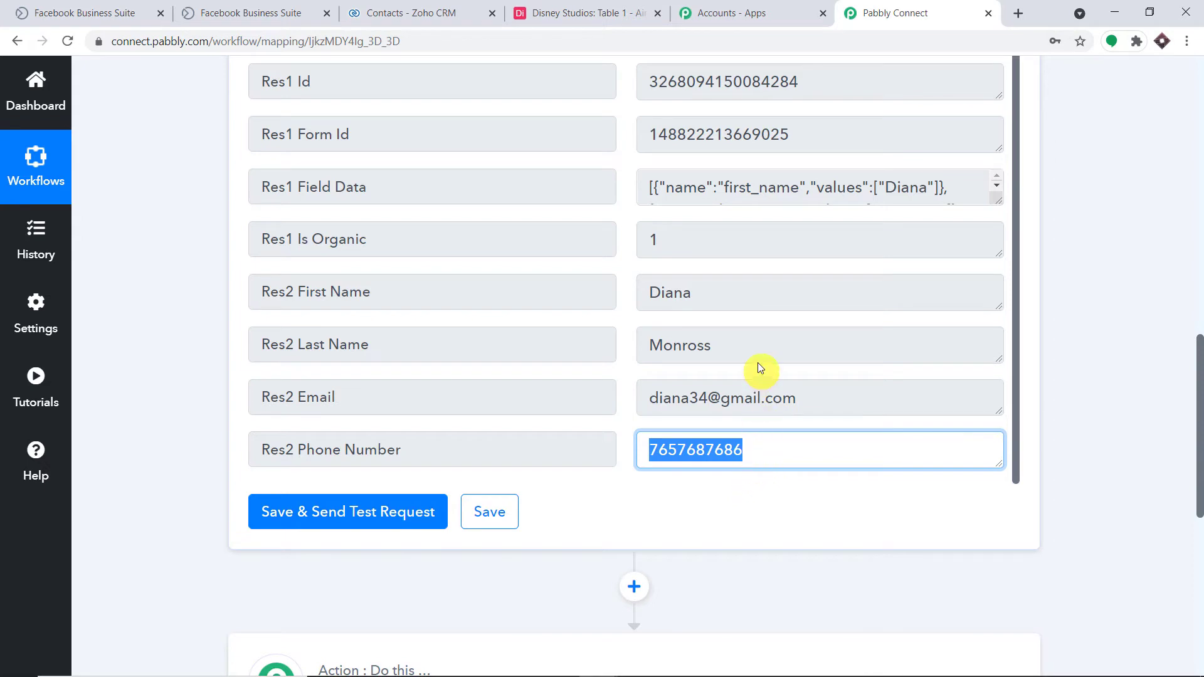
left_click_drag(748, 300, 534, 285)
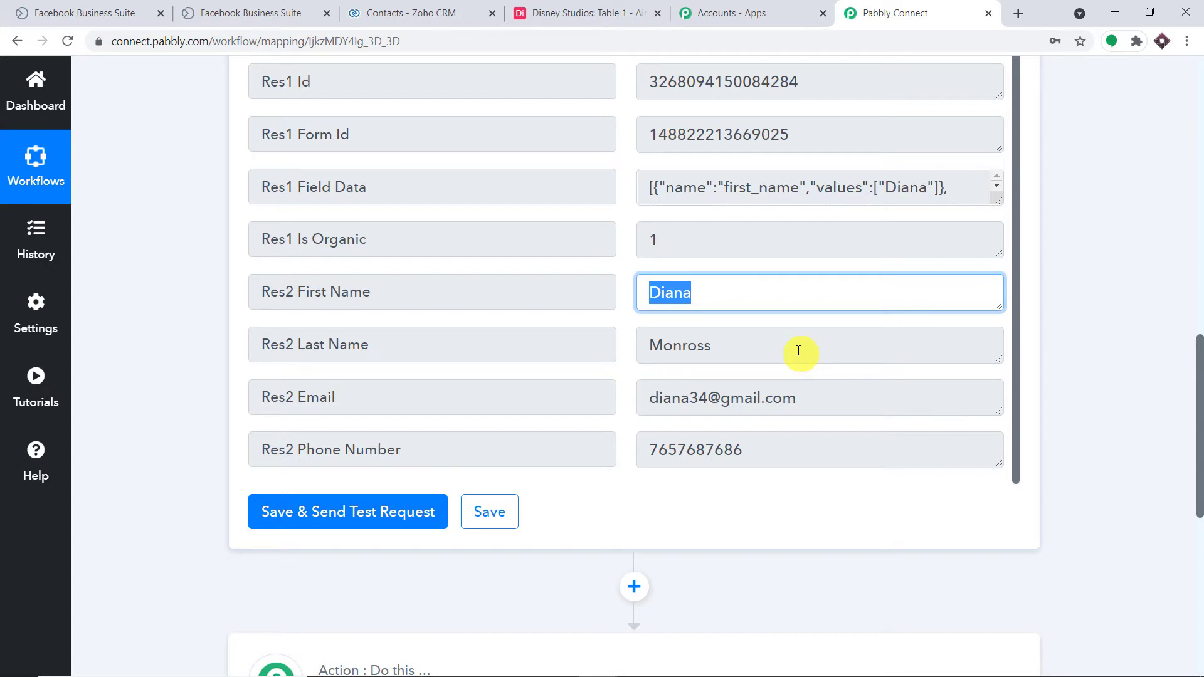
scroll(790, 333, "down", 1)
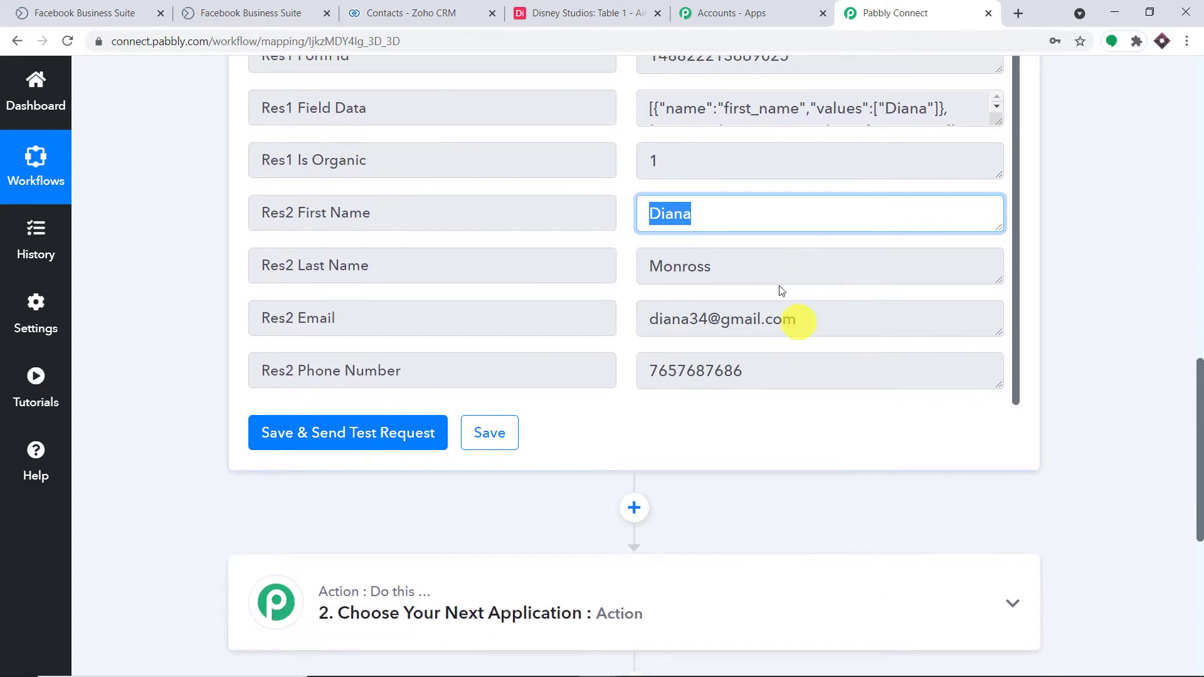
double_click(682, 212)
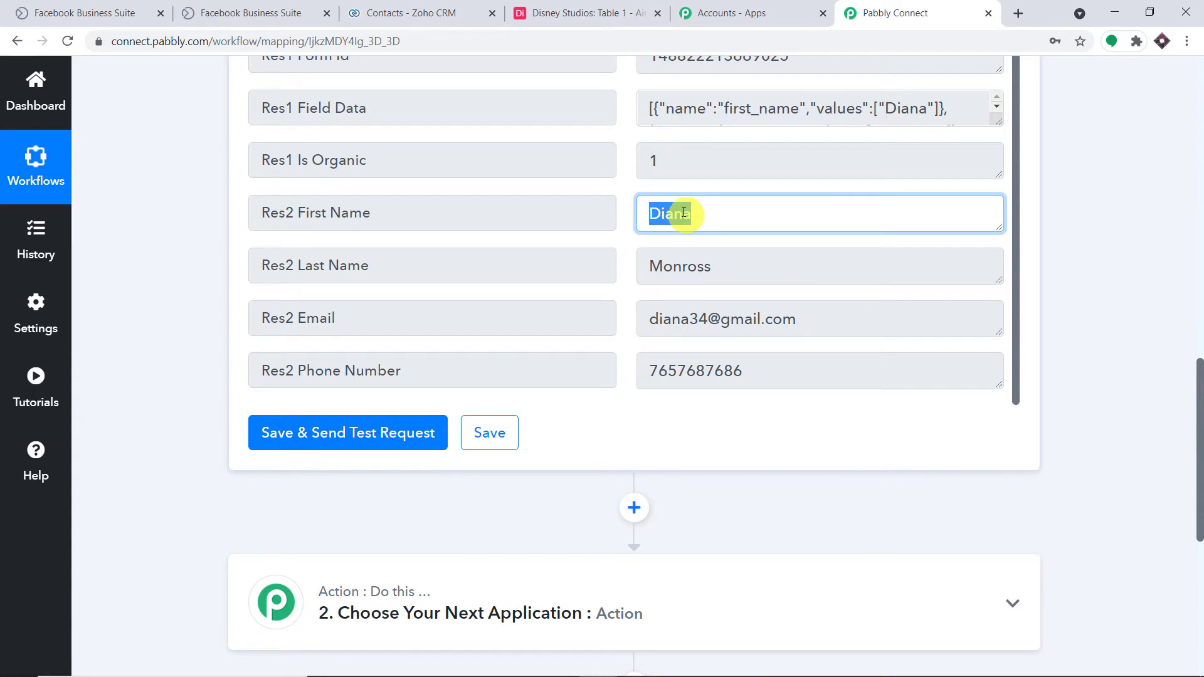
scroll(681, 216, "down", 5)
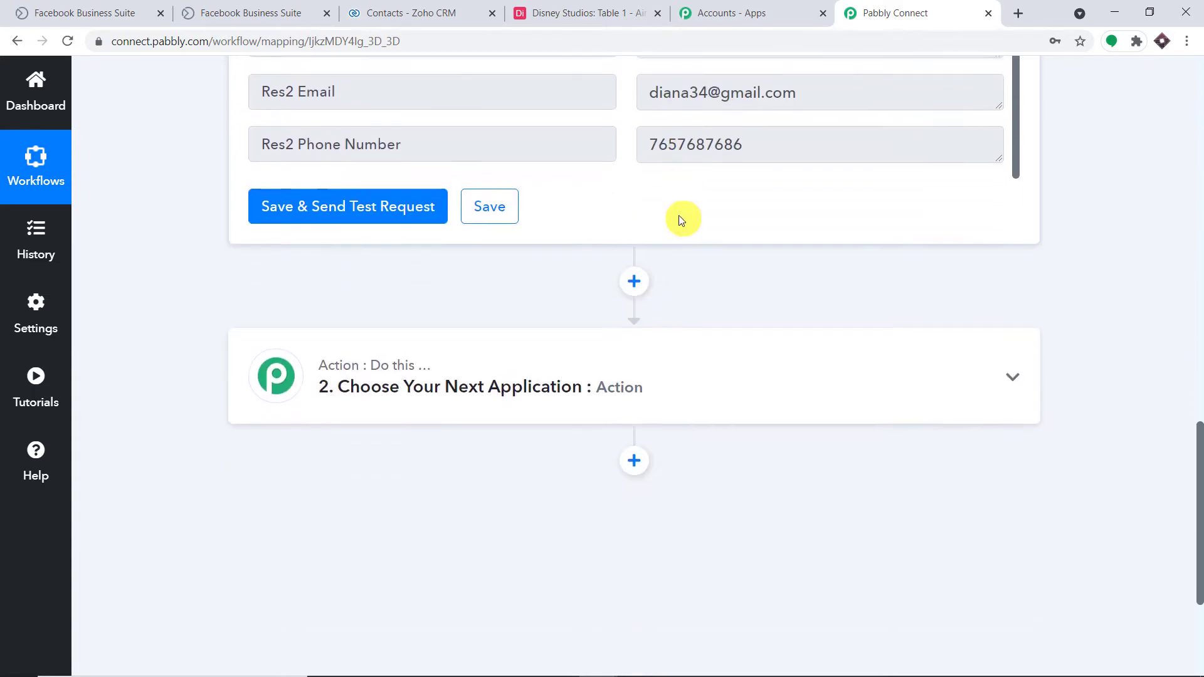
left_click(673, 224)
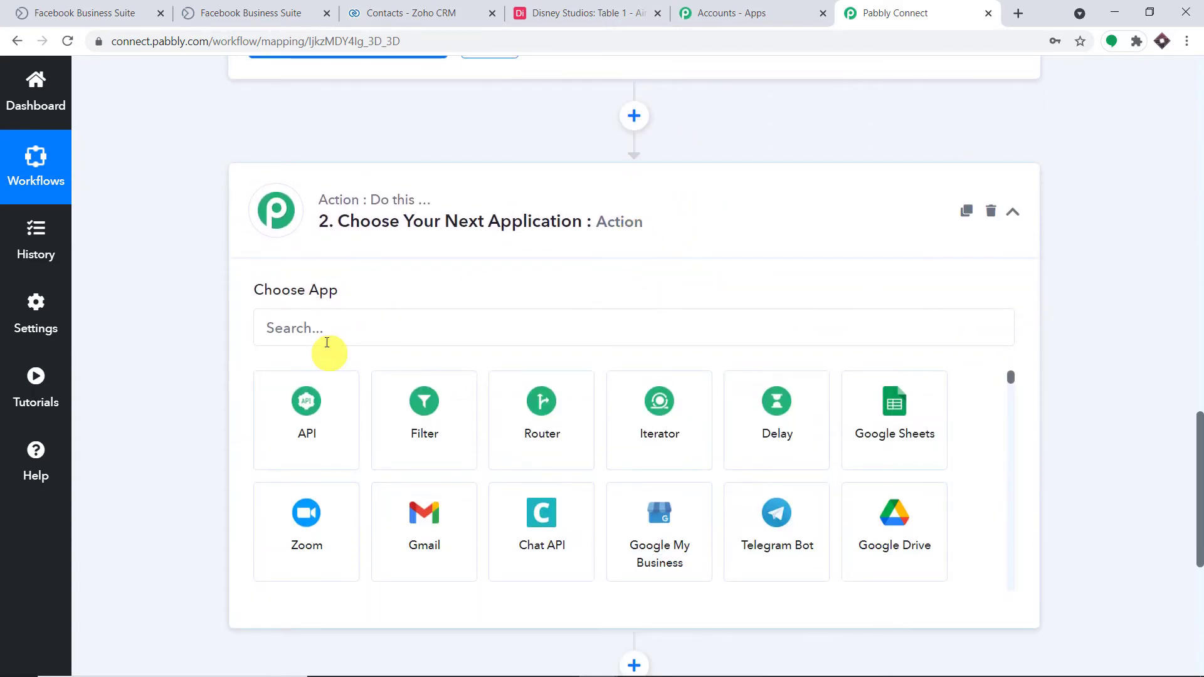
Search for 'airt' and choose Airtable as the second step's app.
left_click(327, 331)
type("airt")
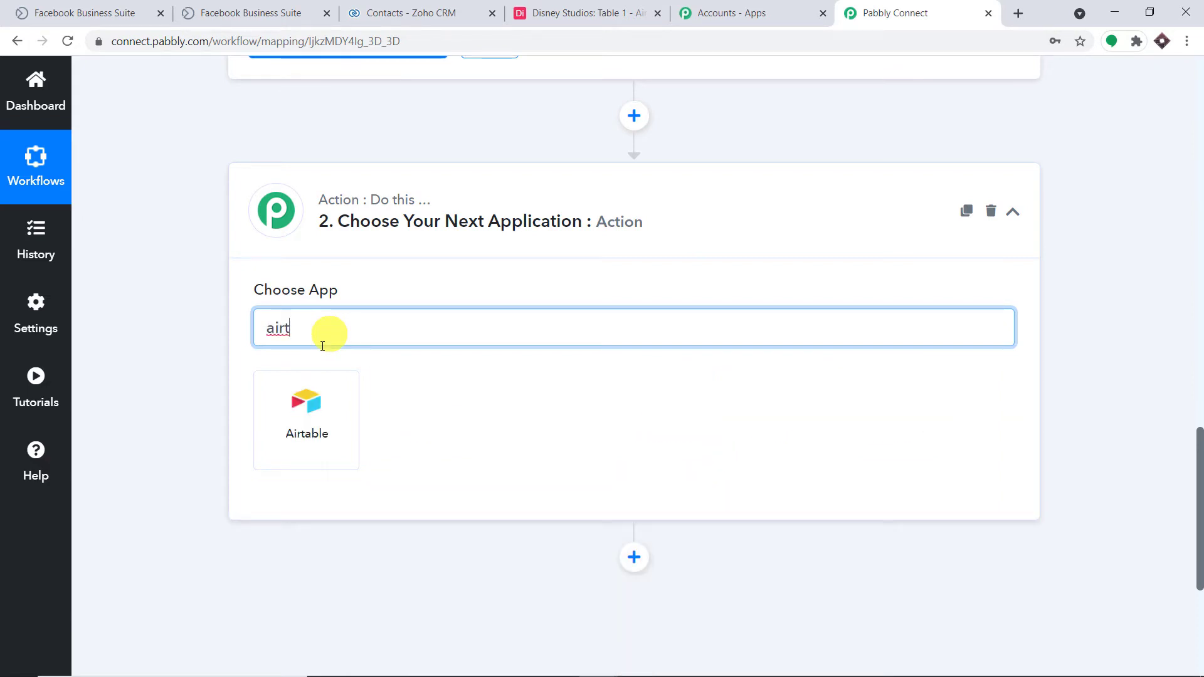
left_click(308, 409)
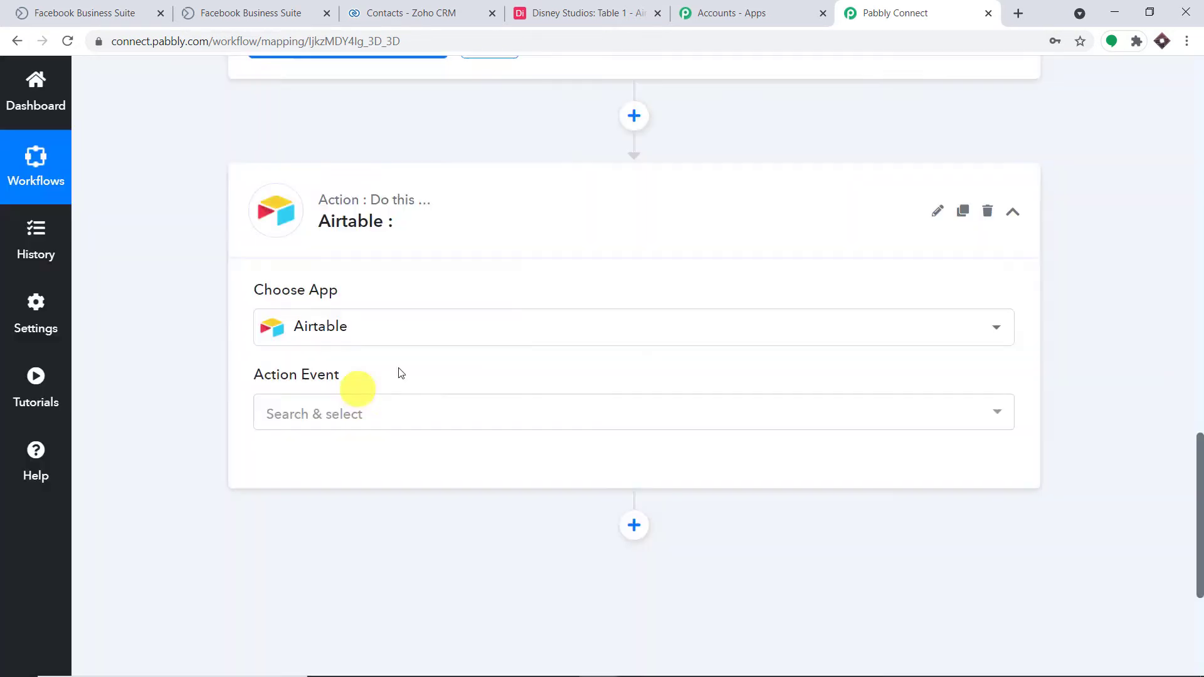
Set the action event to Search Record and choose Add New Connection for Airtable.
left_click(322, 409)
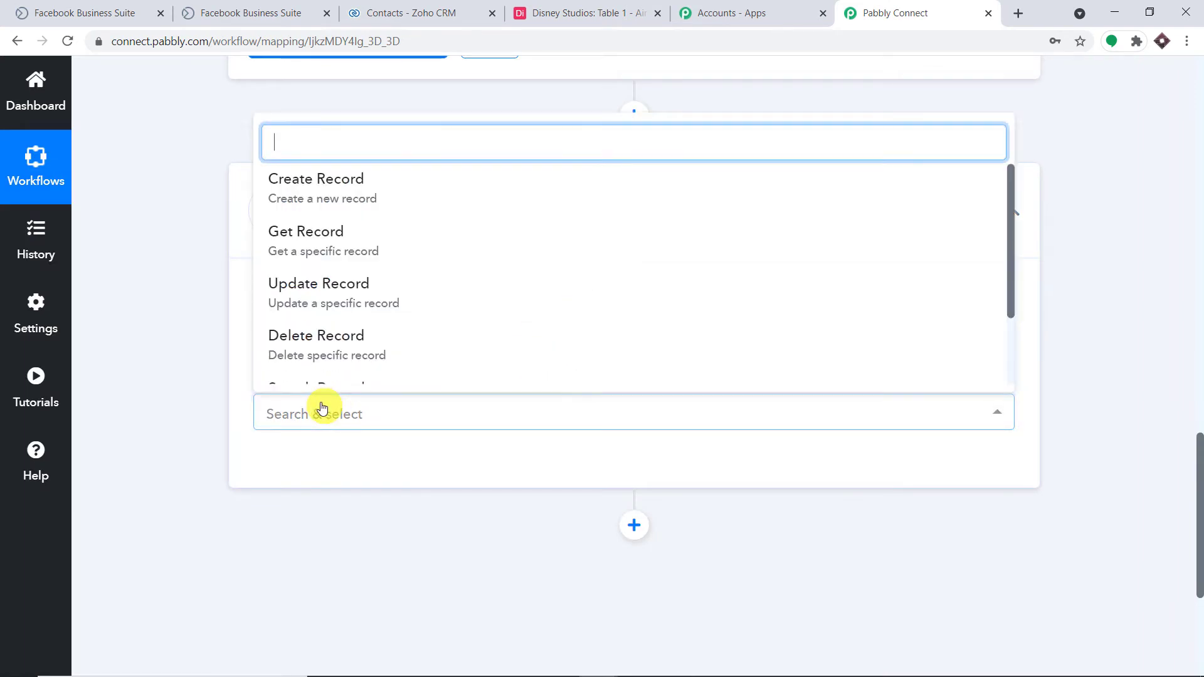
scroll(373, 256, "down", 2)
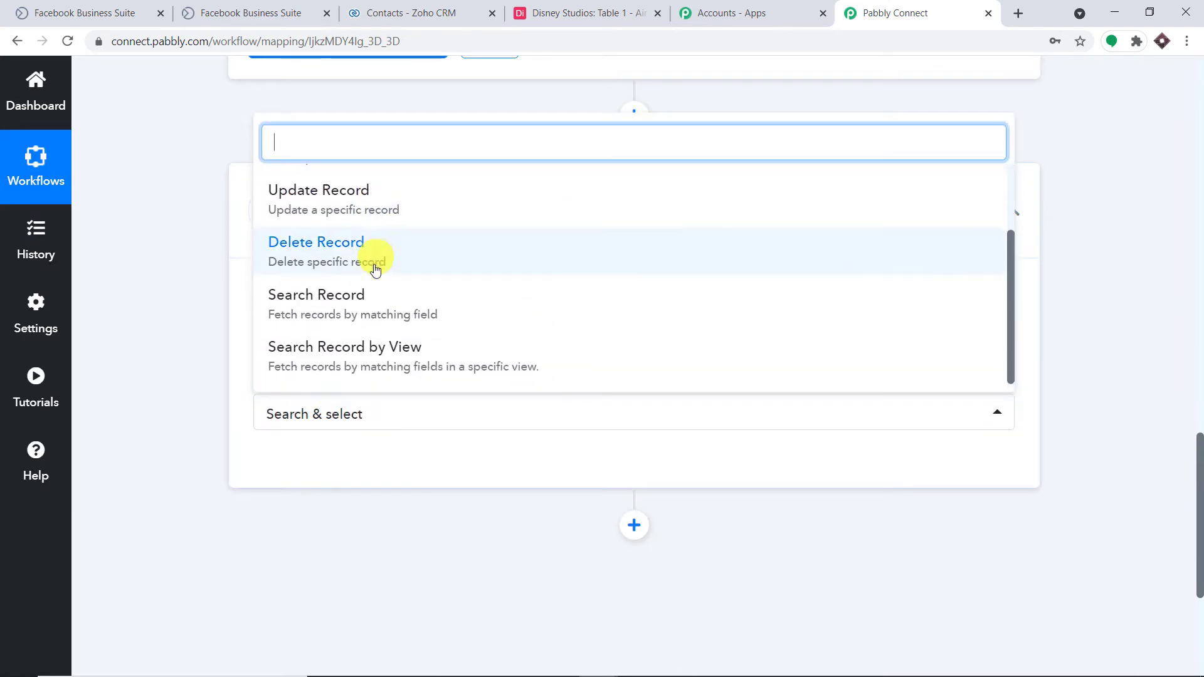
left_click(368, 304)
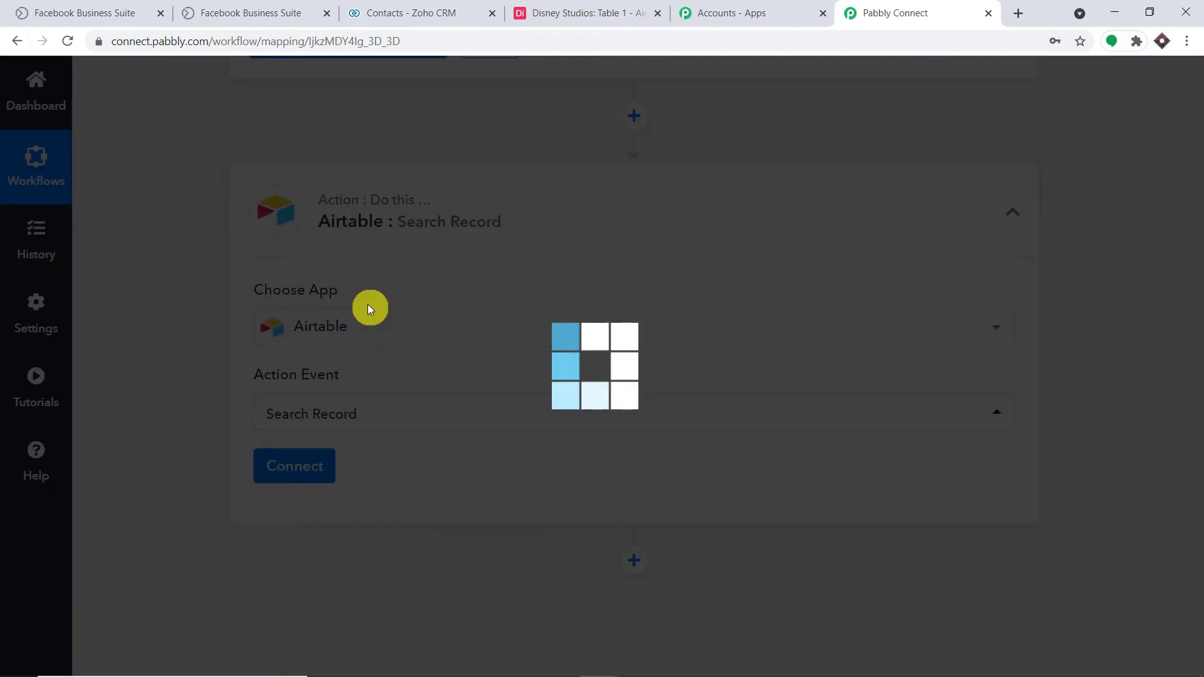
left_click(318, 484)
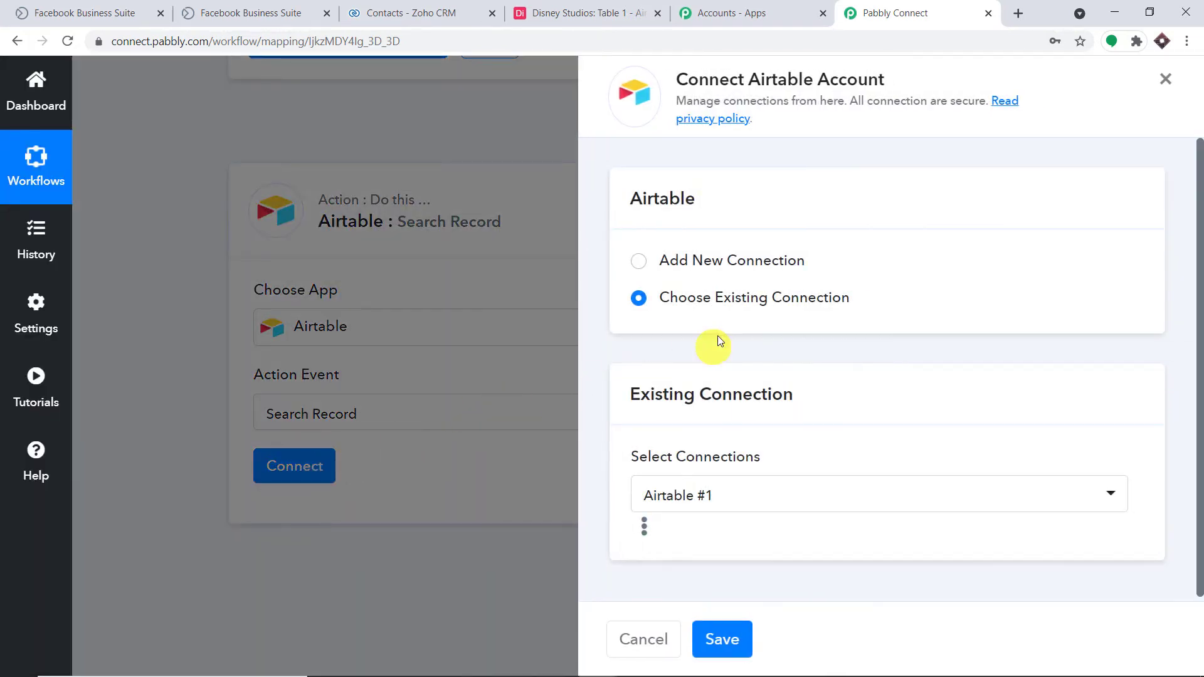
left_click(643, 259)
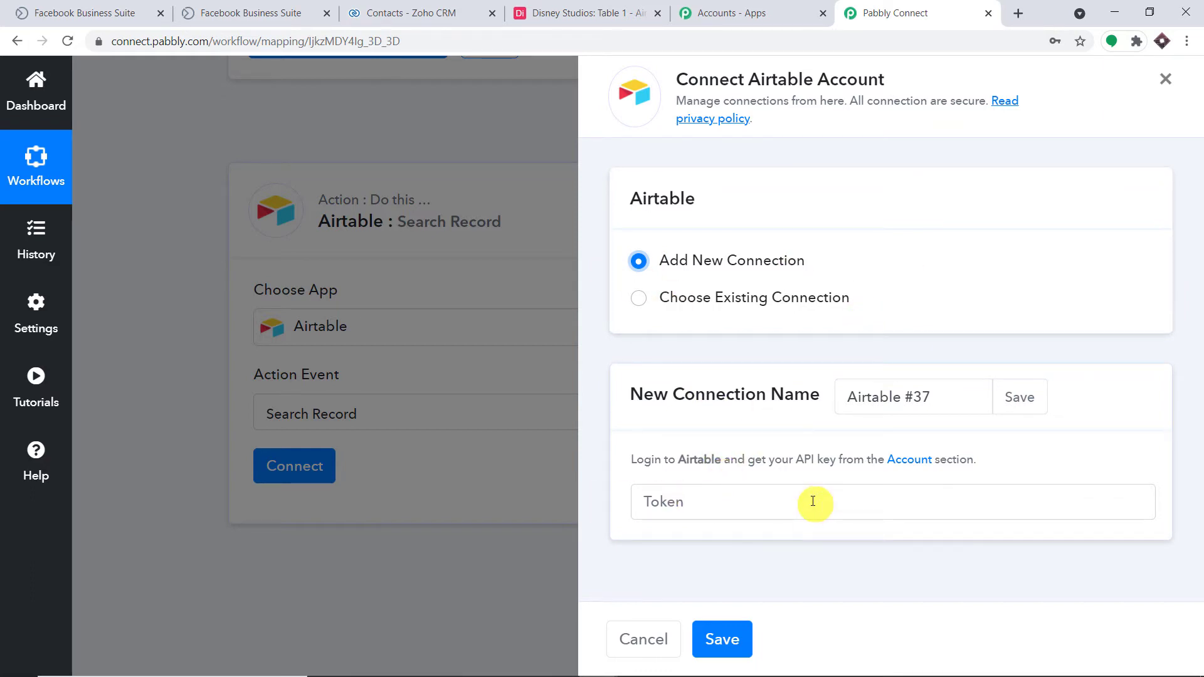
left_click(578, 7)
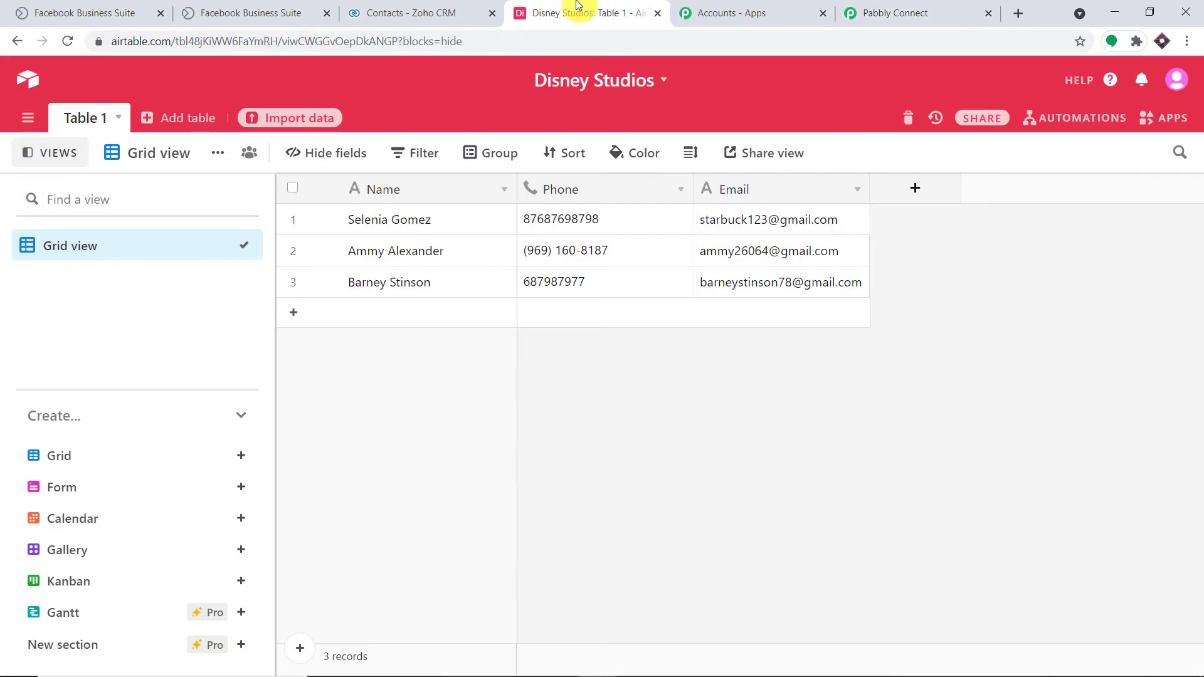
left_click(1175, 82)
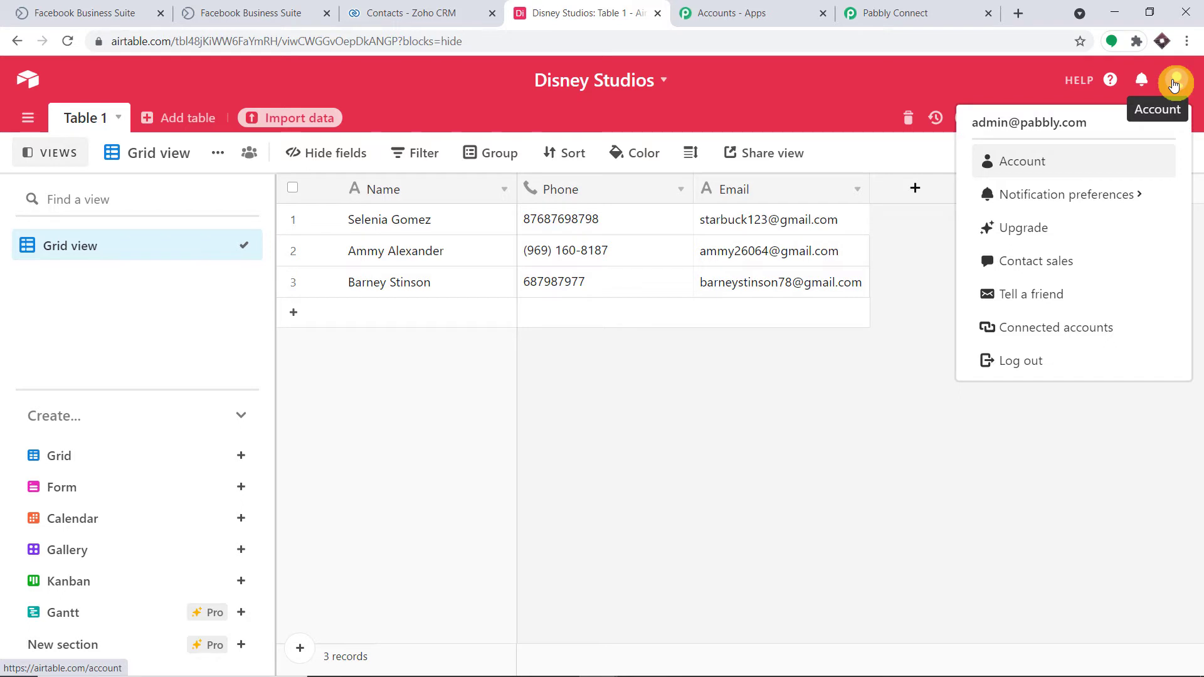
left_click(1044, 178)
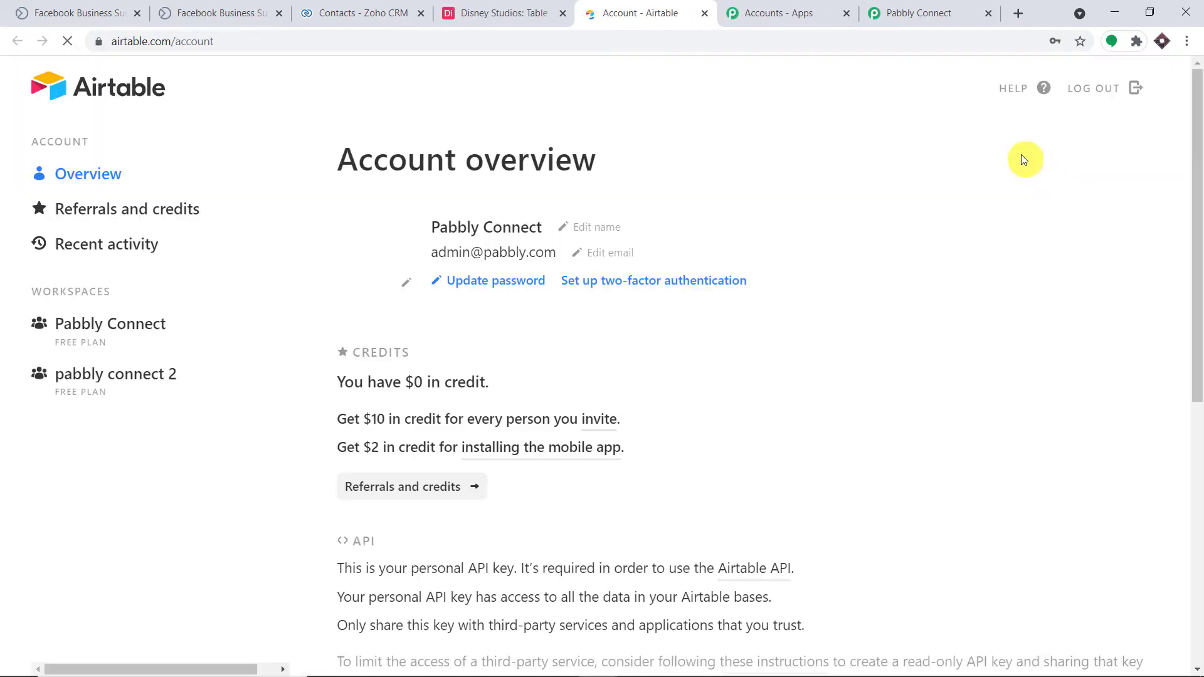
scroll(707, 223, "down", 6)
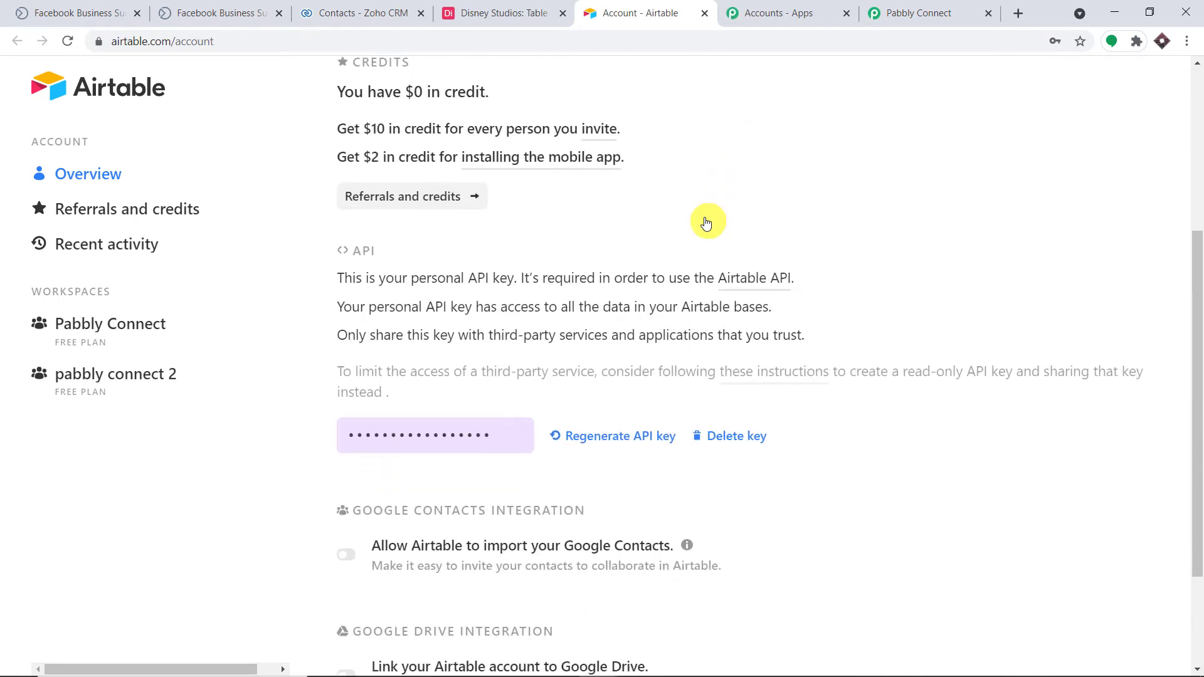
left_click(433, 336)
right_click(433, 336)
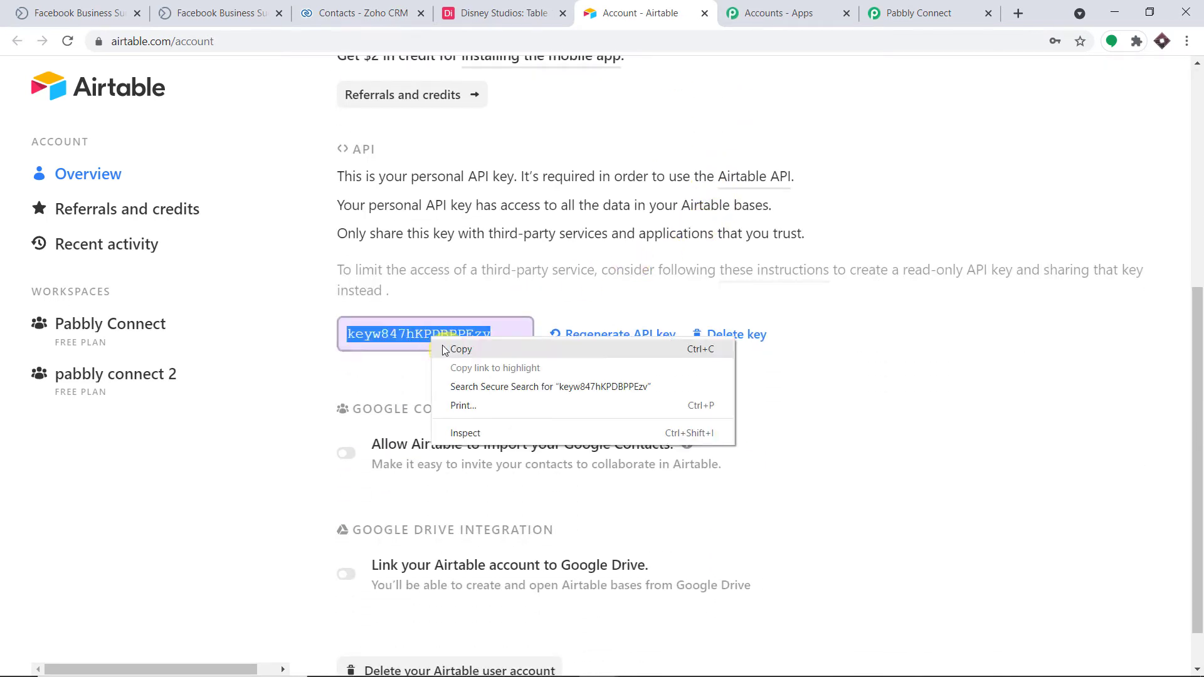
left_click(447, 348)
left_click(922, 13)
left_click(676, 503)
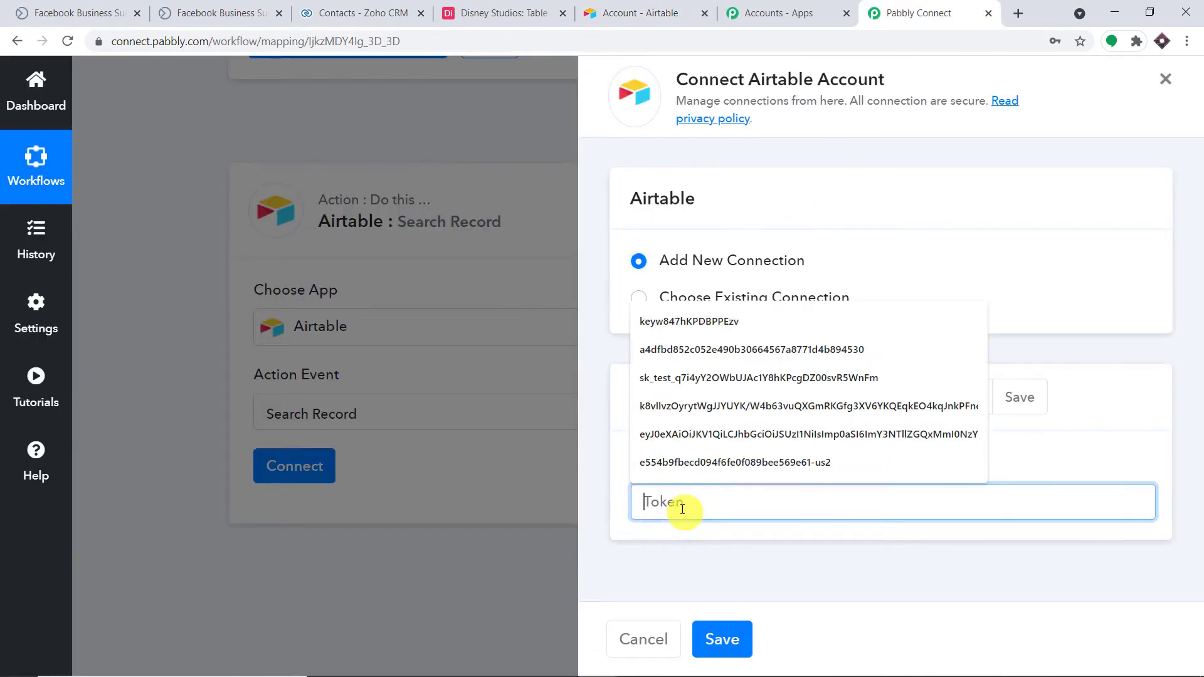
Paste the copied API key as the token and save the new Airtable connection.
right_click(682, 502)
left_click(743, 385)
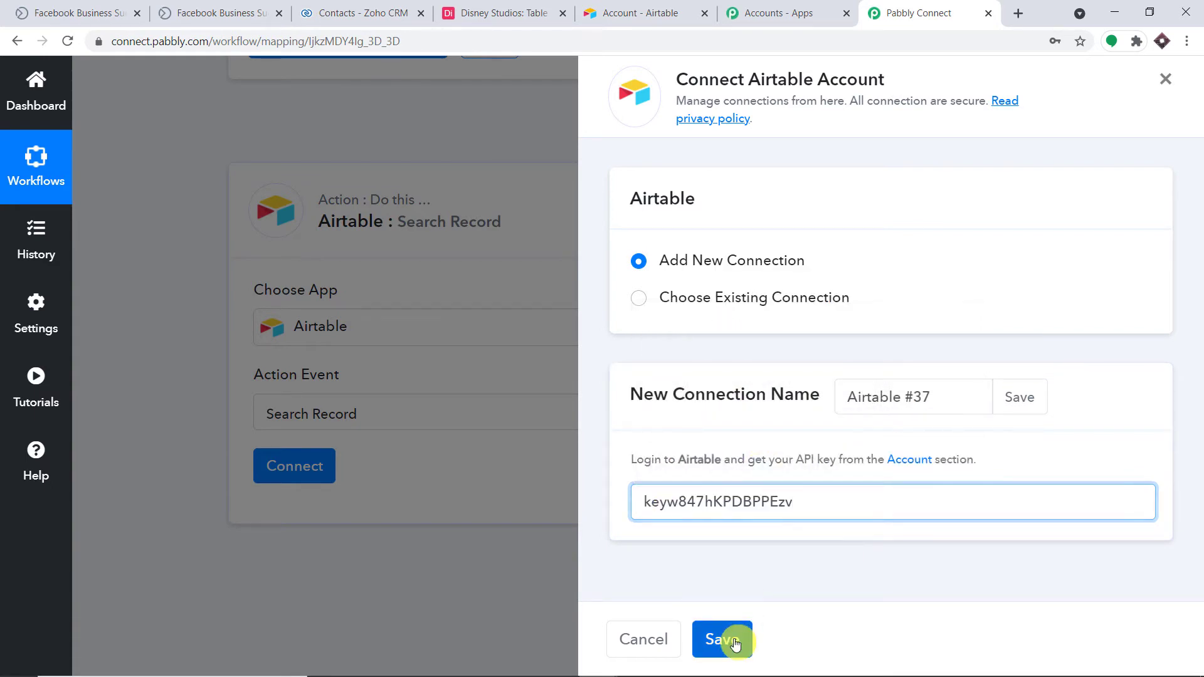
left_click(722, 638)
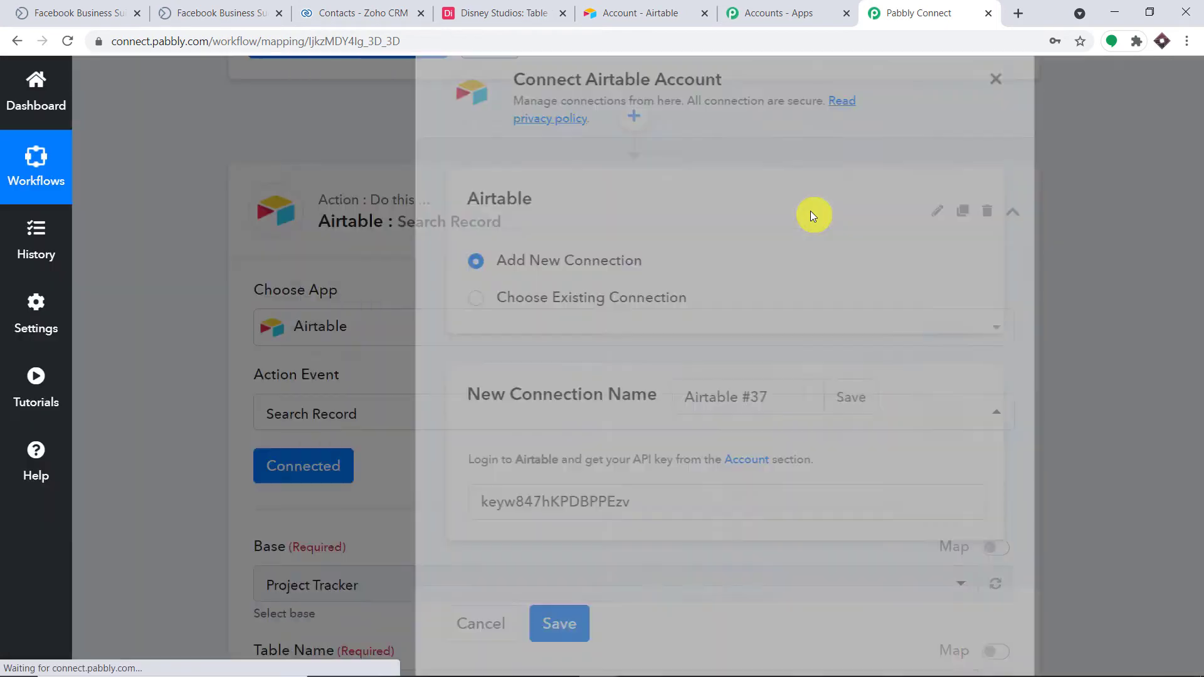
scroll(623, 318, "down", 5)
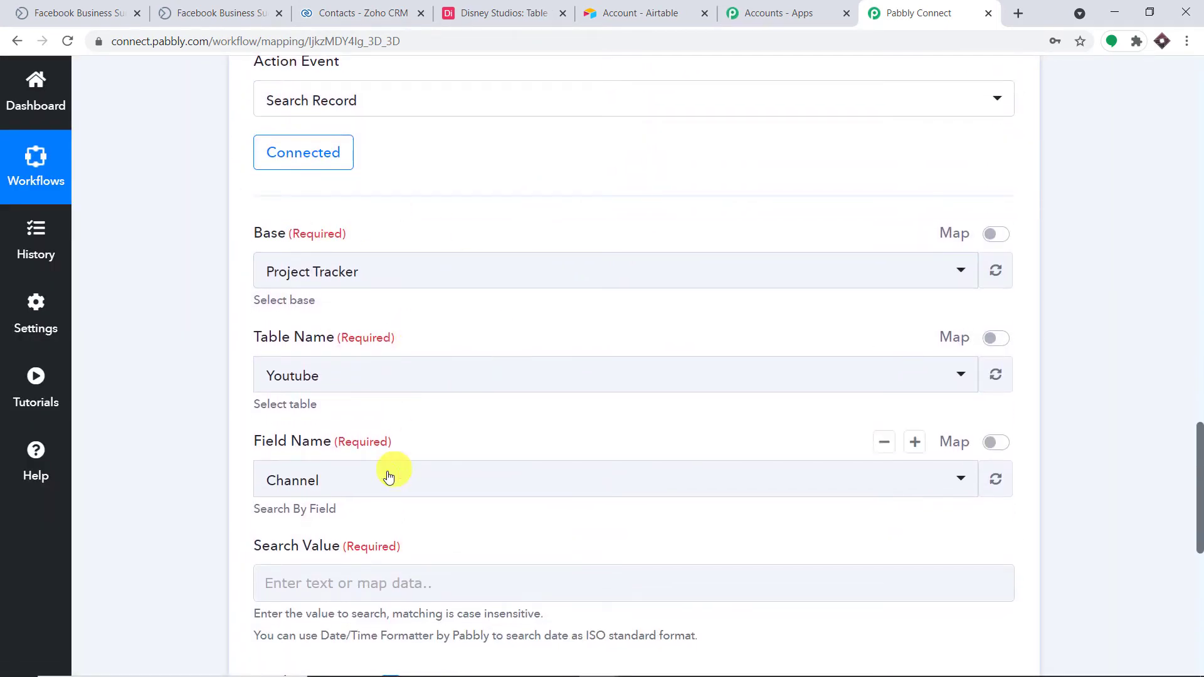
scroll(645, 382, "down", 1)
scroll(574, 283, "up", 1)
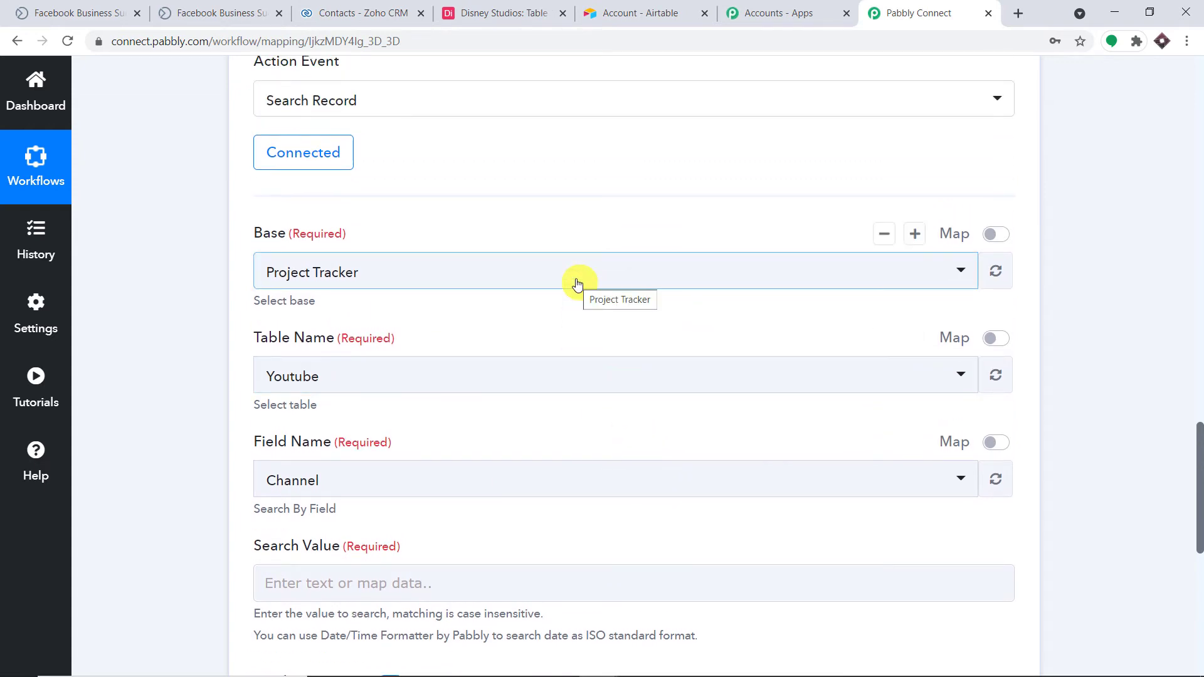
left_click(501, 12)
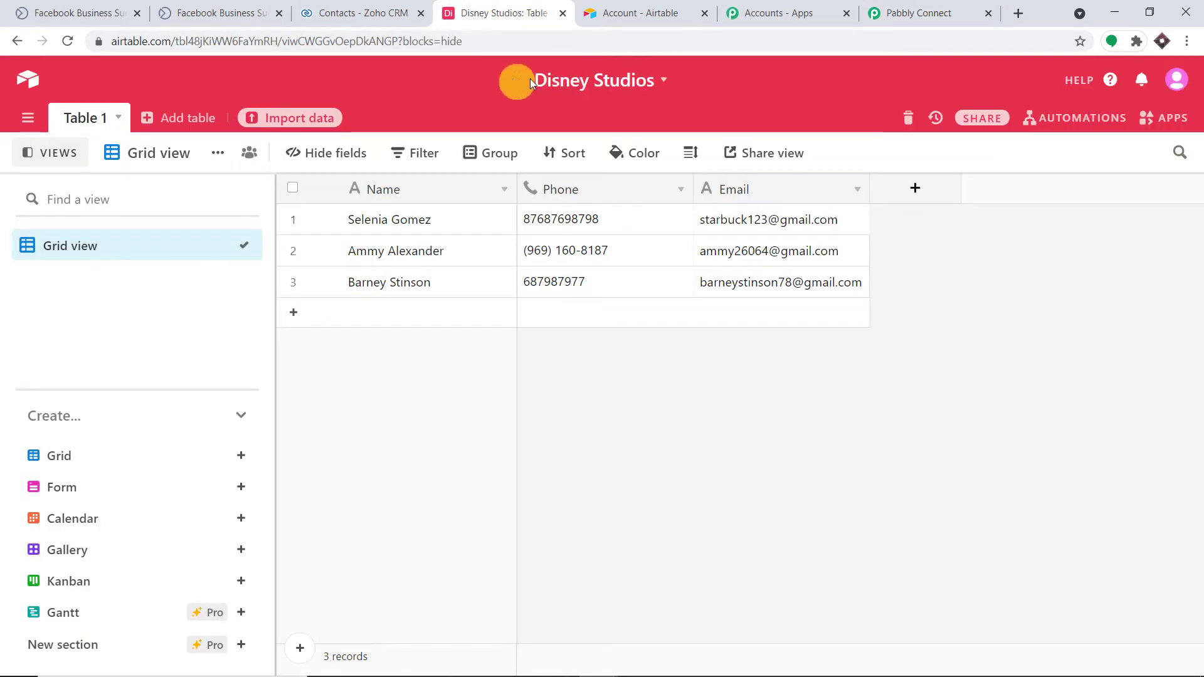
Open the Base list and compare it with the bases on Airtable's home page.
left_click(969, 13)
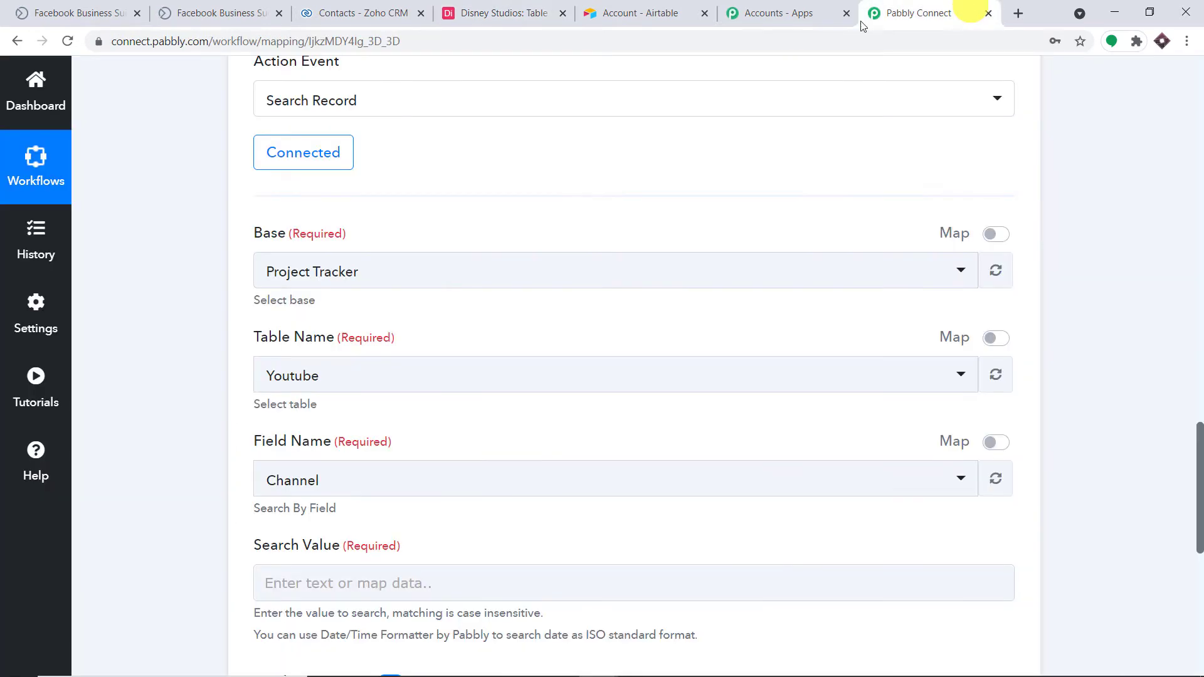
left_click(341, 272)
scroll(414, 439, "down", 3)
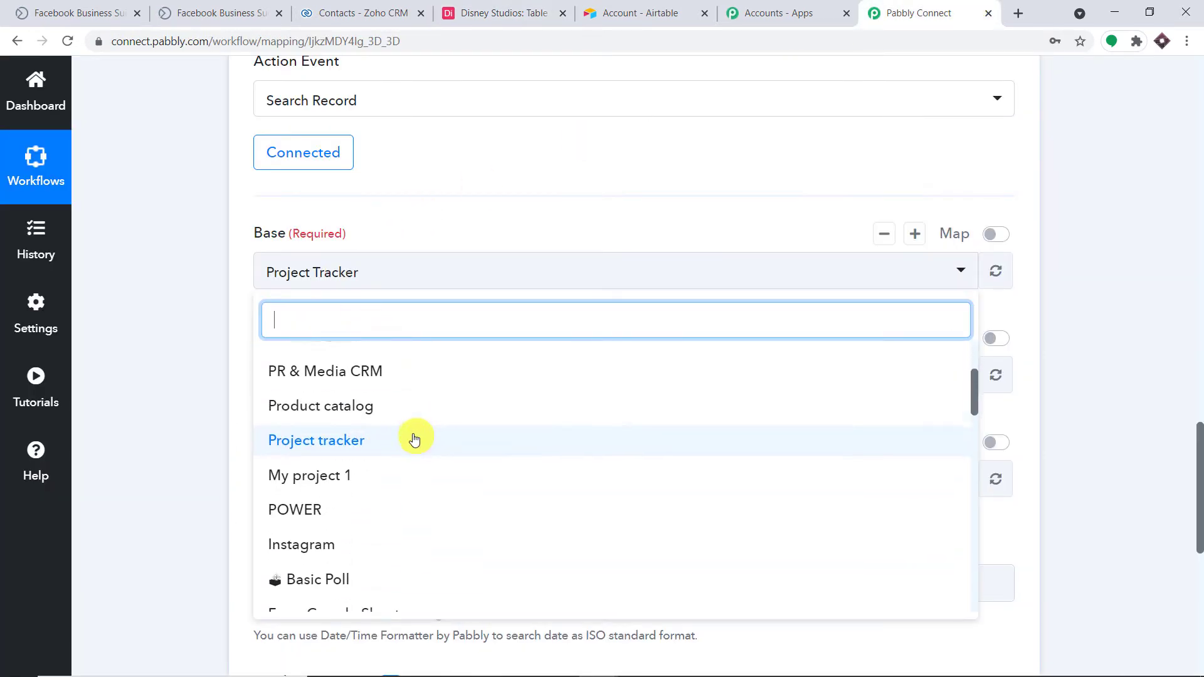
scroll(411, 449, "down", 2)
scroll(401, 433, "up", 5)
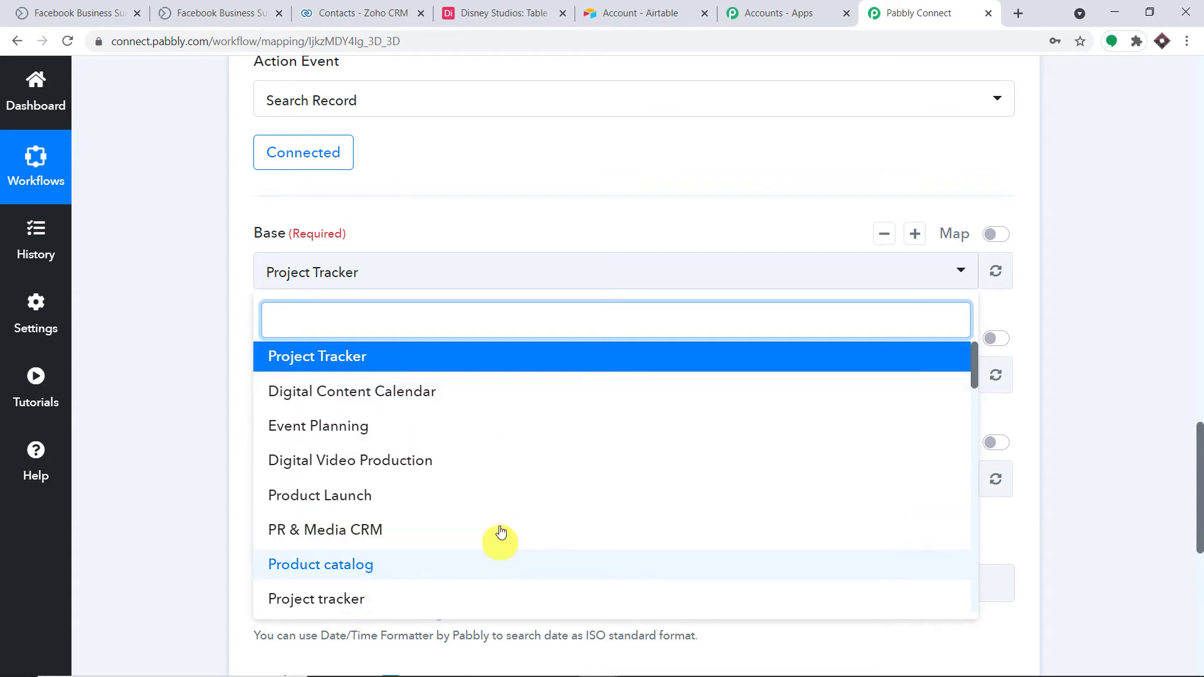
left_click(640, 12)
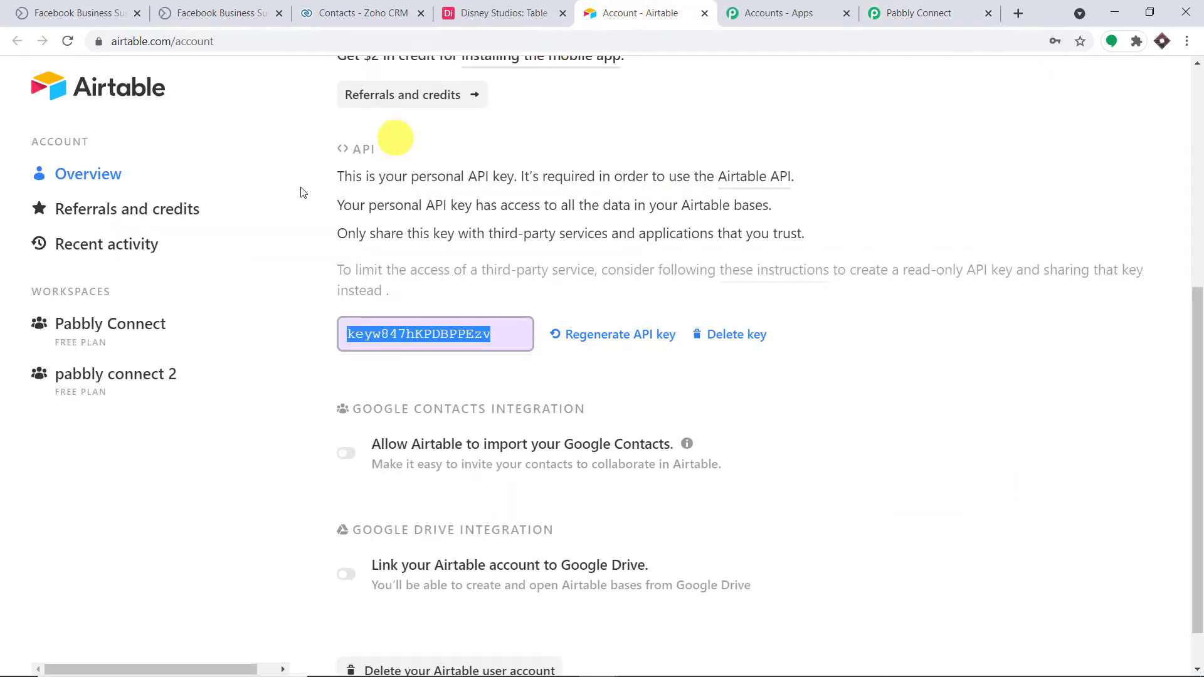
left_click(111, 94)
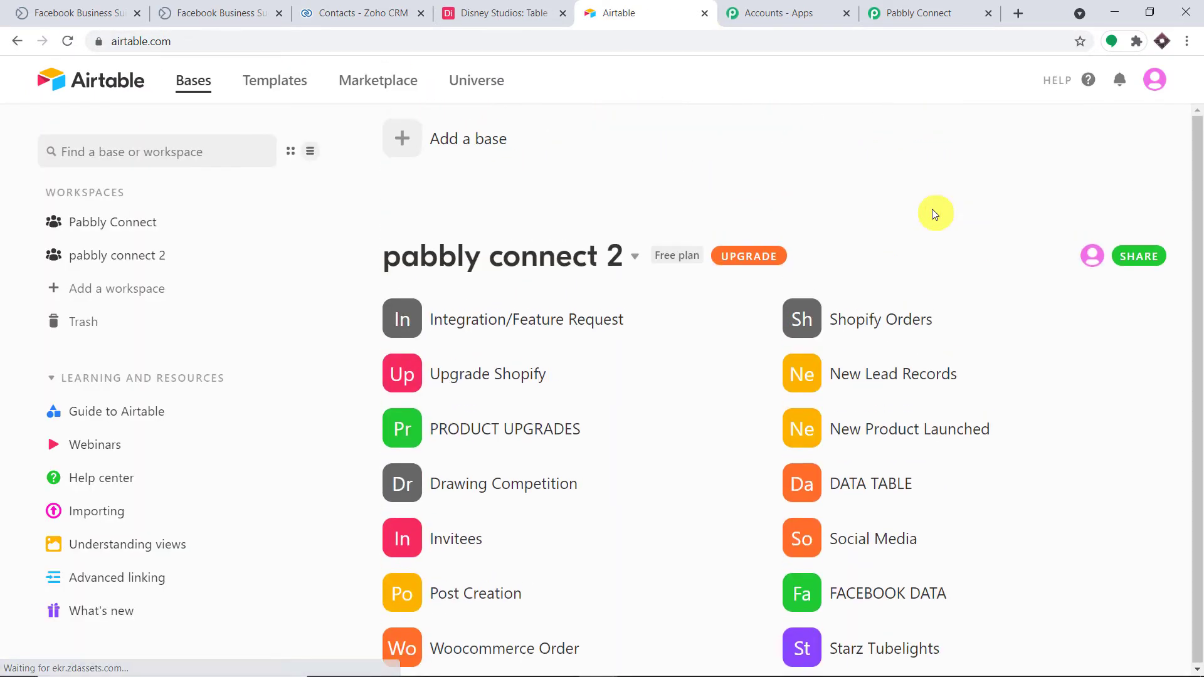
scroll(837, 252, "down", 5)
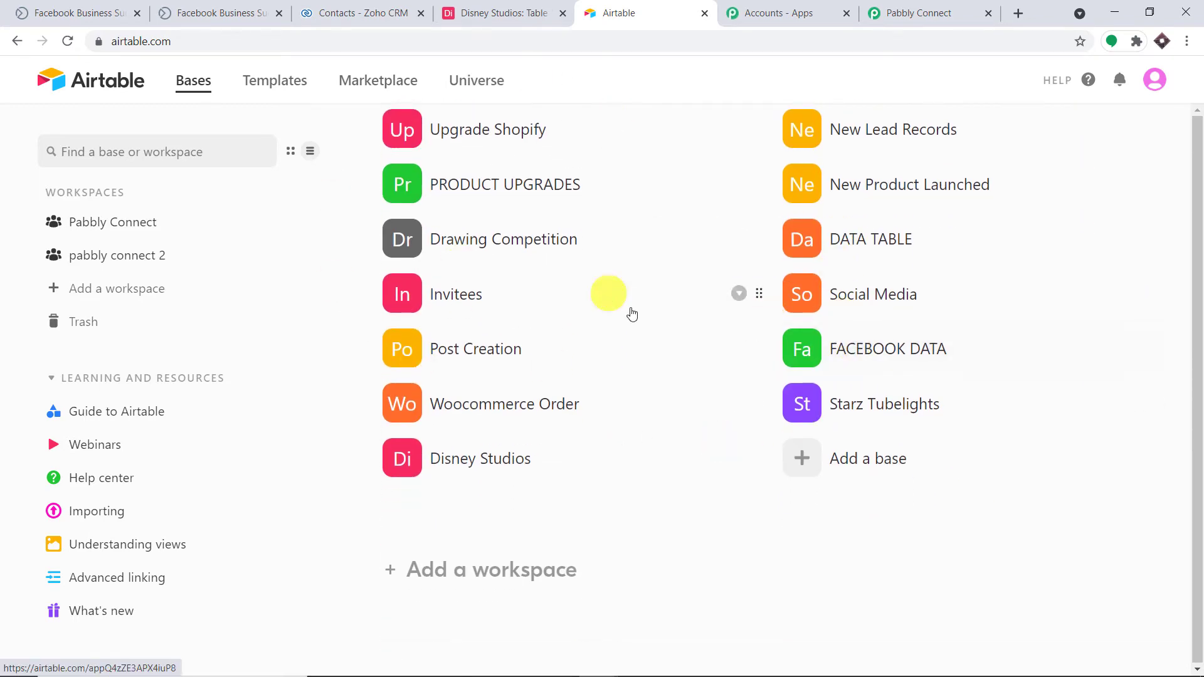
Choose Disney Studios from the Base list.
left_click(947, 7)
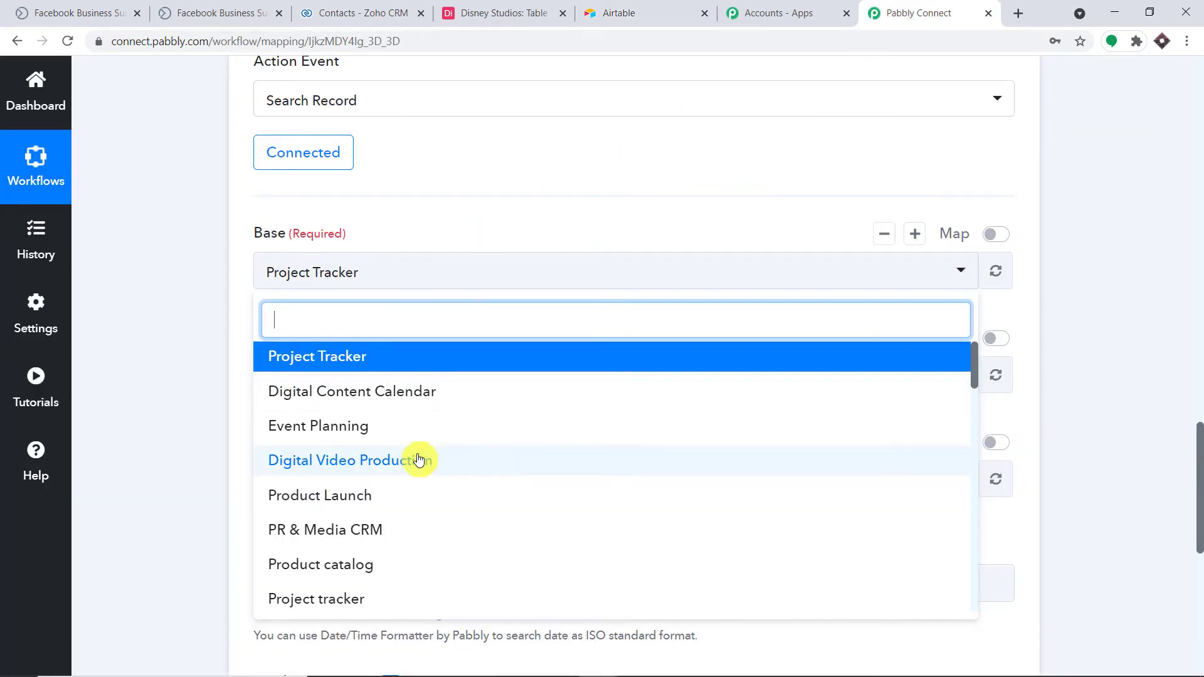
scroll(427, 464, "down", 2)
scroll(432, 466, "down", 6)
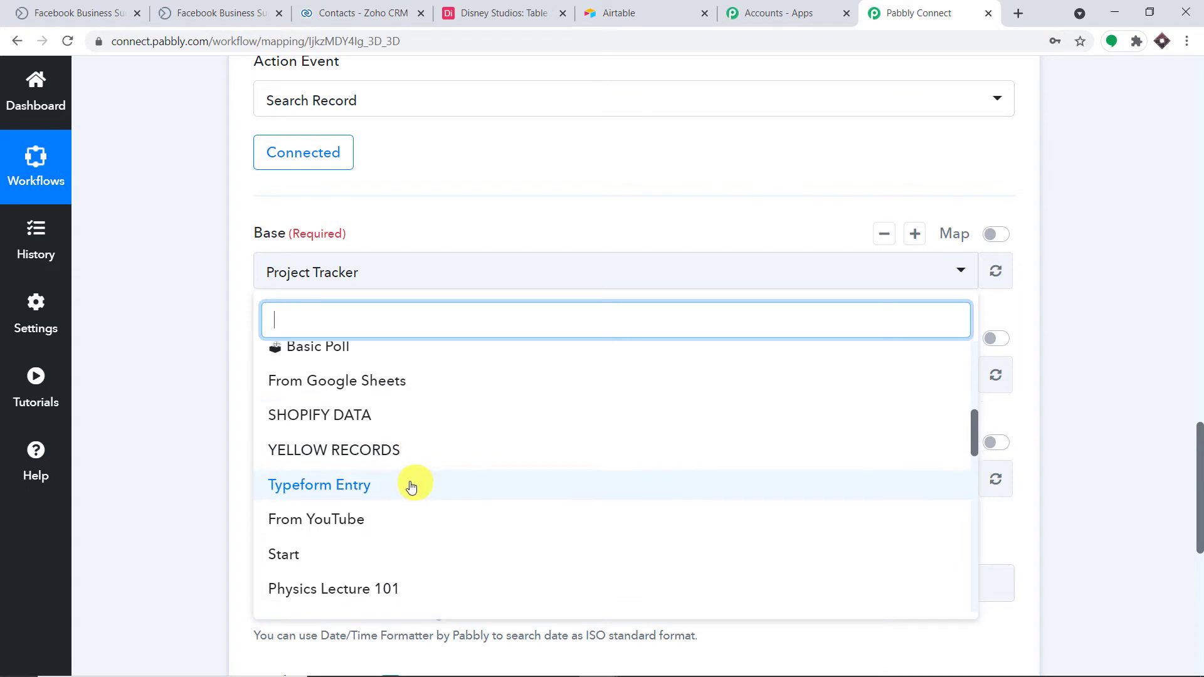
scroll(415, 496, "down", 6)
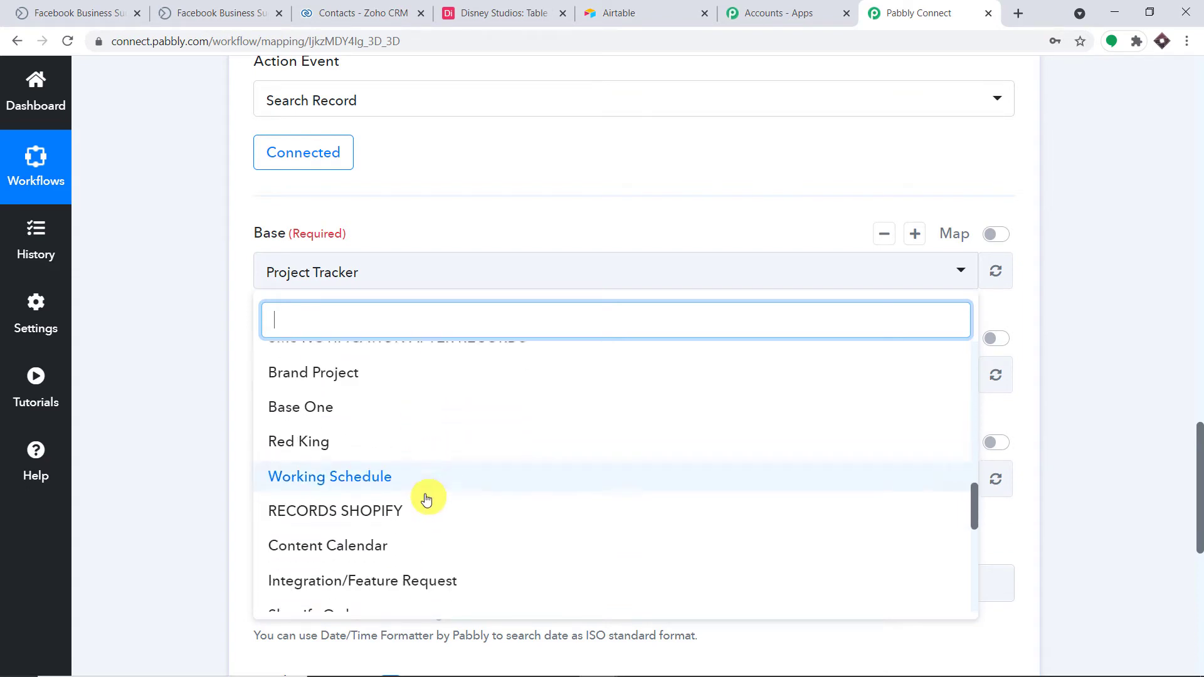
scroll(436, 493, "down", 5)
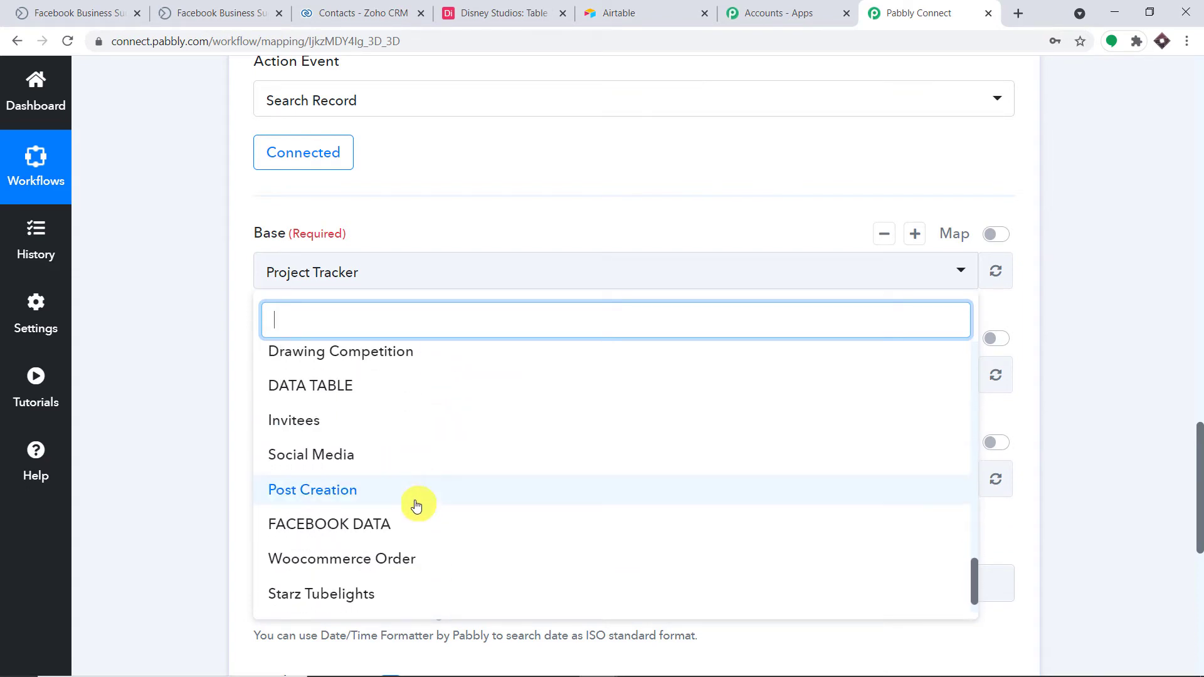
left_click(389, 594)
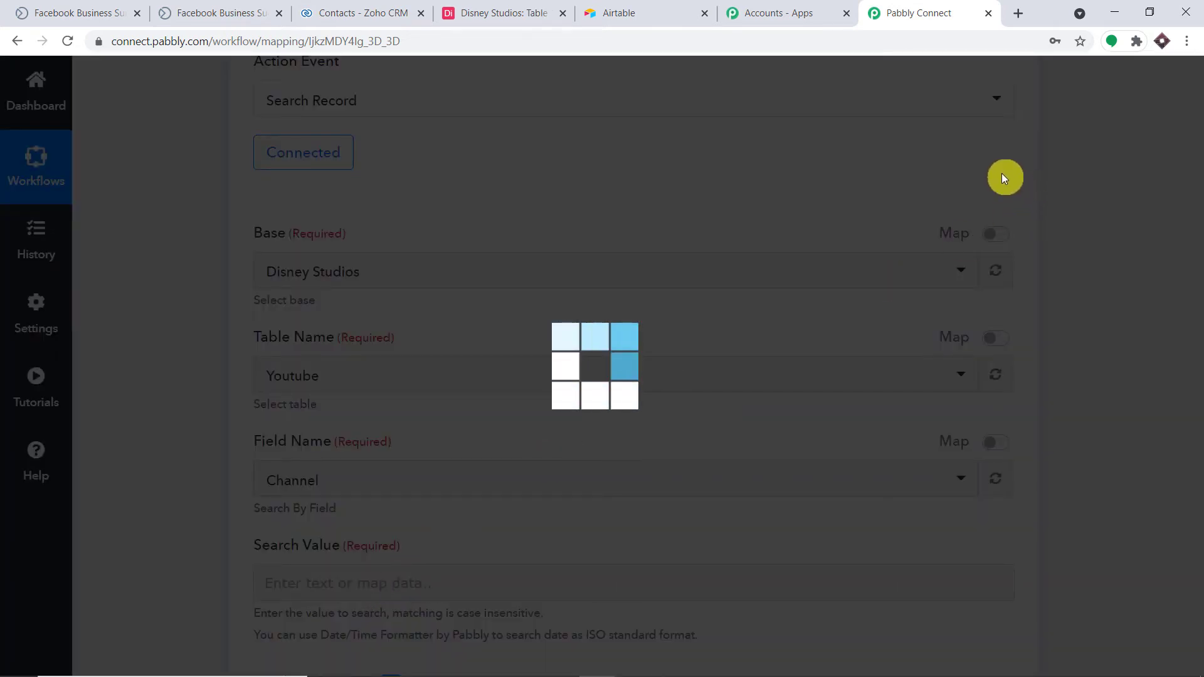
Keep Table 1 as the table after checking its name in the Disney Studios base.
left_click(521, 13)
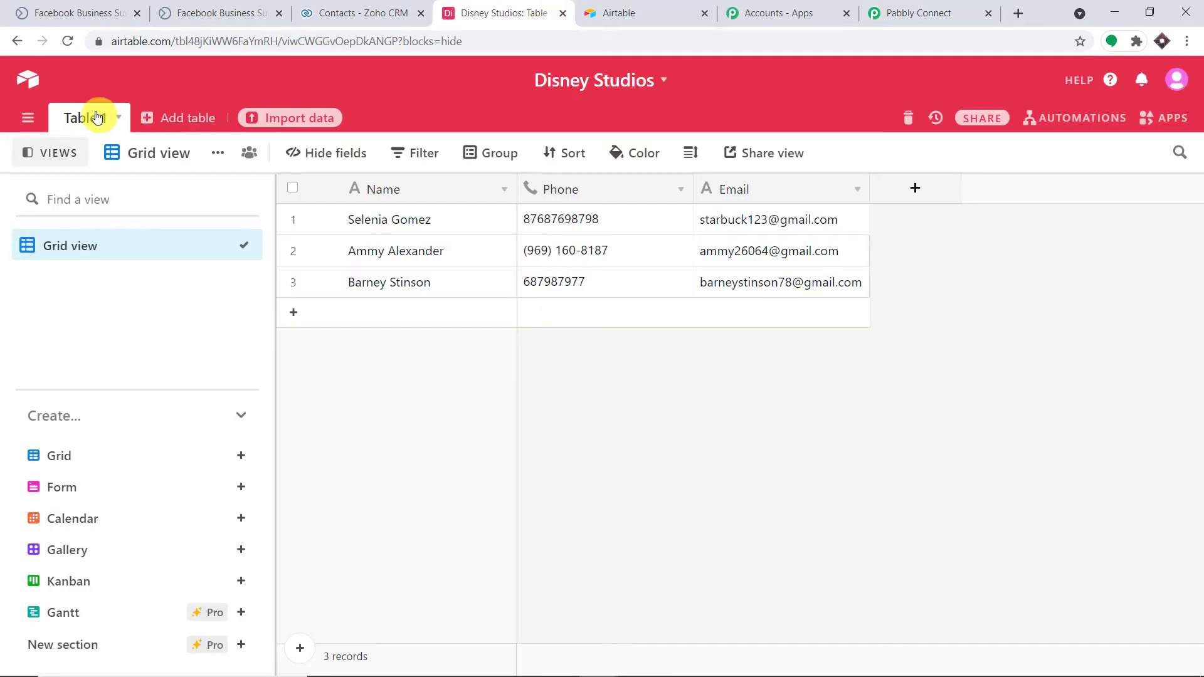
left_click(907, 12)
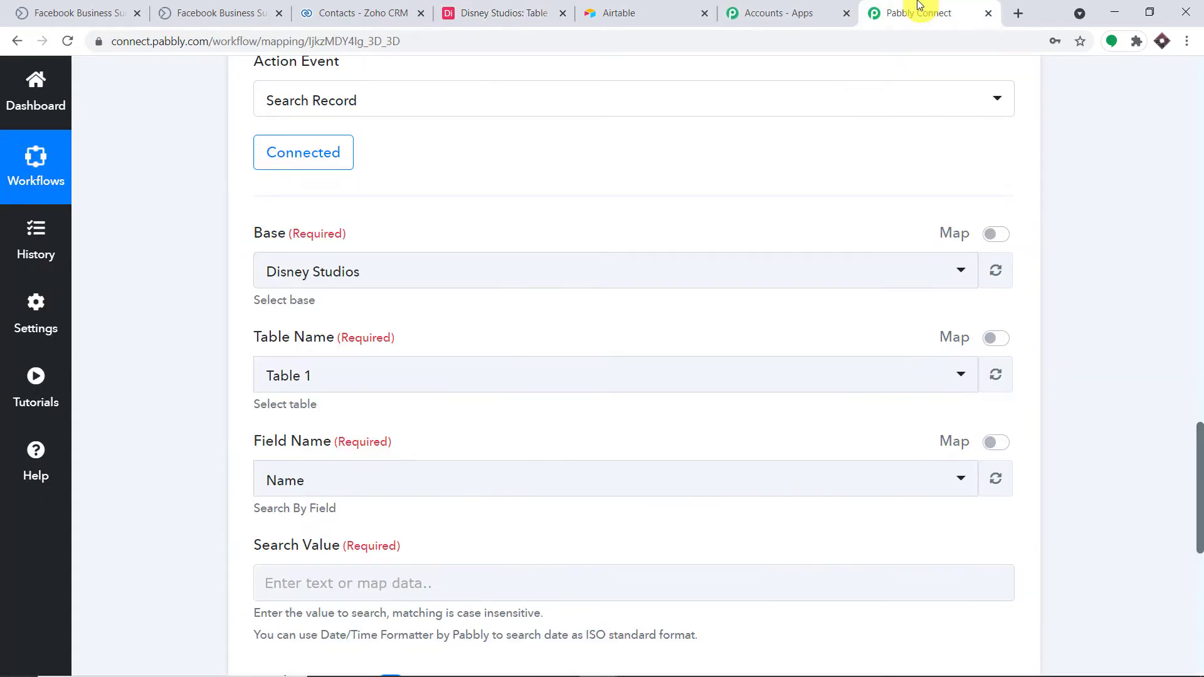
left_click(342, 377)
left_click(473, 323)
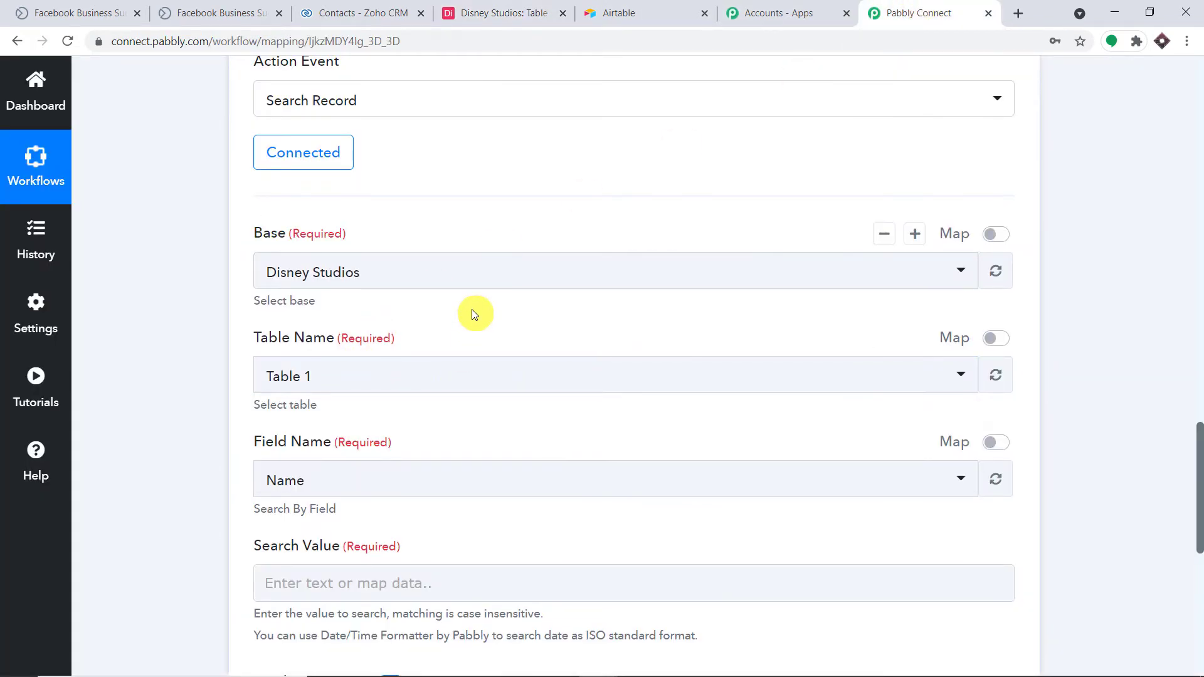
scroll(472, 310, "down", 4)
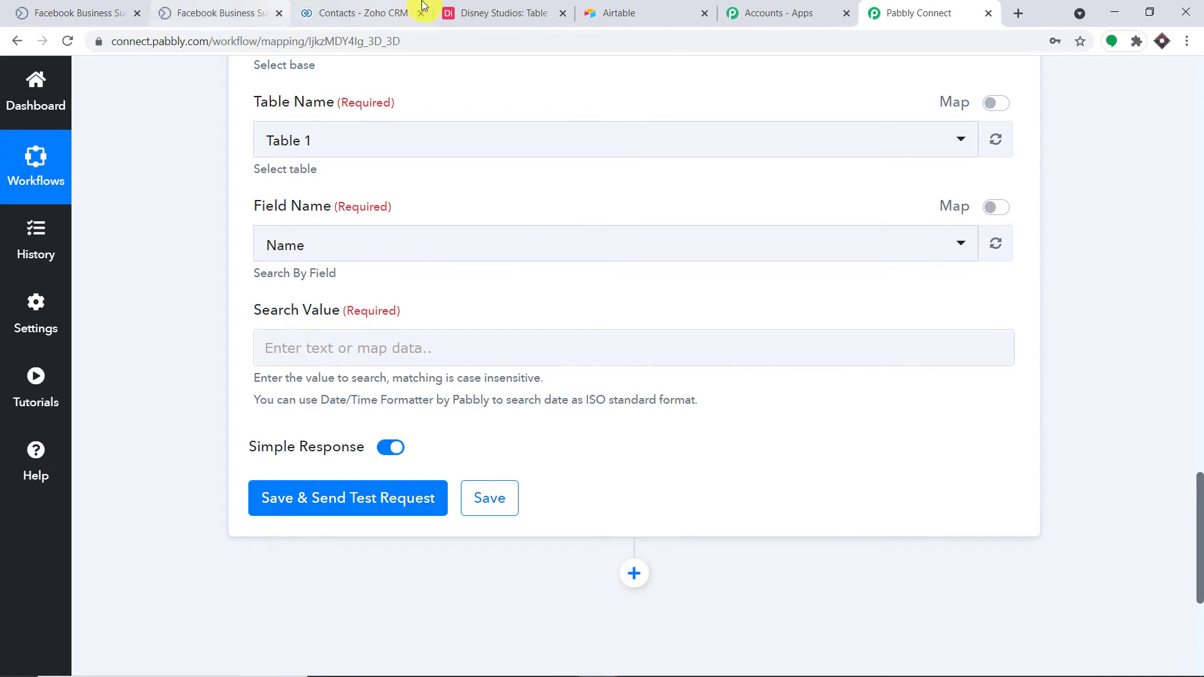
Set Field Name to Email and open the Facebook Lead Ads data for the Search Value.
left_click(500, 7)
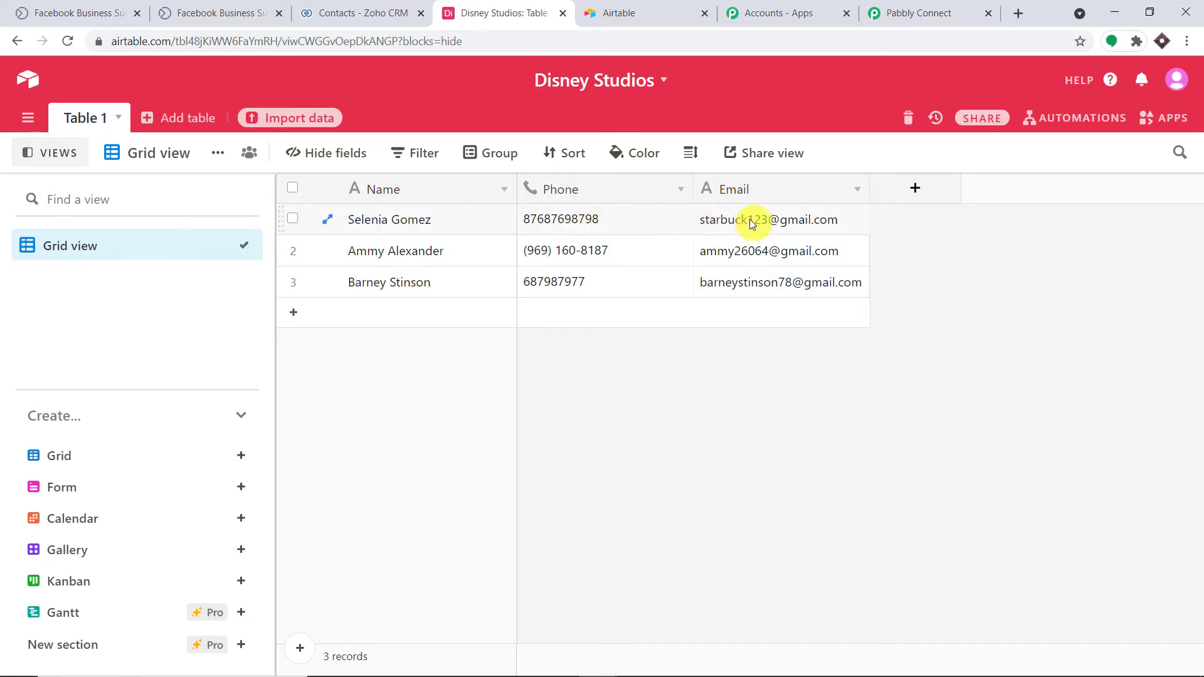
left_click(912, 6)
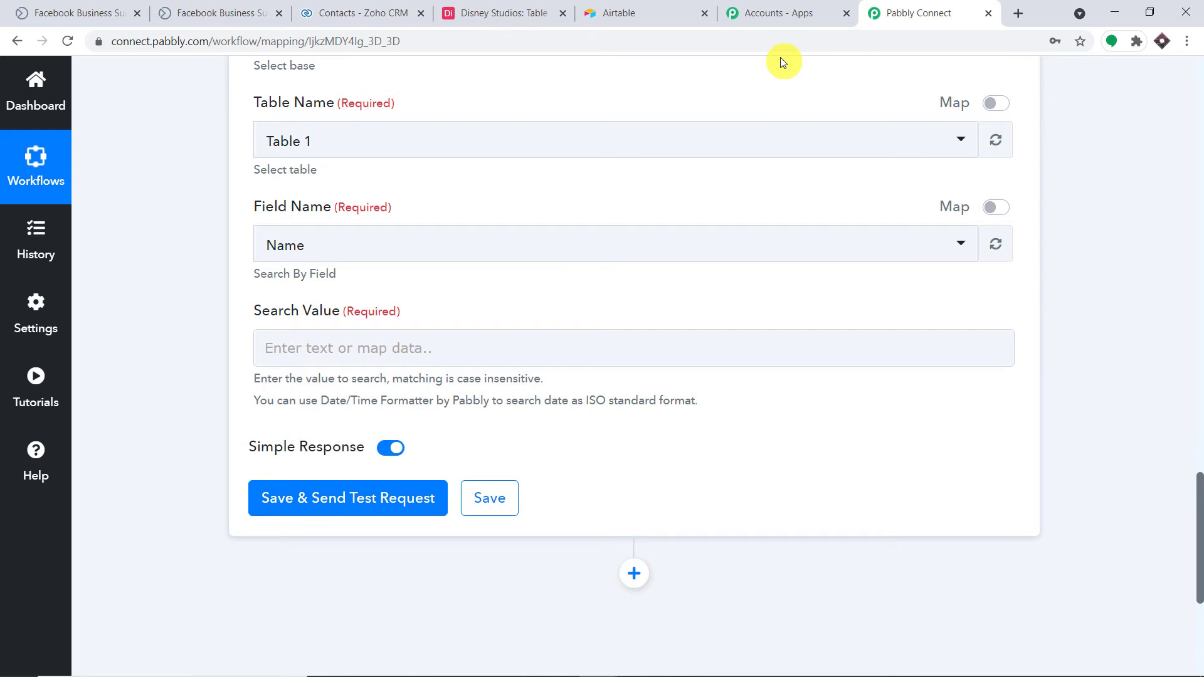
left_click(318, 248)
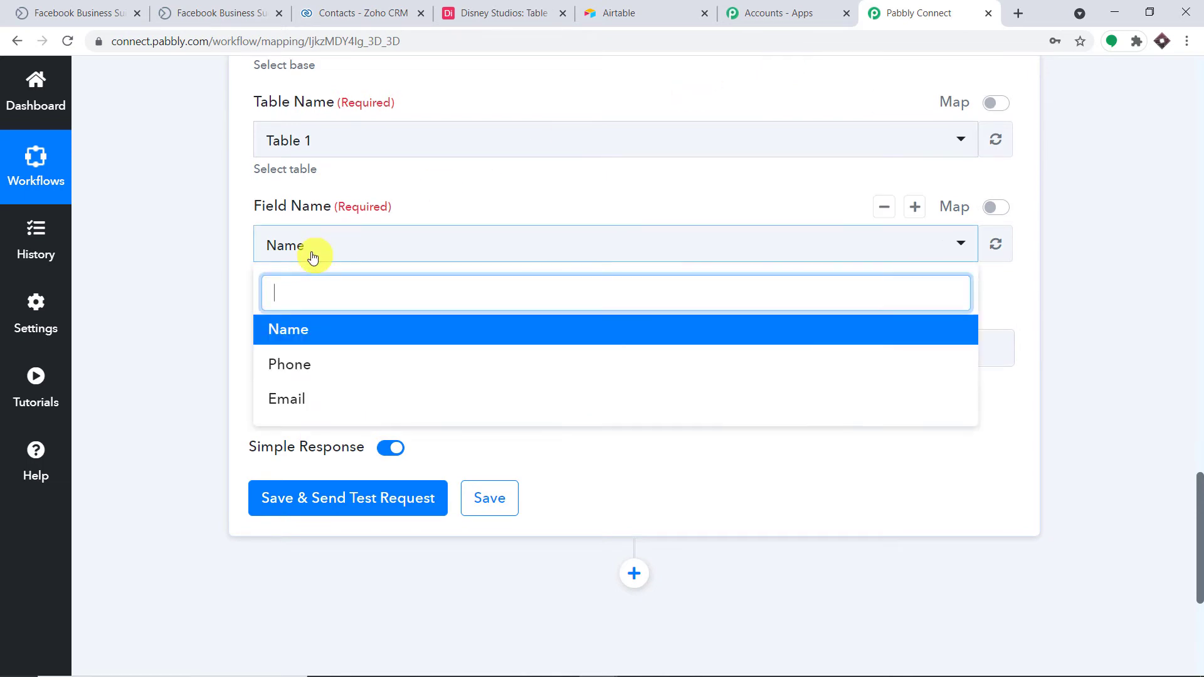
left_click(303, 397)
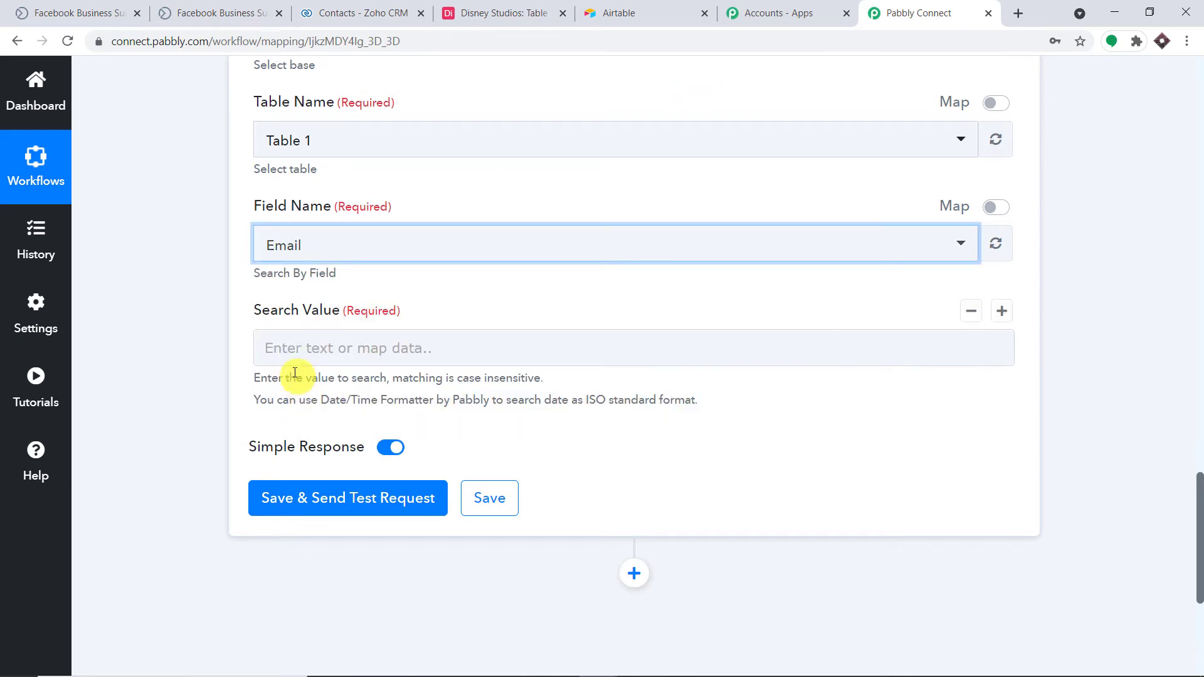
left_click(301, 354)
left_click(349, 495)
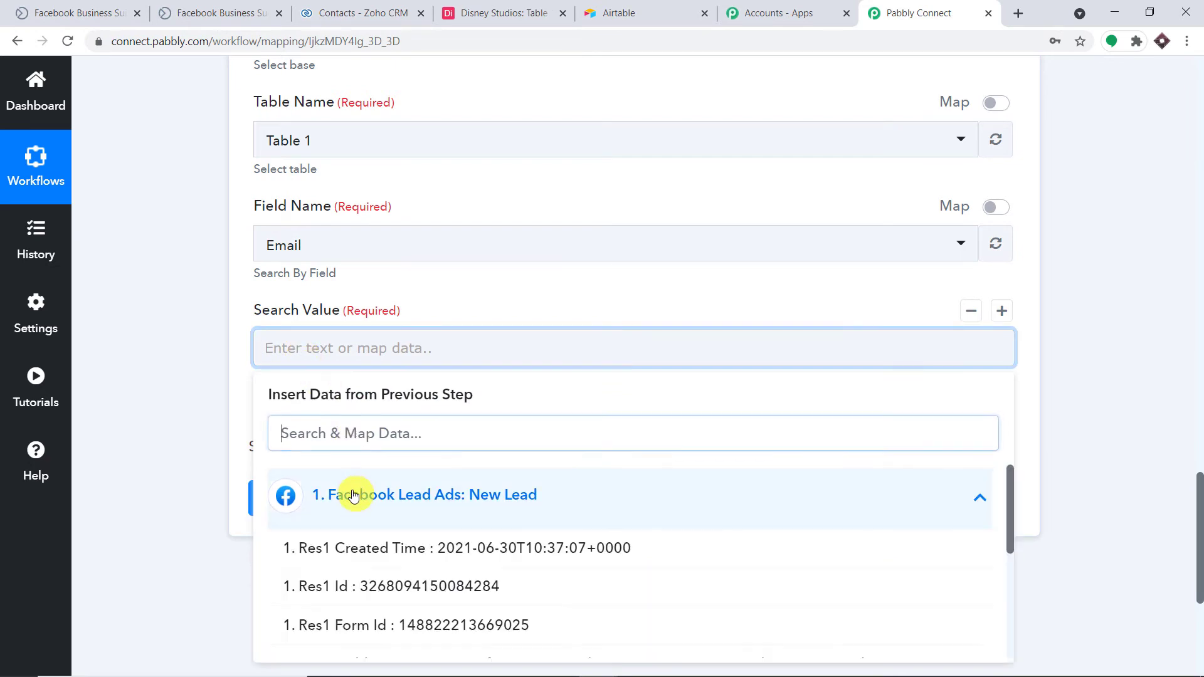
Map the lead's Res2 Email as the Search Value.
scroll(482, 524, "down", 3)
scroll(497, 538, "down", 1)
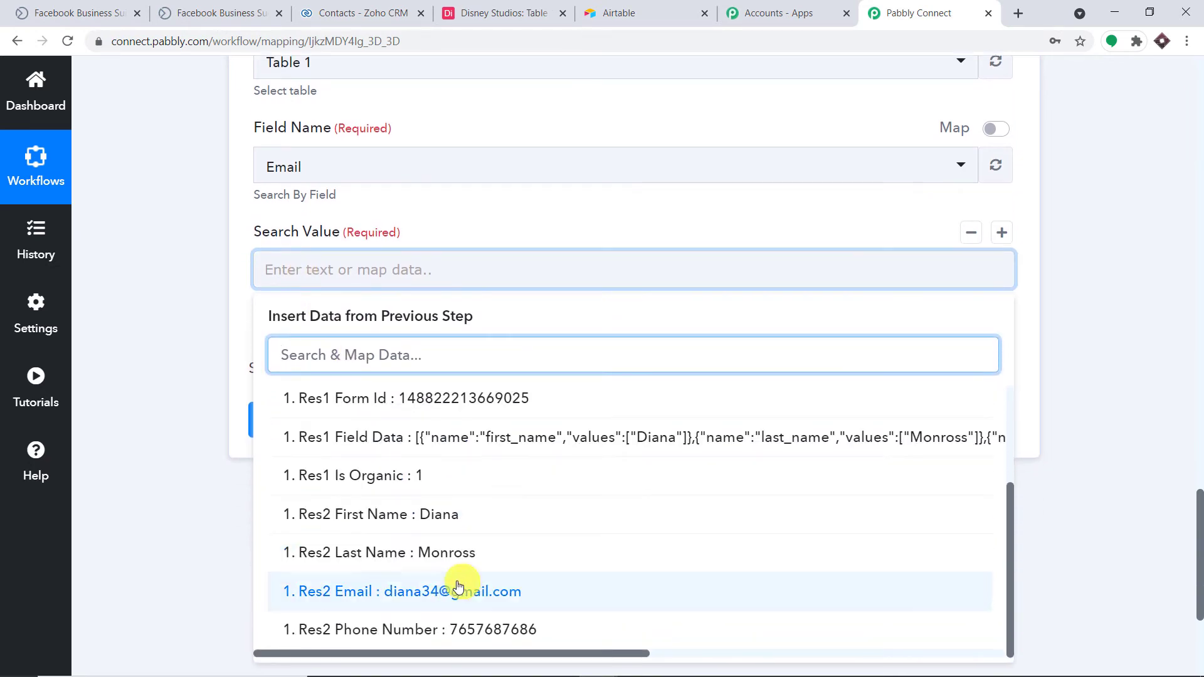
left_click(455, 593)
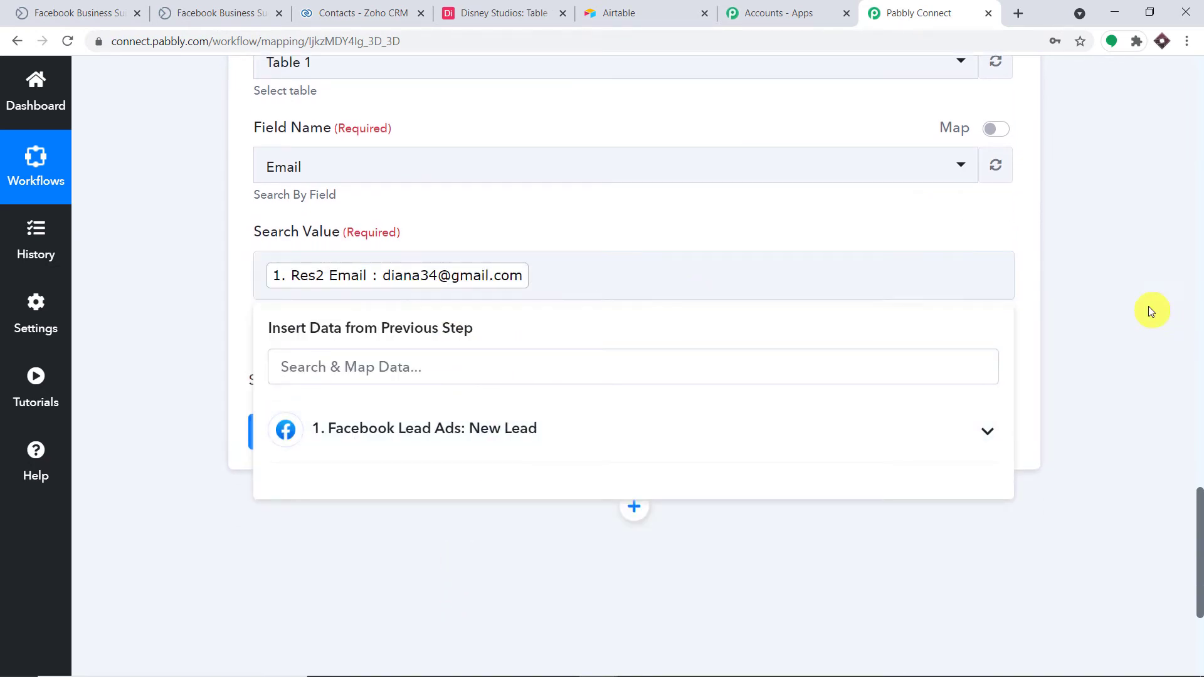
Test the Airtable search, which finds no match, and view Table 1's three records.
left_click(1200, 308)
left_click(1200, 308)
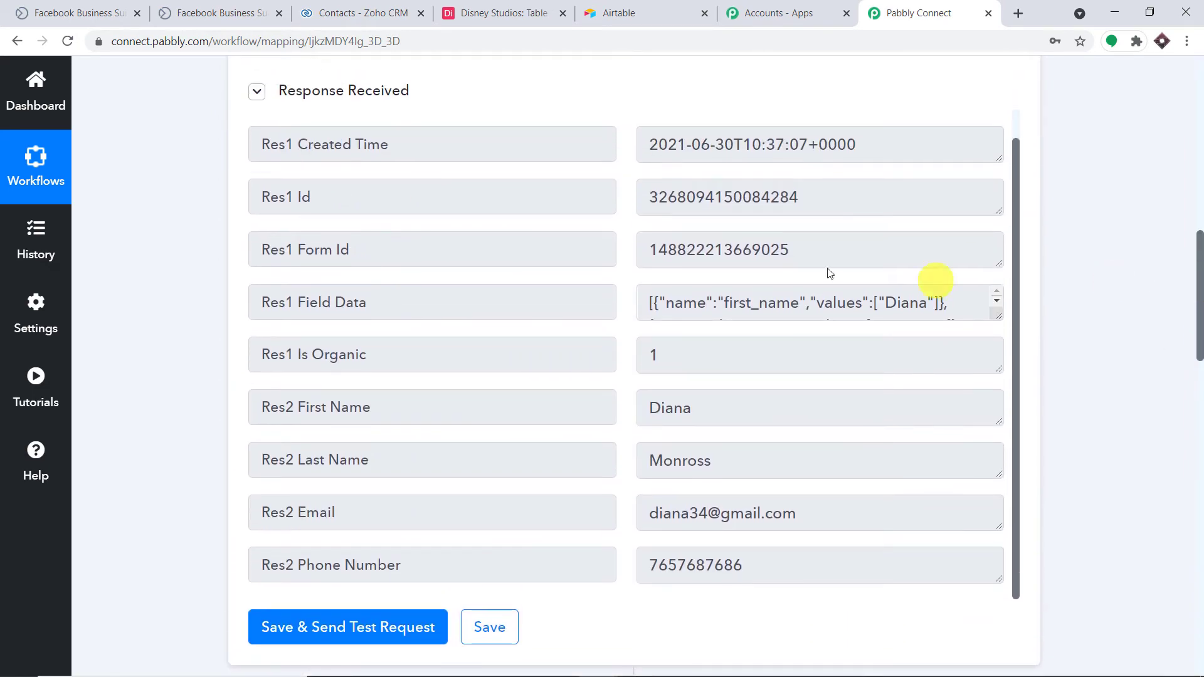
scroll(765, 270, "down", 2)
left_click_drag(839, 352, 601, 354)
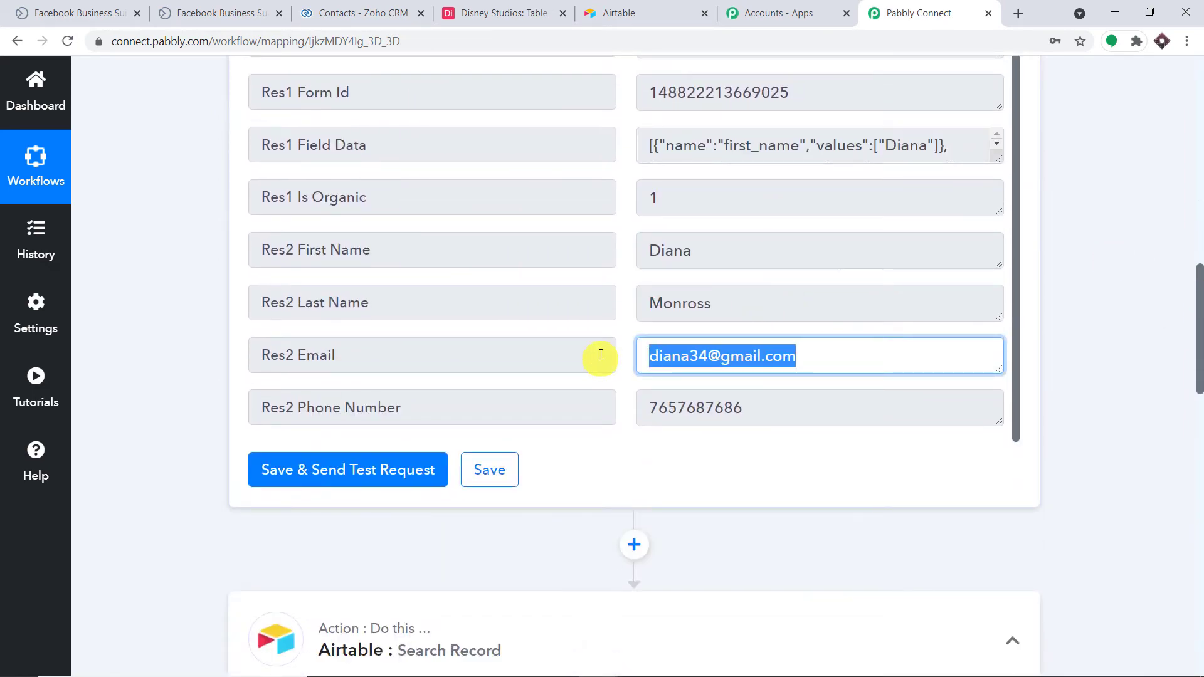
left_click_drag(1200, 343, 1200, 569)
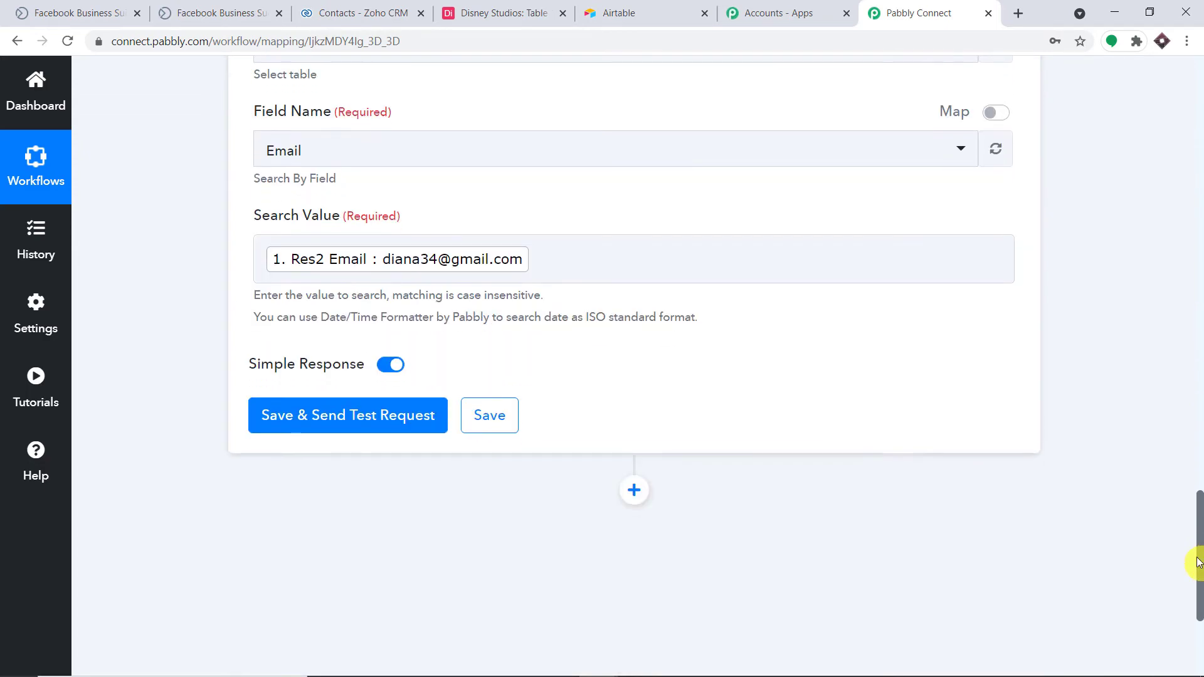
left_click(341, 418)
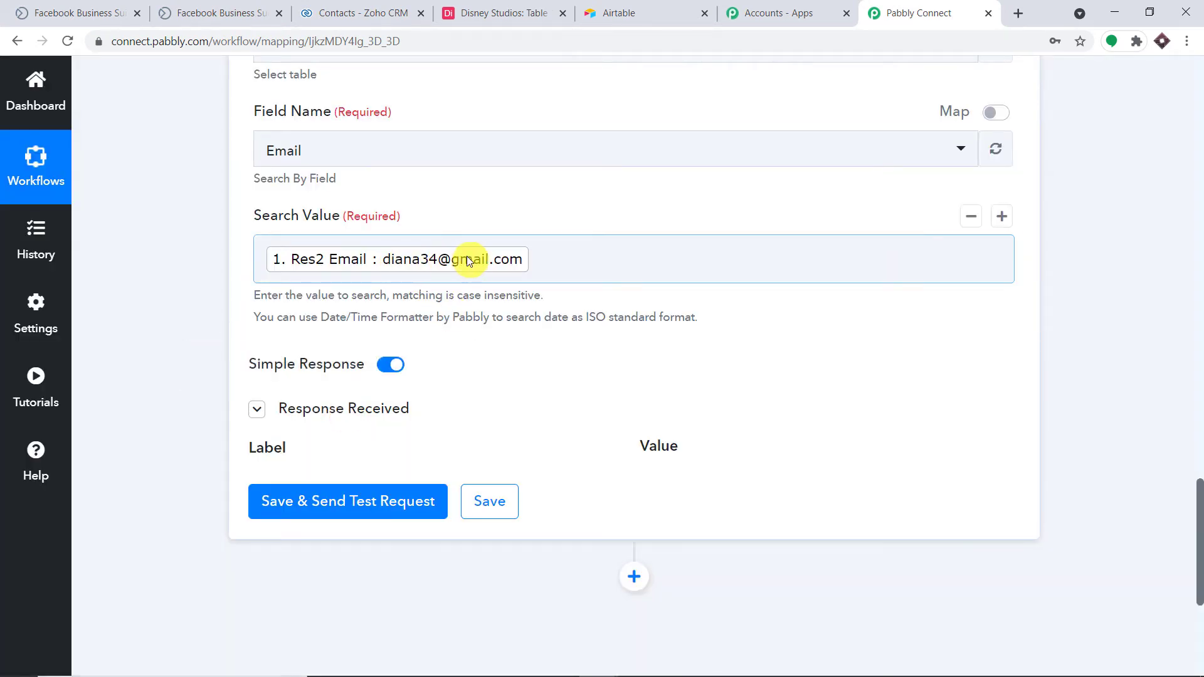
left_click(478, 9)
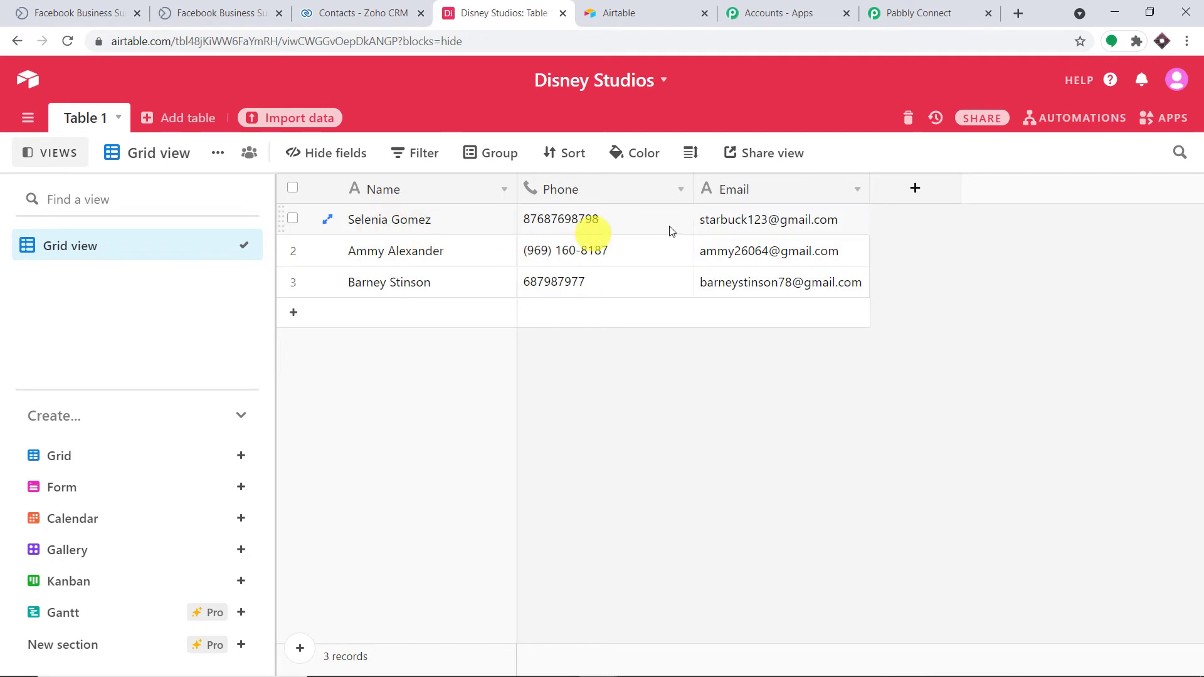
Copy the first Airtable record's email and put it in Search Value instead of the mapped lead email.
left_click_drag(848, 219, 699, 221)
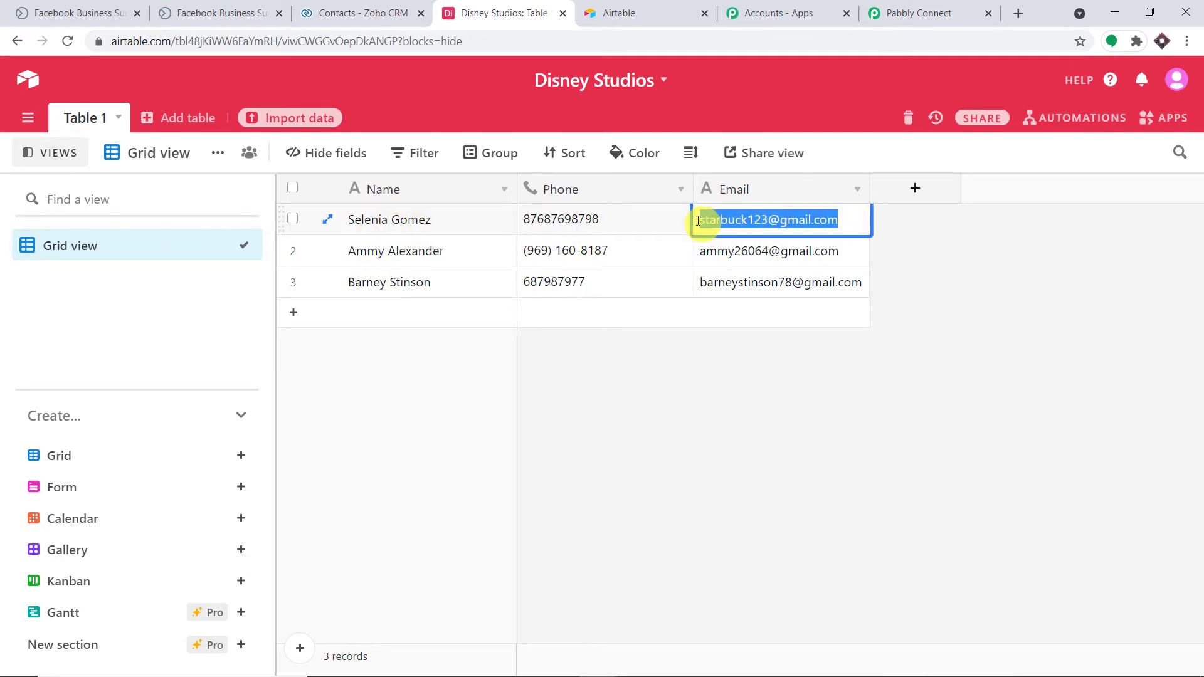
right_click(716, 226)
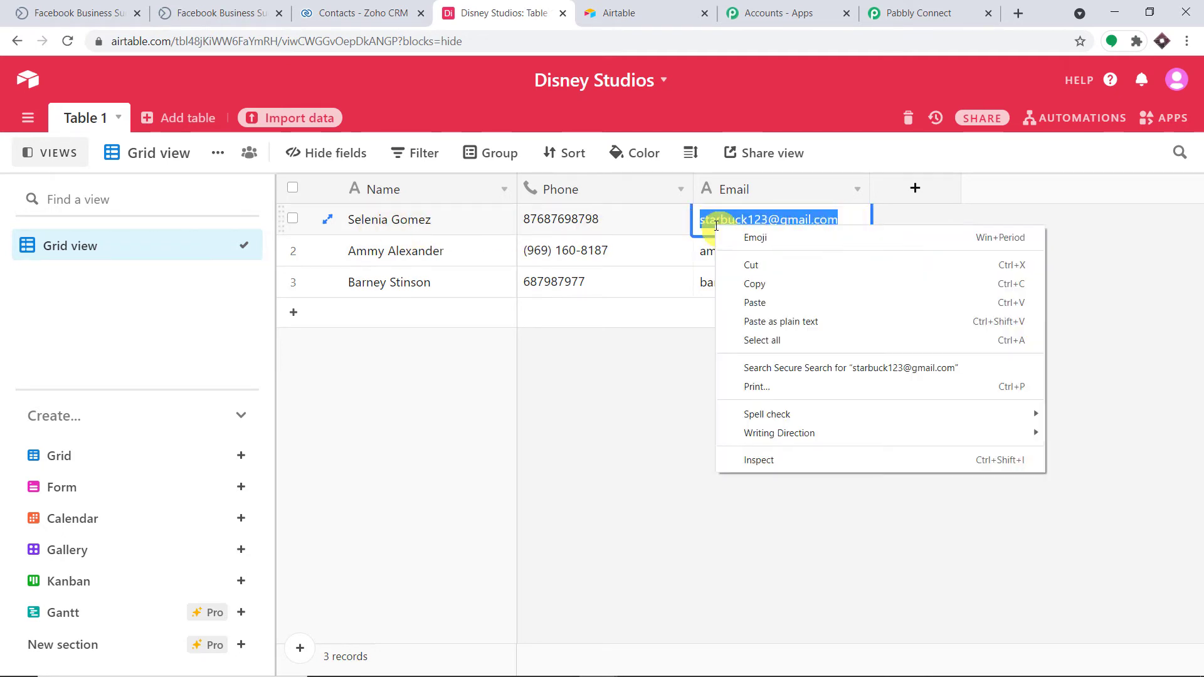
left_click(750, 286)
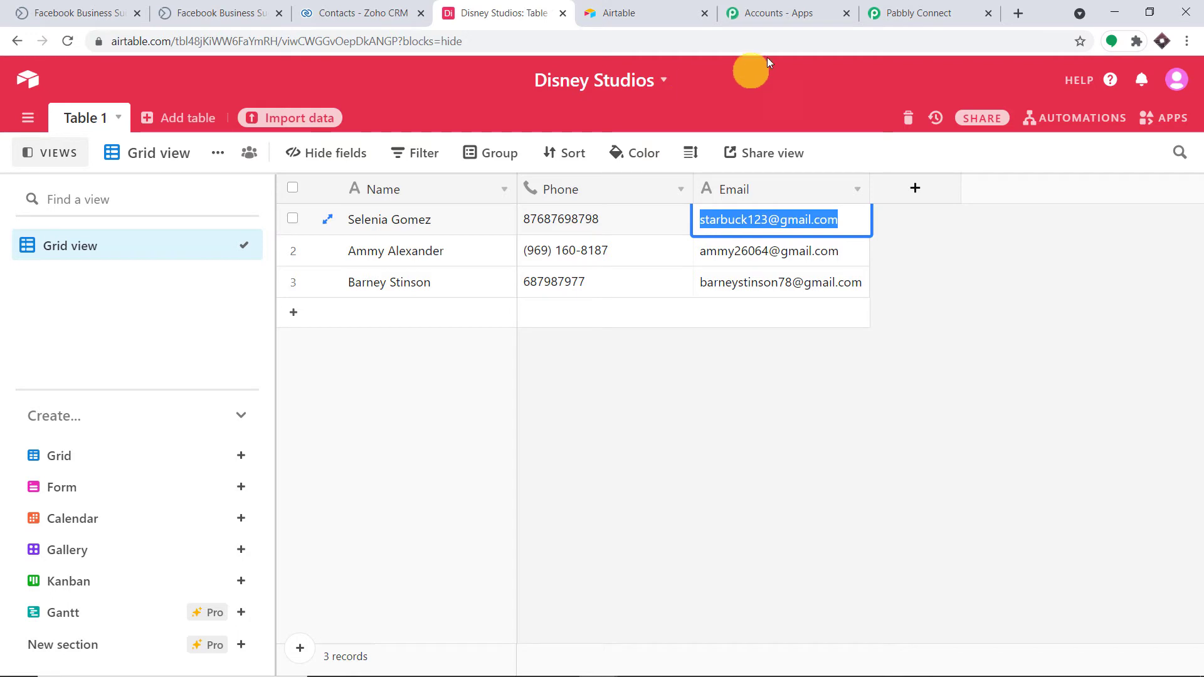
left_click(922, 13)
left_click(559, 252)
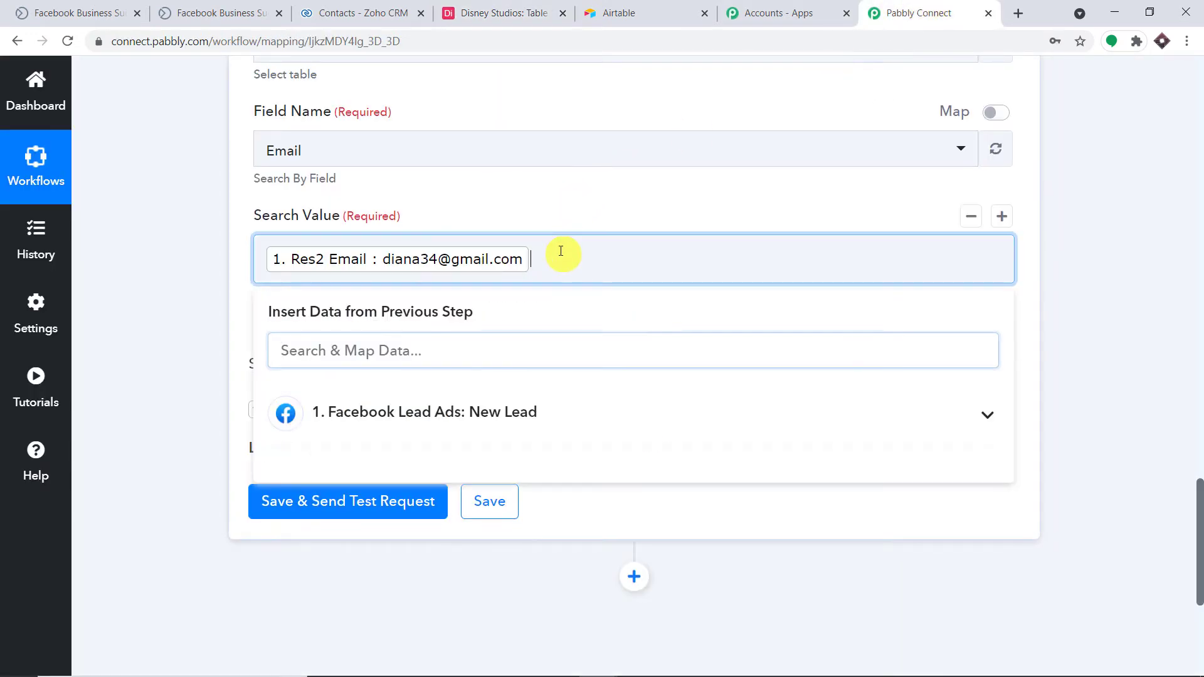
key("BackSpace")
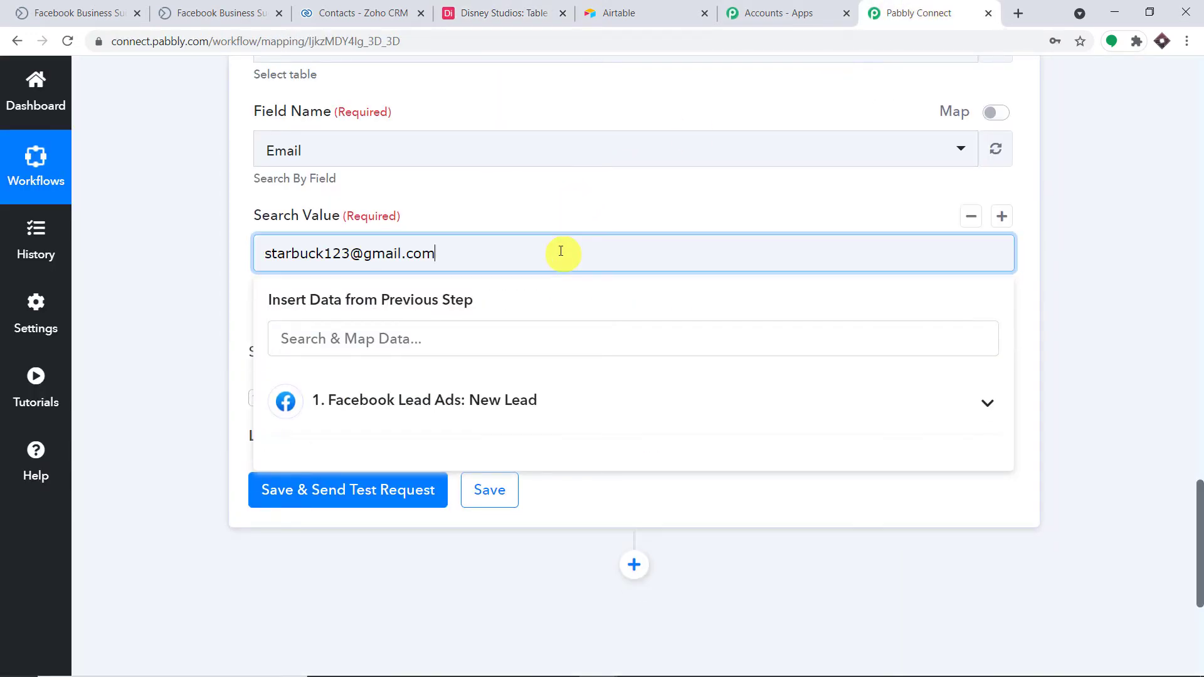
left_click(513, 208)
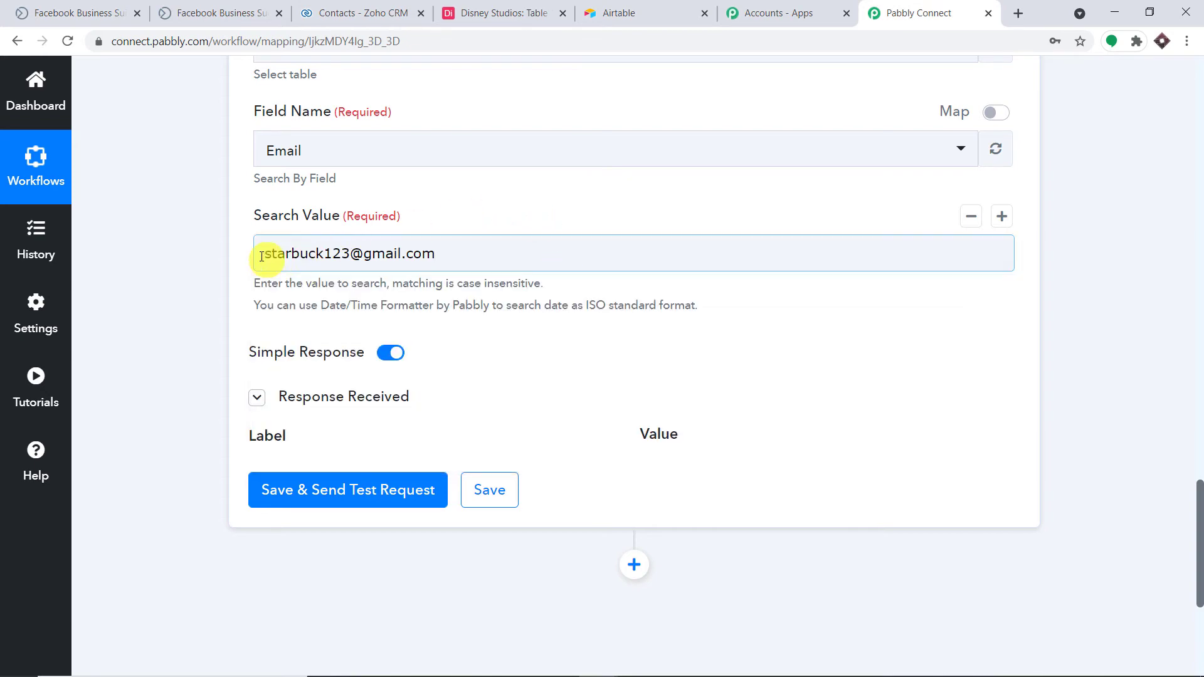
Save and send a test request, confirming the search returns the matching Airtable record.
left_click(495, 12)
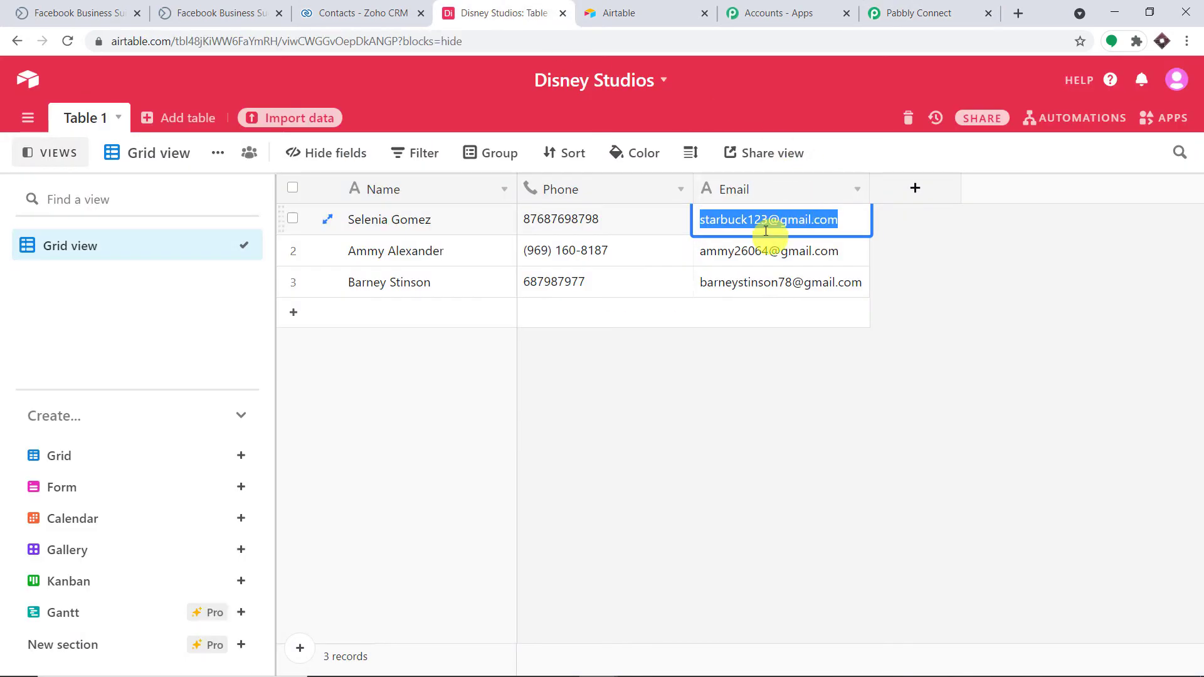
left_click(979, 11)
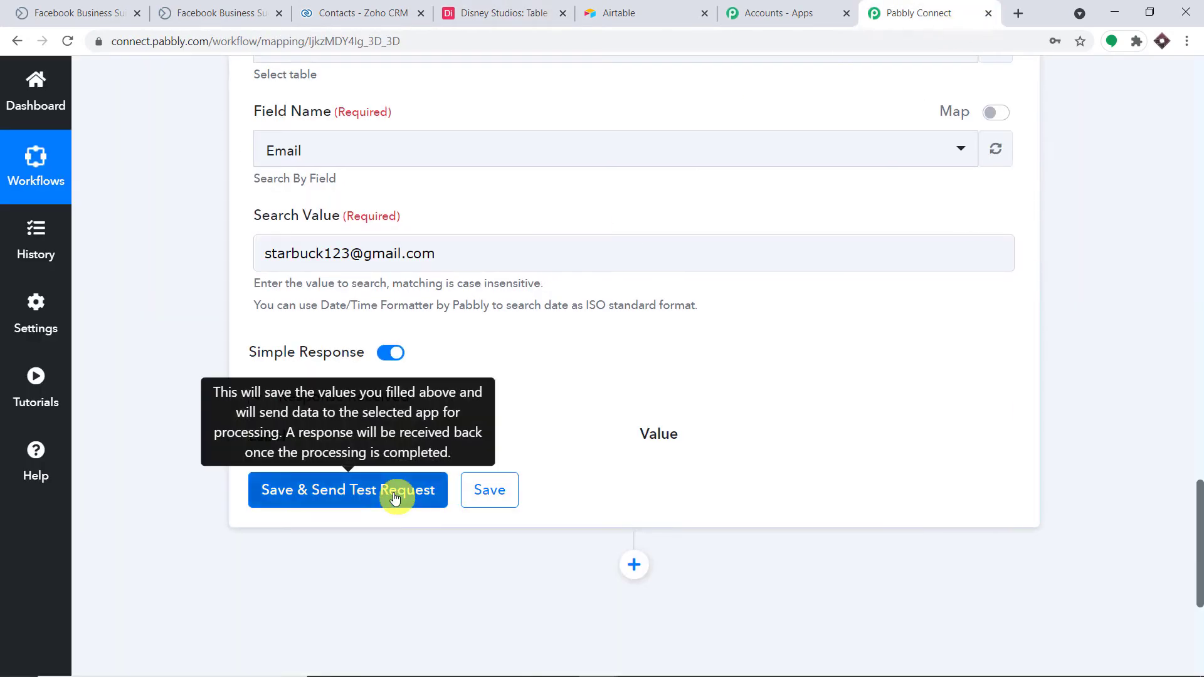
left_click(395, 498)
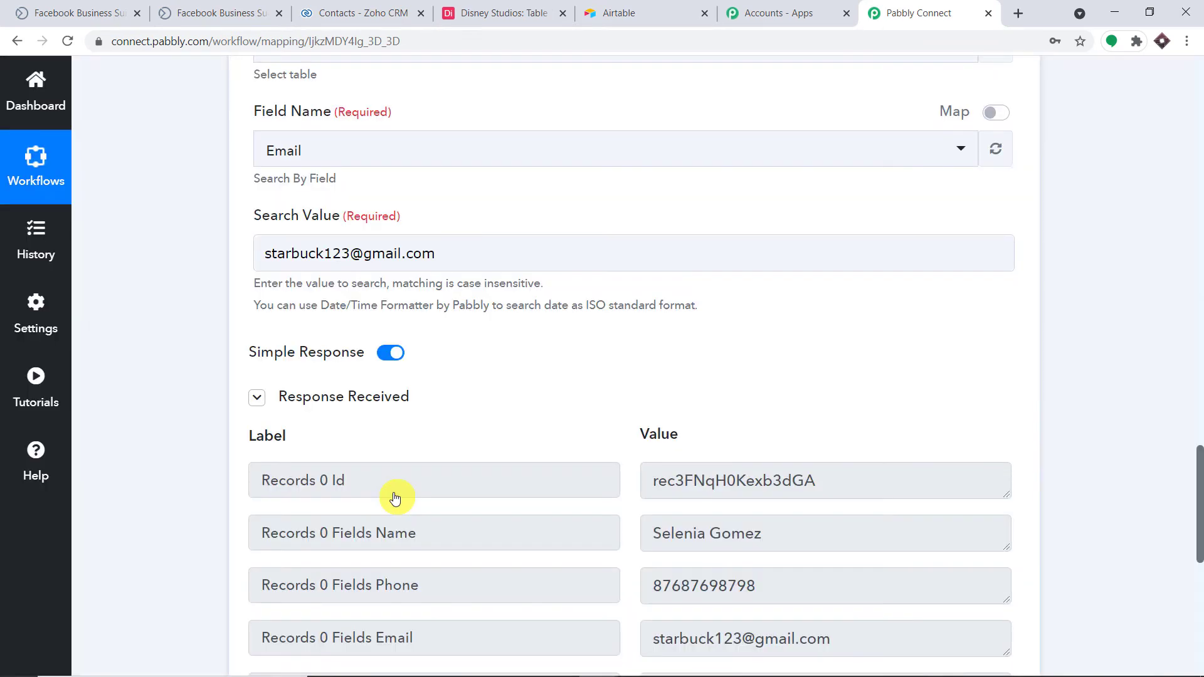
scroll(797, 448, "down", 1)
scroll(797, 448, "down", 2)
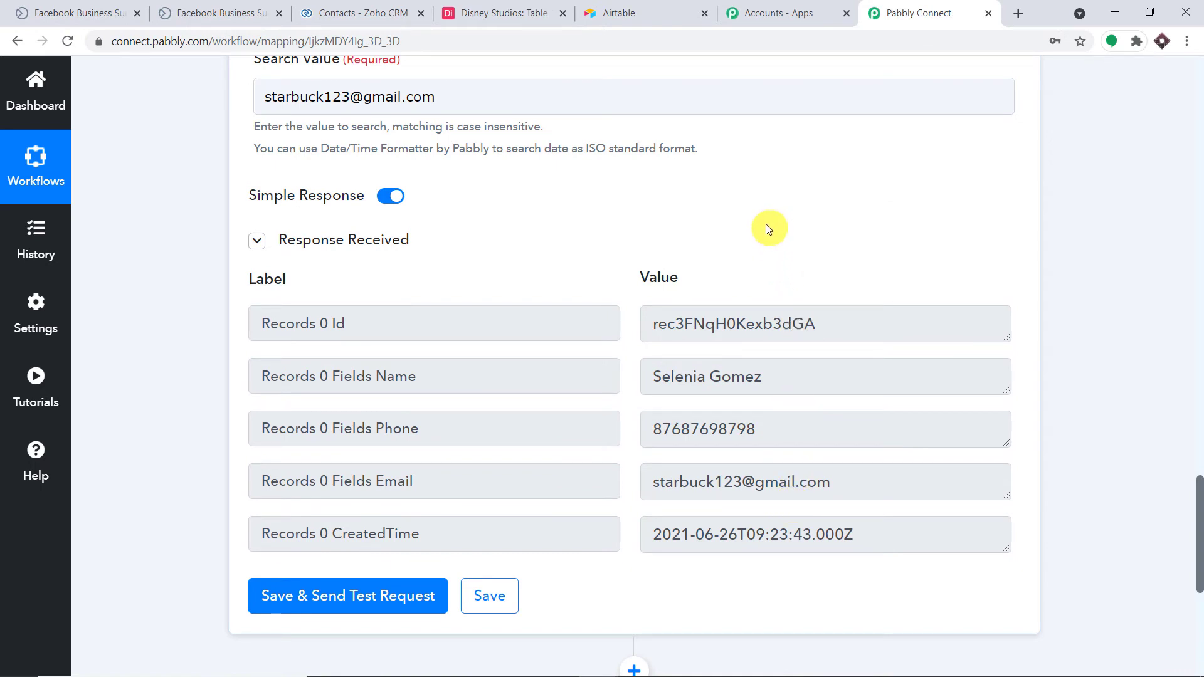
scroll(728, 236, "up", 6)
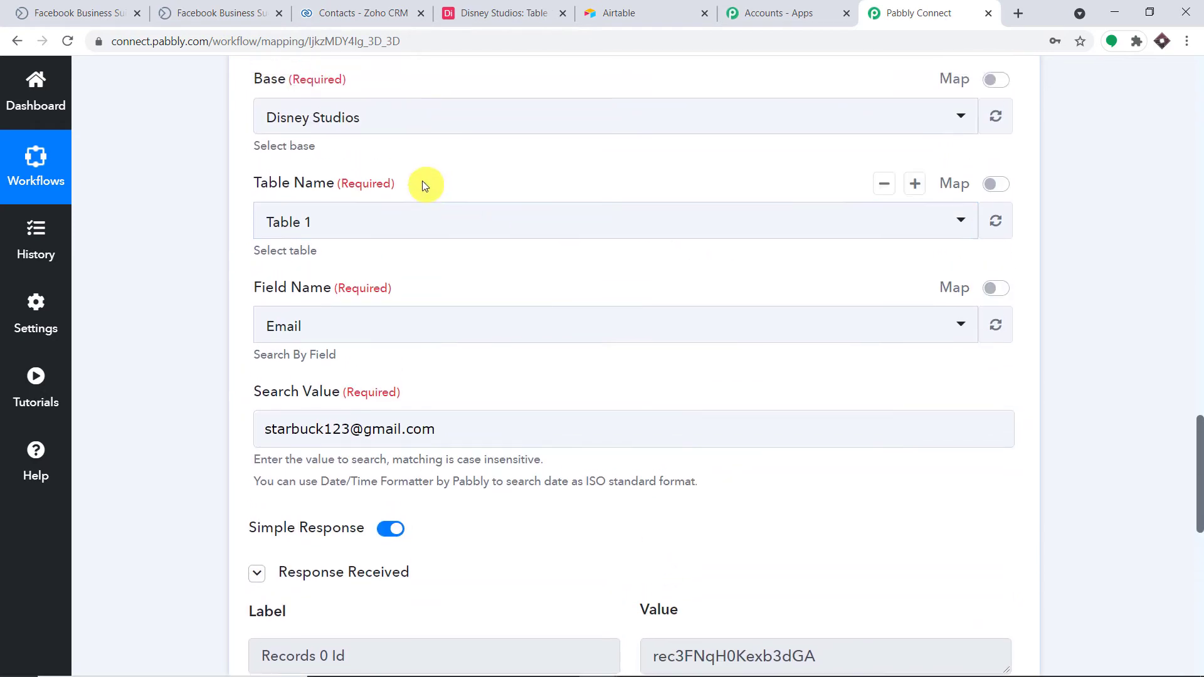
scroll(575, 255, "down", 4)
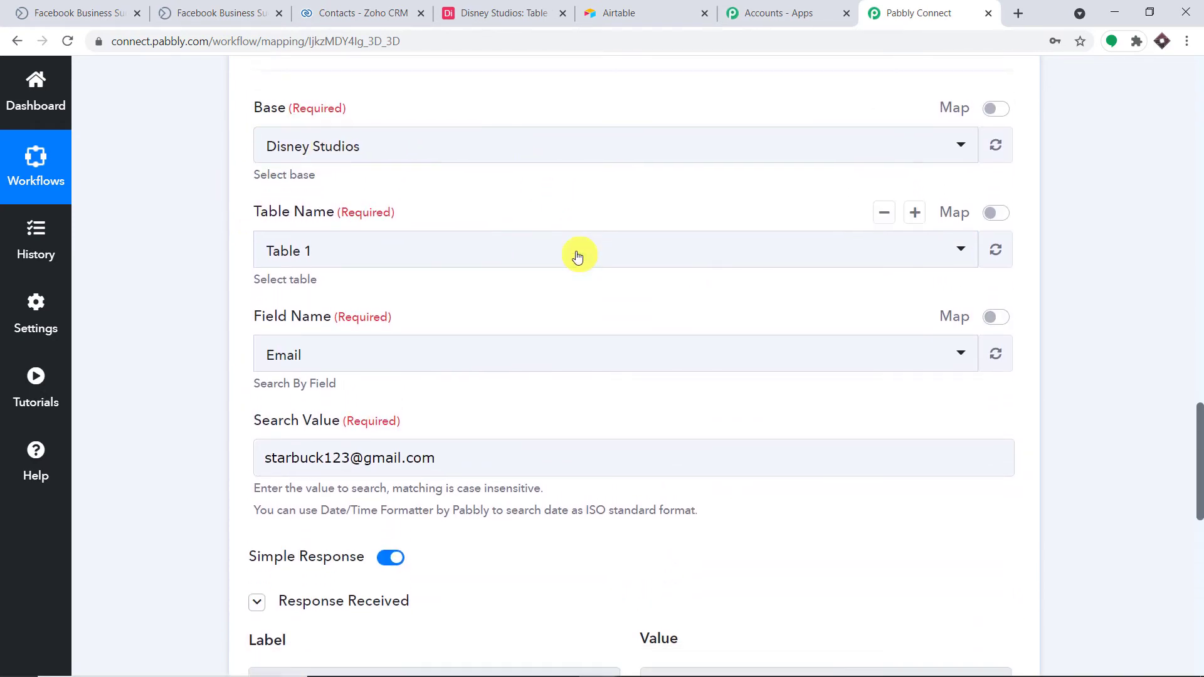
Clear the pasted email and map the lead's Res2 Email back into Search Value.
left_click(467, 256)
left_click_drag(467, 255, 178, 251)
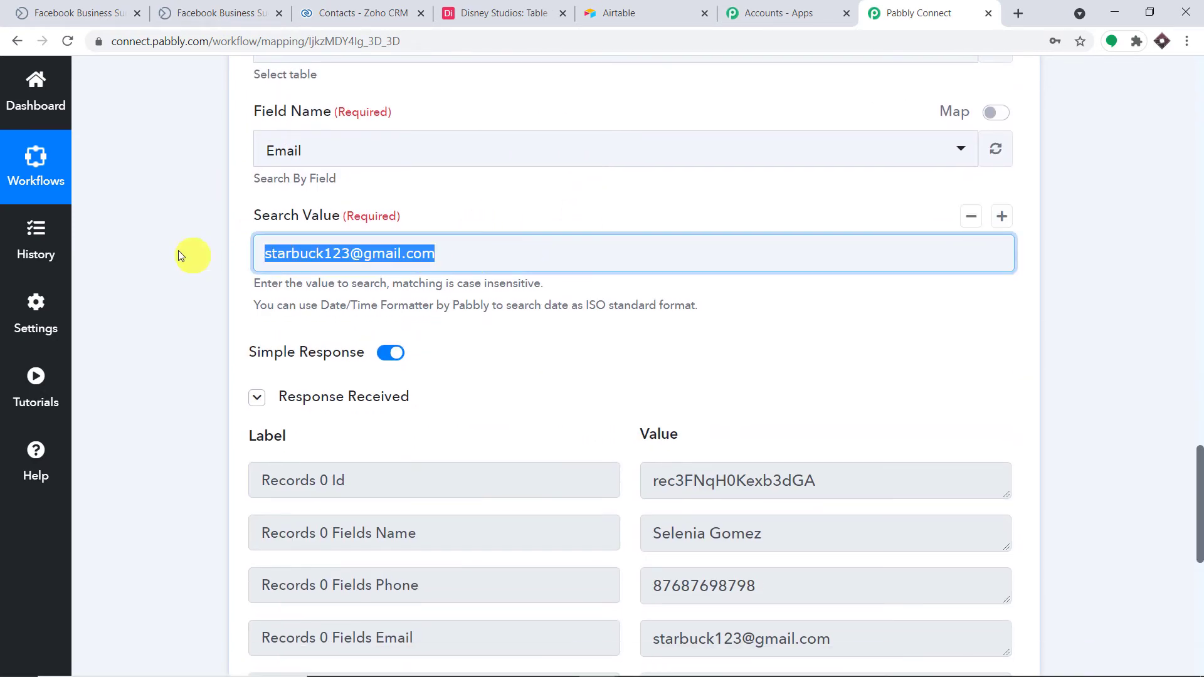
key("BackSpace")
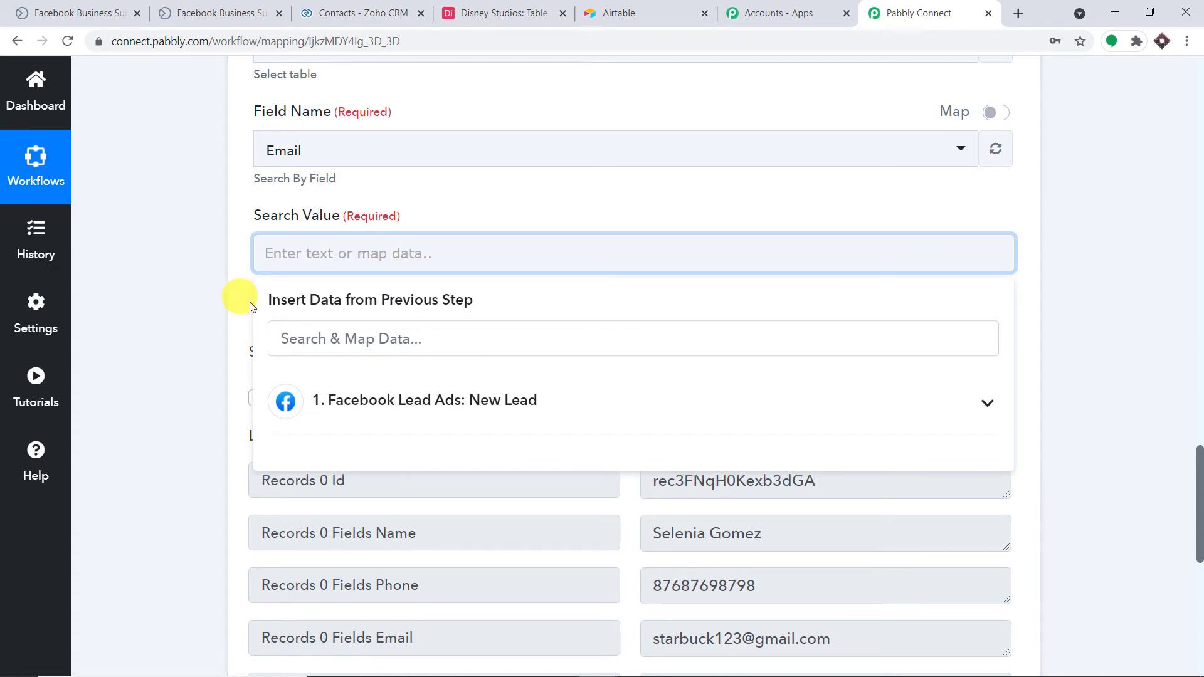
left_click(351, 407)
scroll(520, 471, "down", 2)
scroll(524, 502, "down", 2)
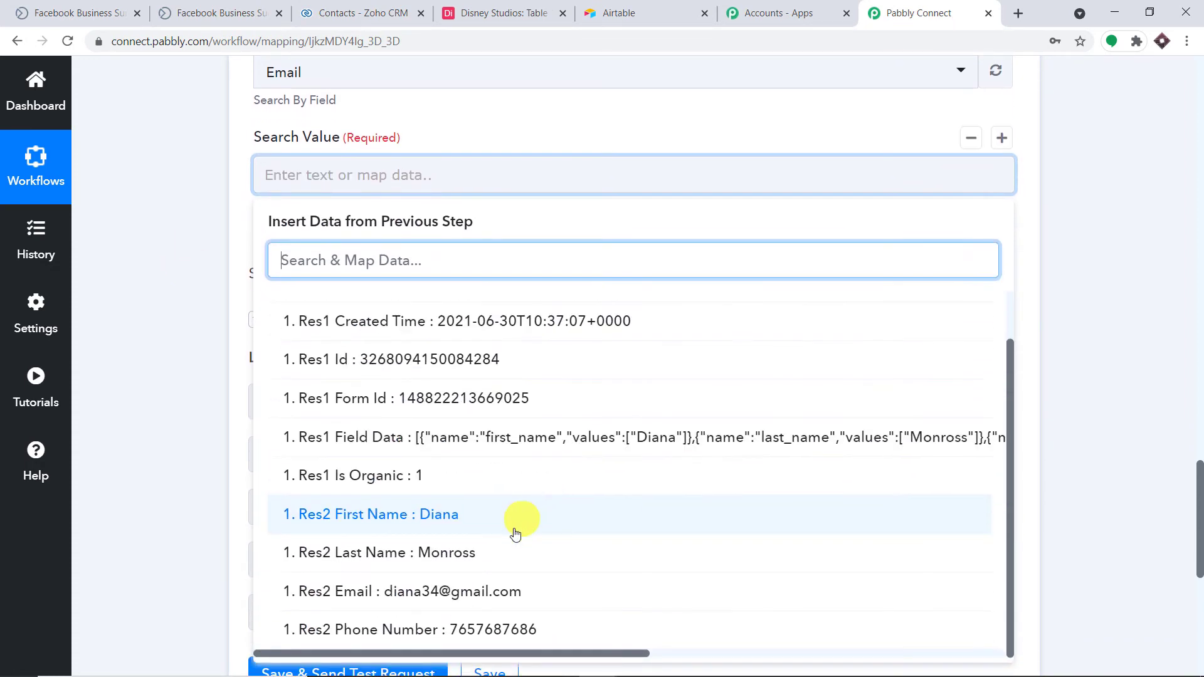
left_click(486, 593)
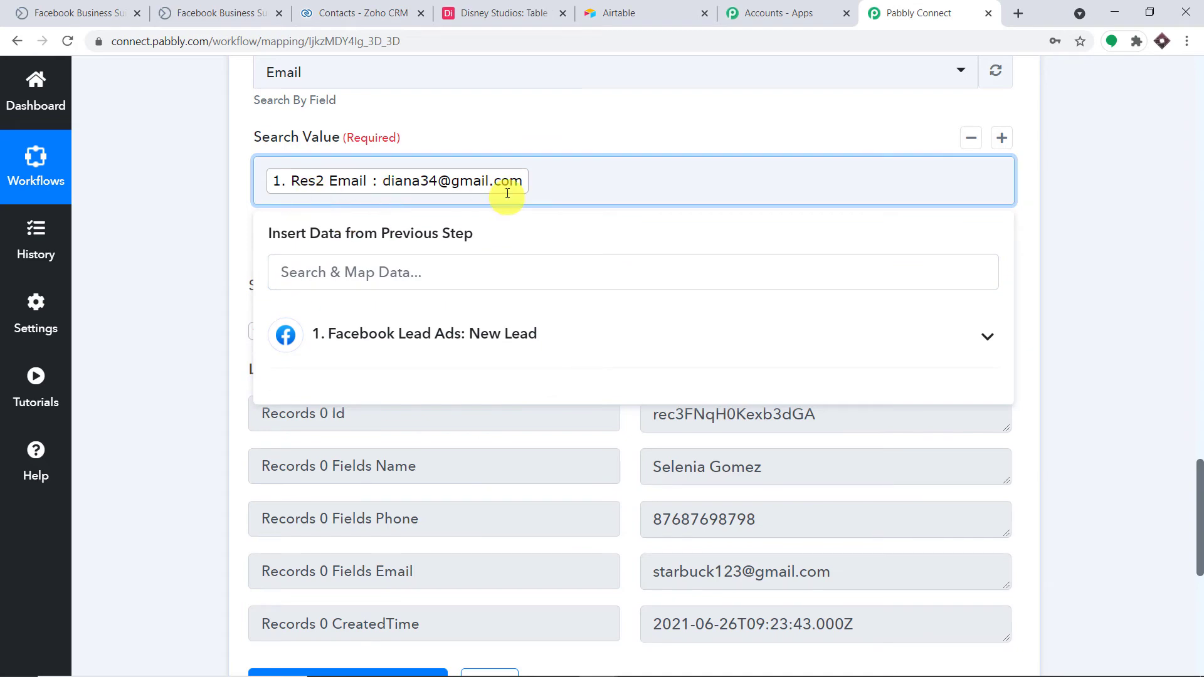
Save the Airtable search step and send a test request.
left_click(1140, 199)
scroll(502, 377, "down", 5)
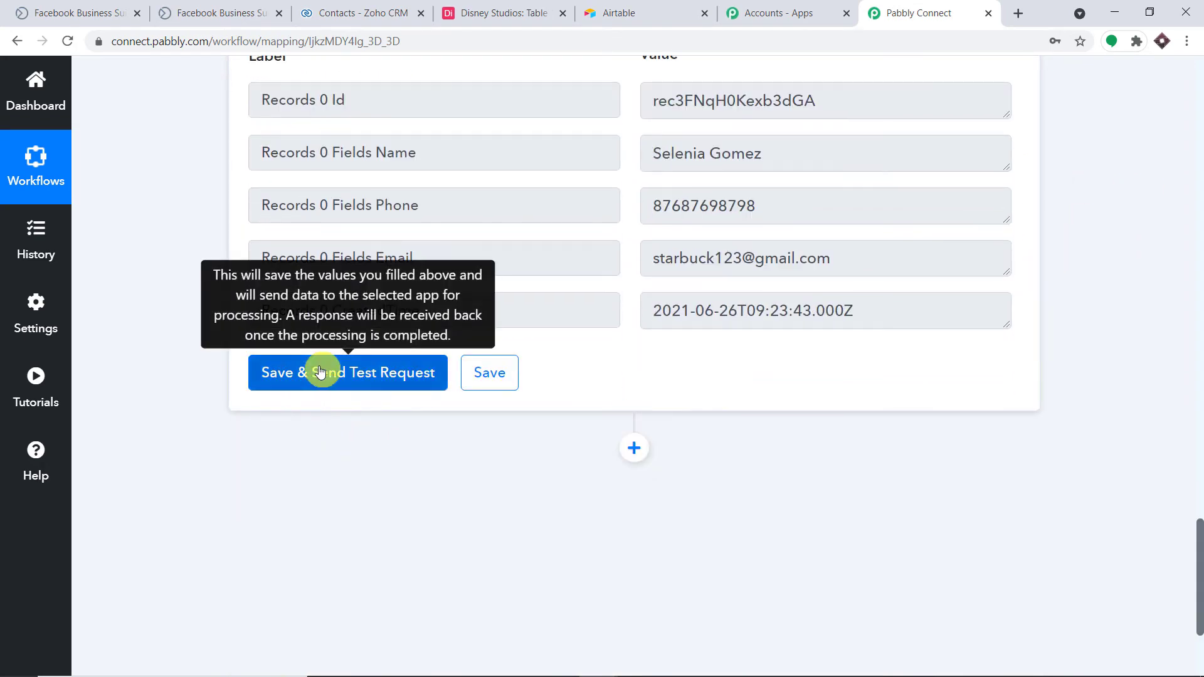
left_click(321, 371)
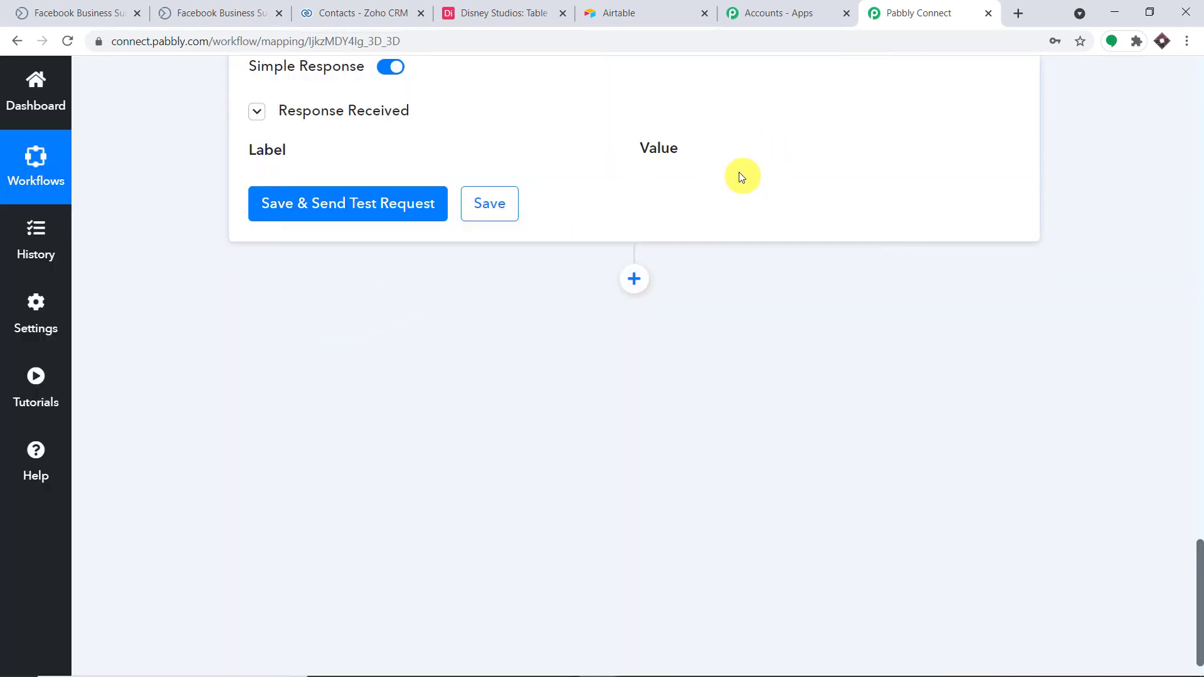
Add a new Airtable step (searched 'airt') with the Create Record action event.
left_click(634, 279)
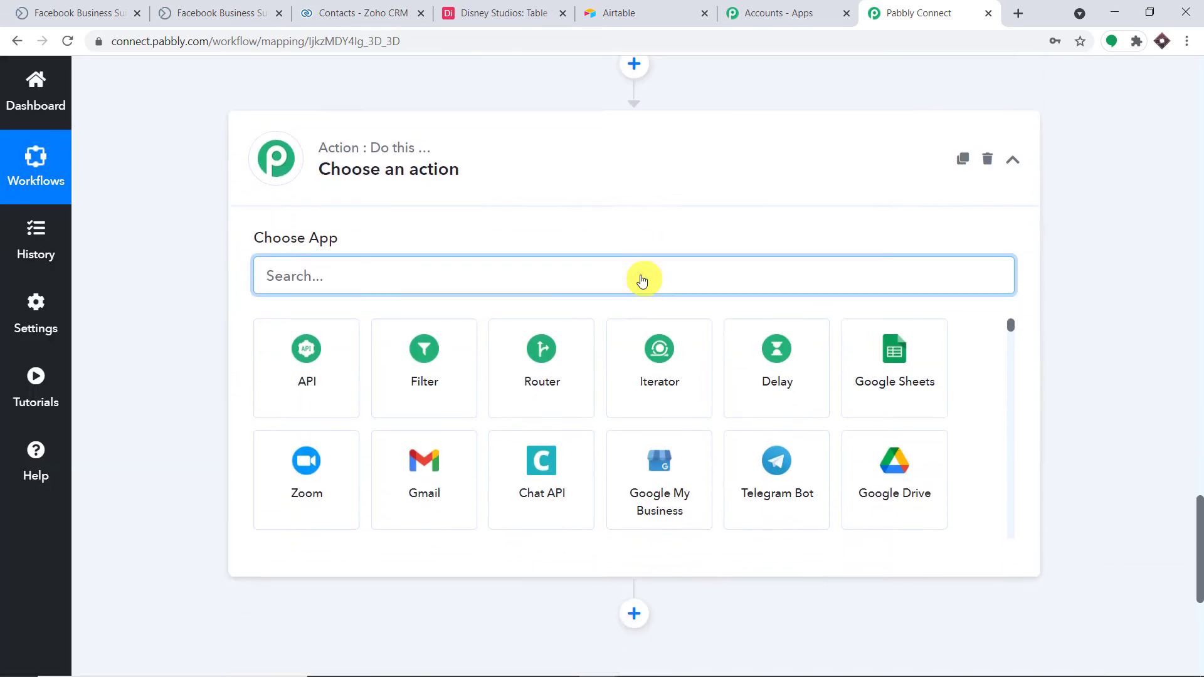
type("a")
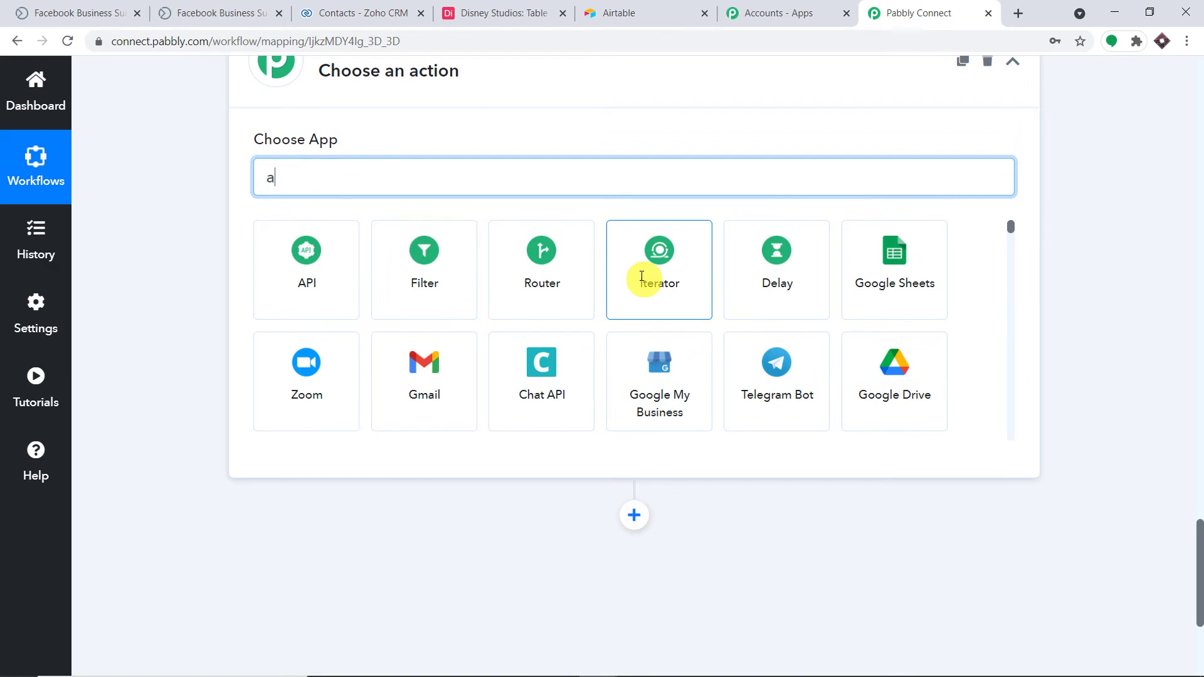
type("irt")
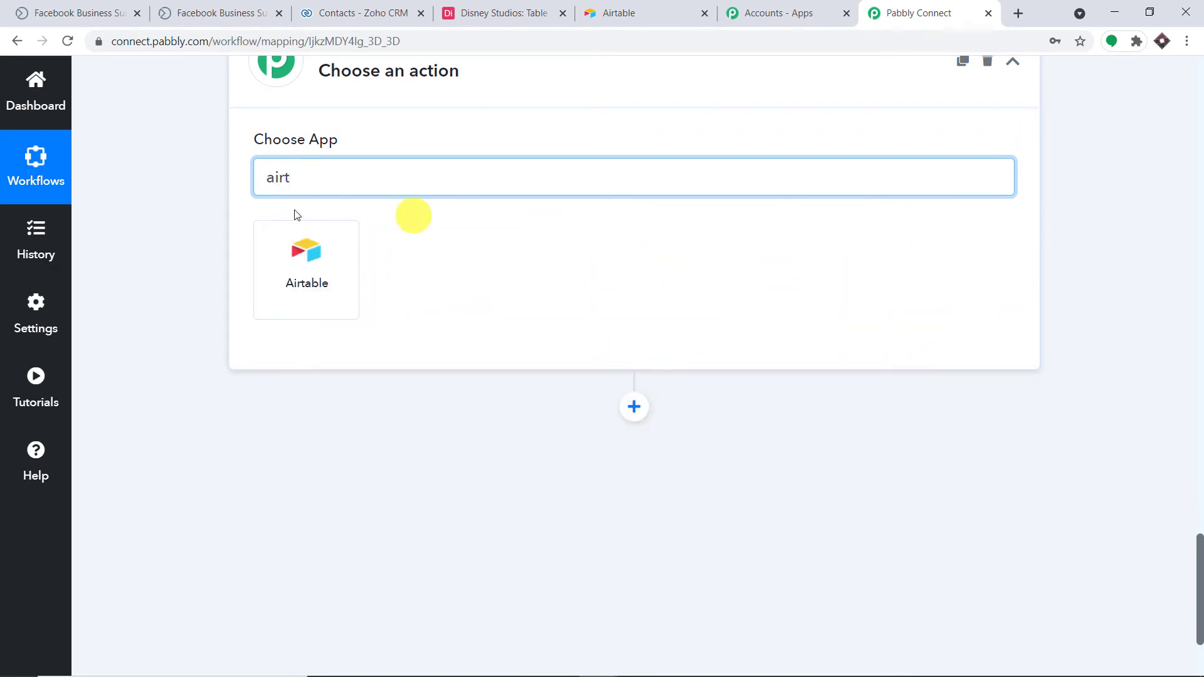
left_click(300, 262)
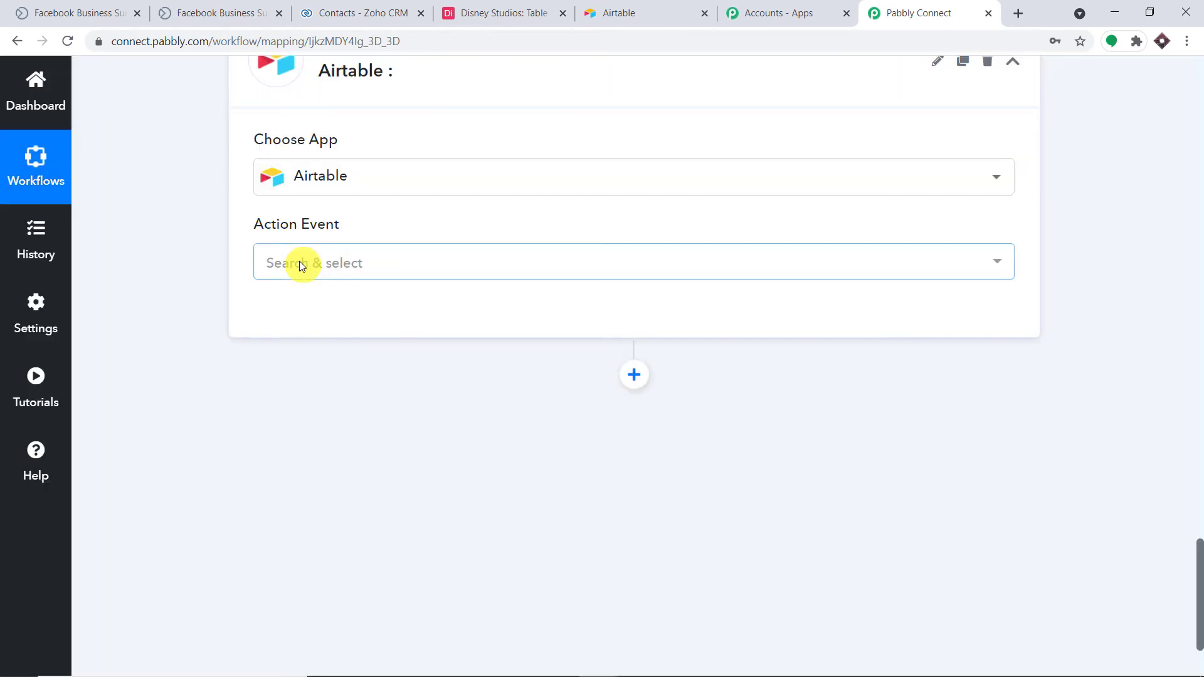
left_click(300, 264)
left_click(351, 352)
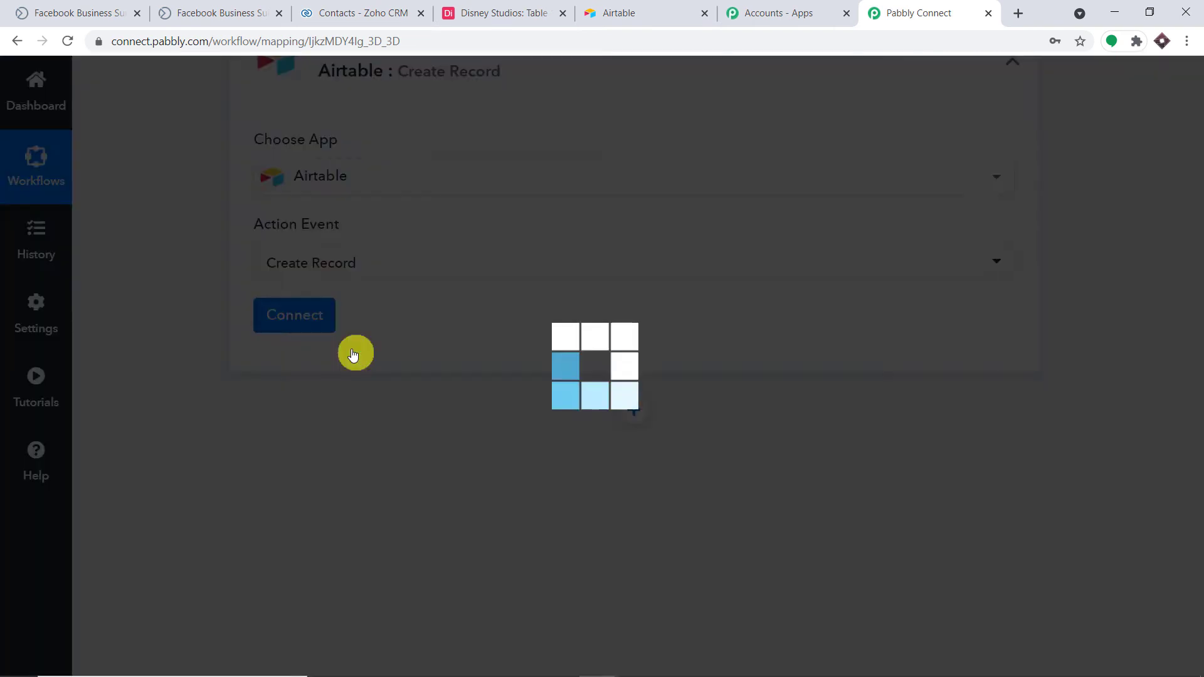
left_click(320, 321)
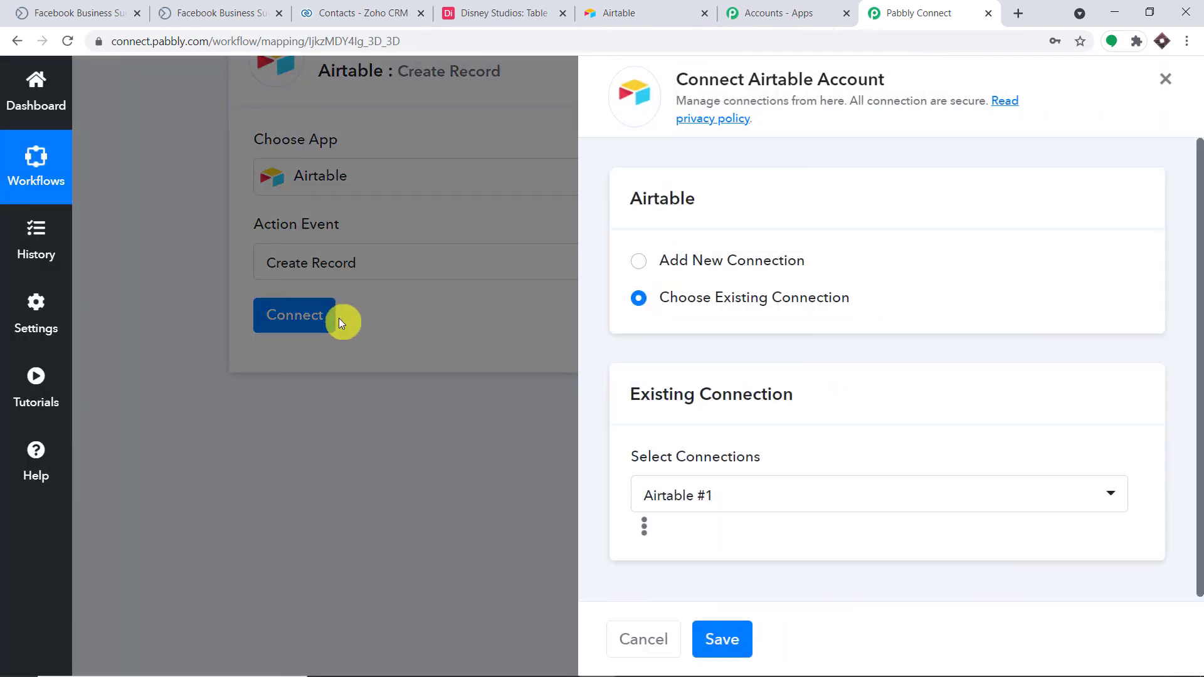
Connect the Create Record step to the existing Airtable #37 connection and save.
left_click(684, 260)
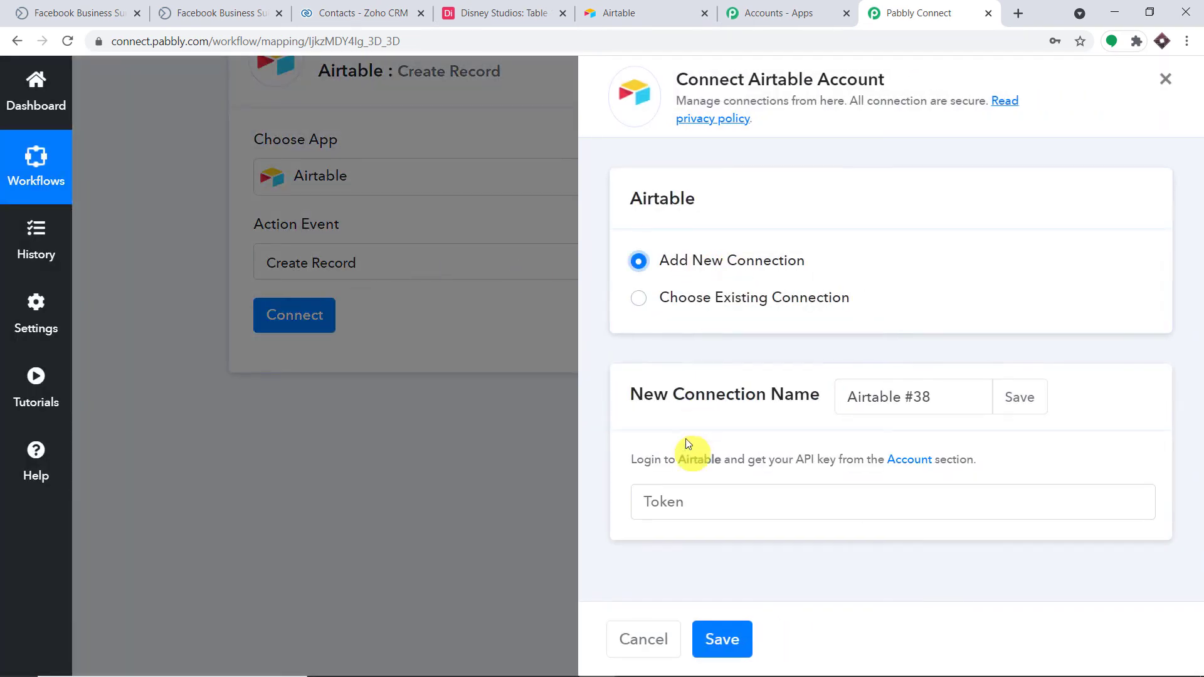
left_click(677, 296)
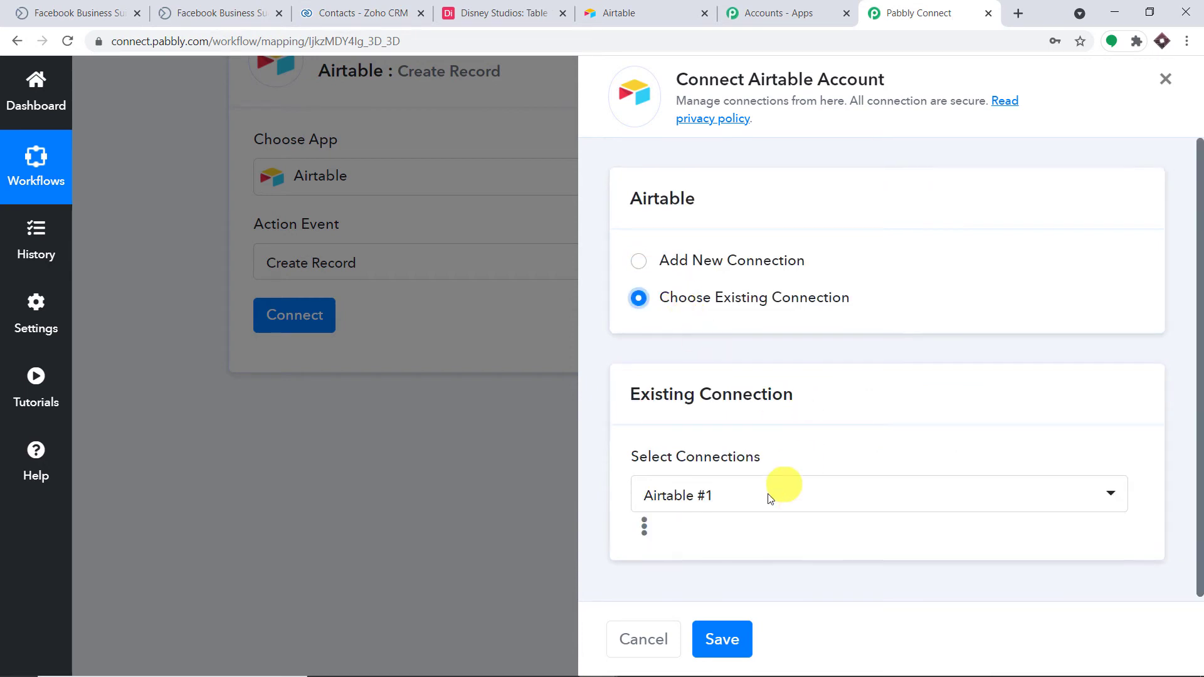
left_click(775, 493)
scroll(978, 382, "down", 20)
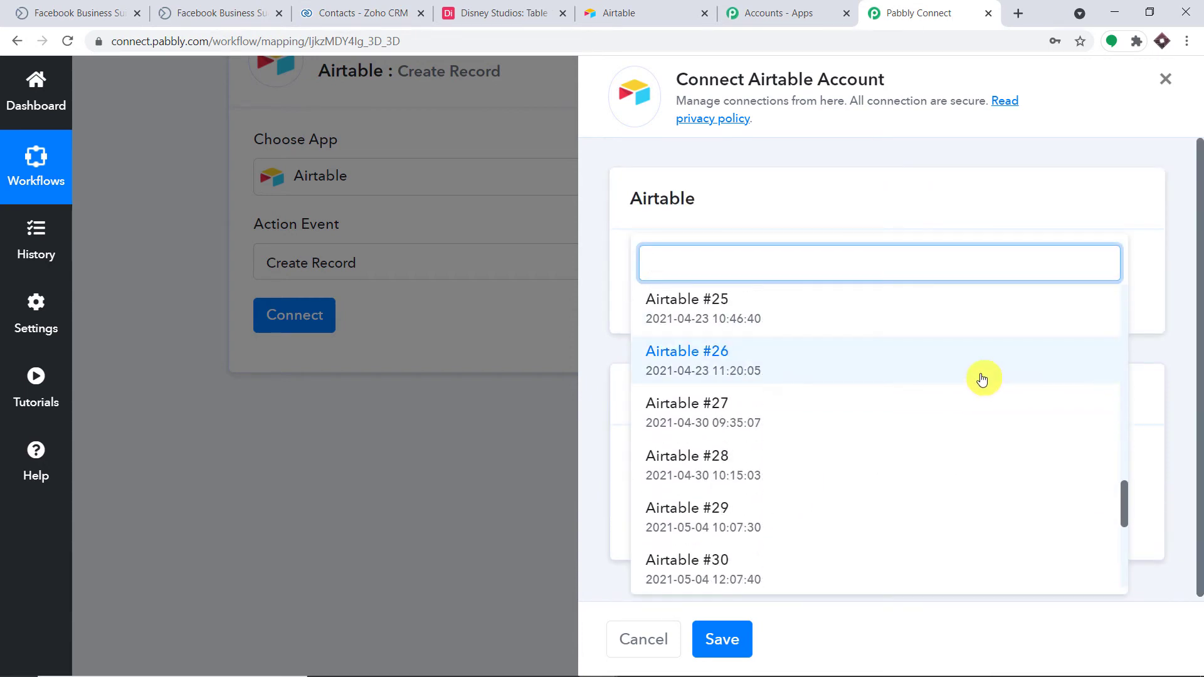
scroll(980, 385, "down", 1)
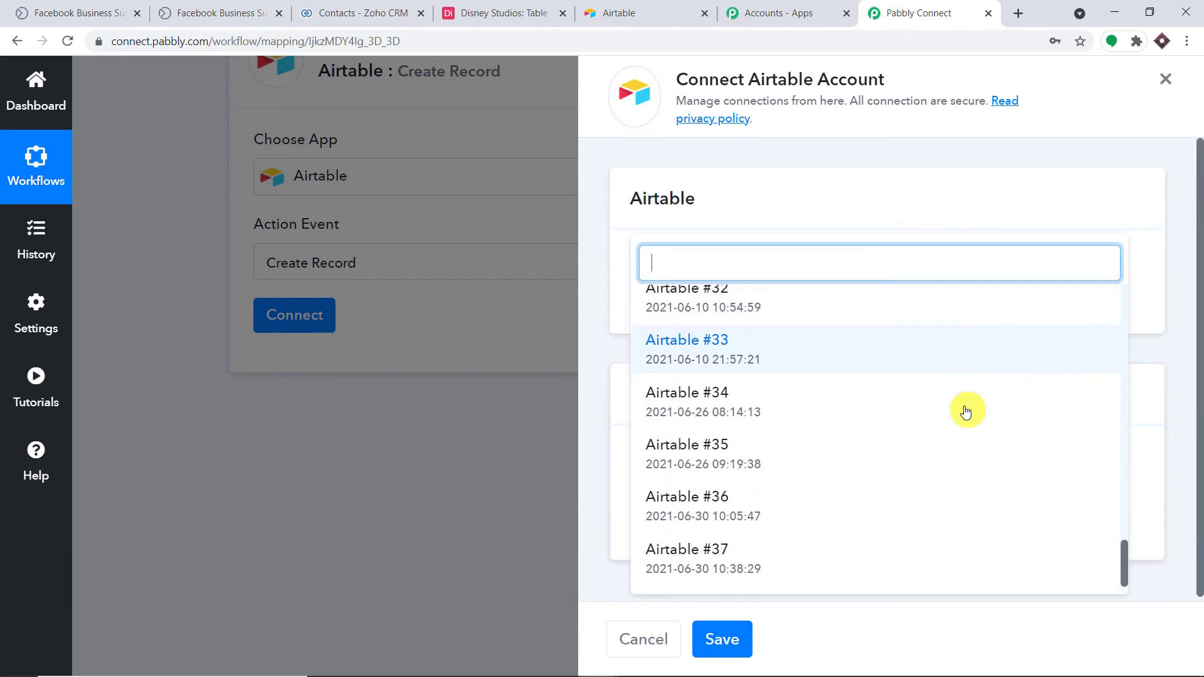
left_click(769, 568)
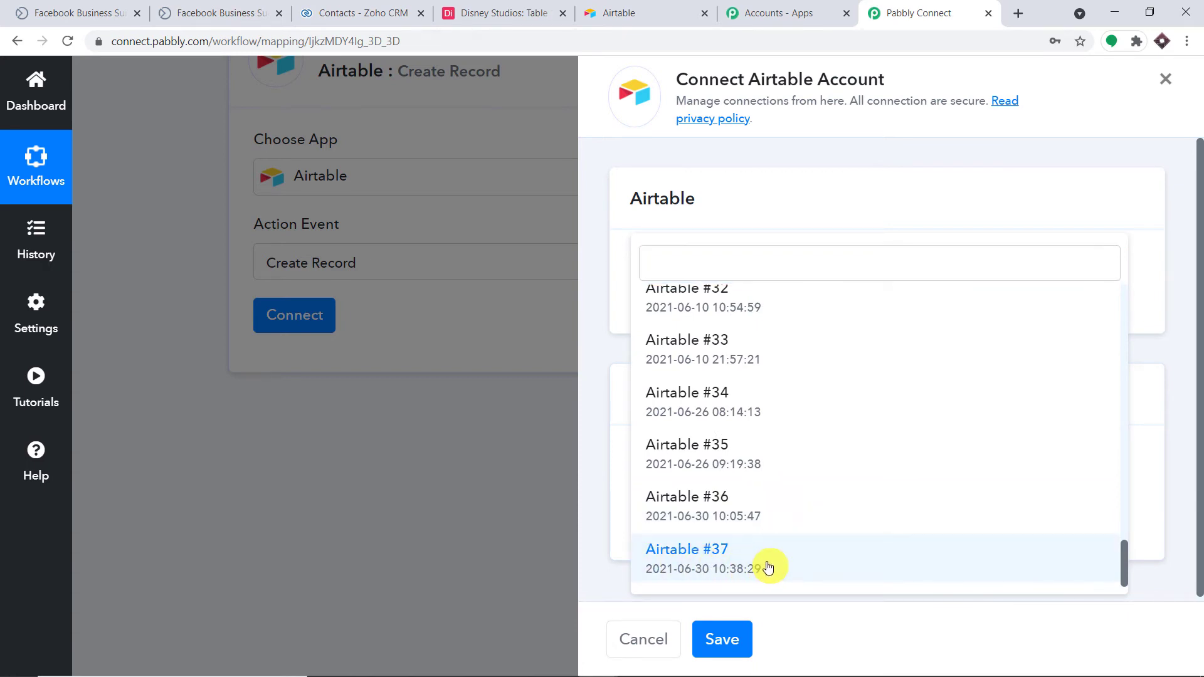
left_click(769, 568)
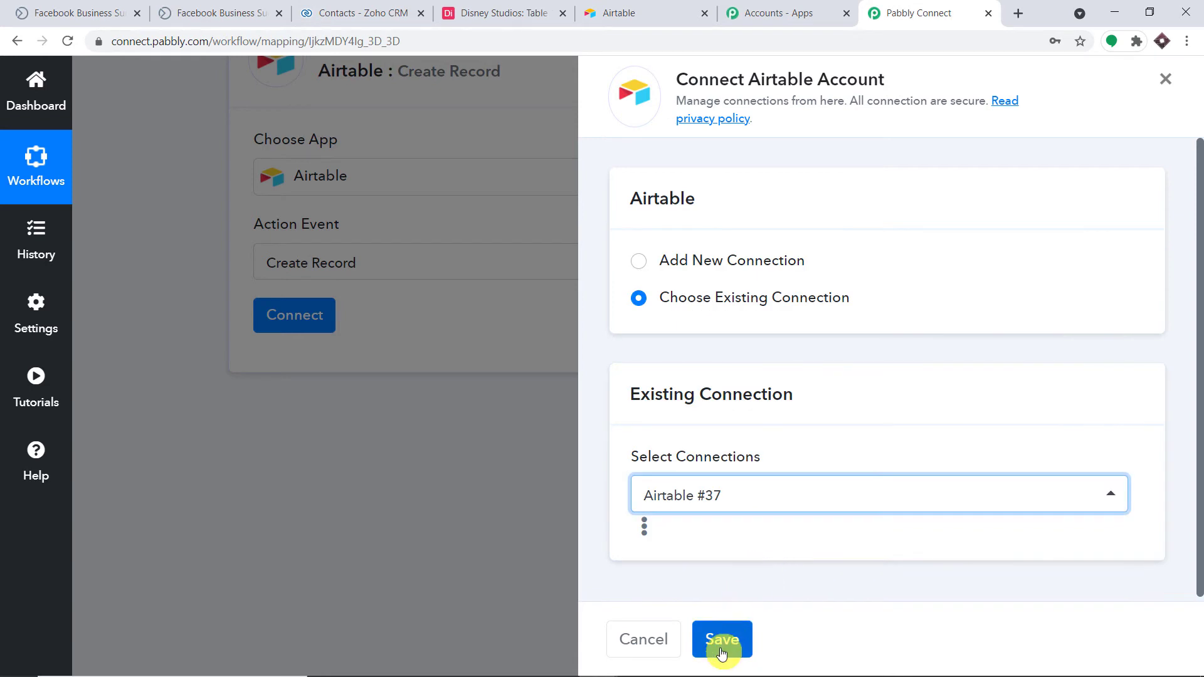
left_click(721, 649)
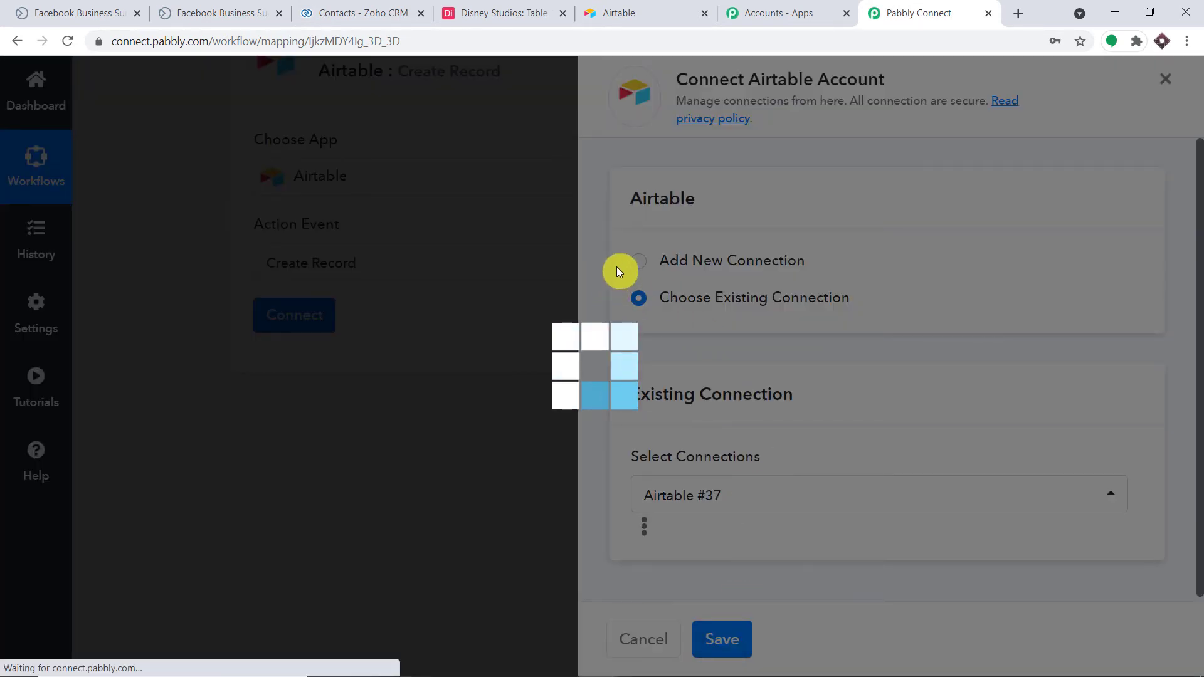
scroll(618, 271, "down", 5)
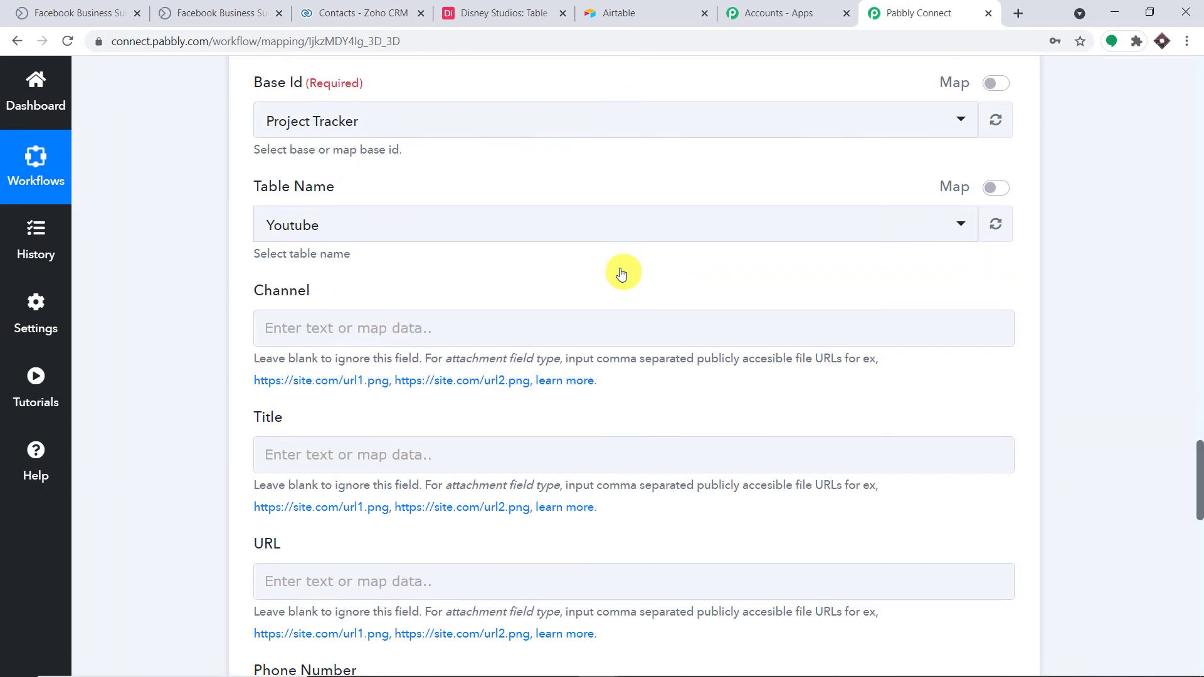
scroll(294, 125, "up", 1)
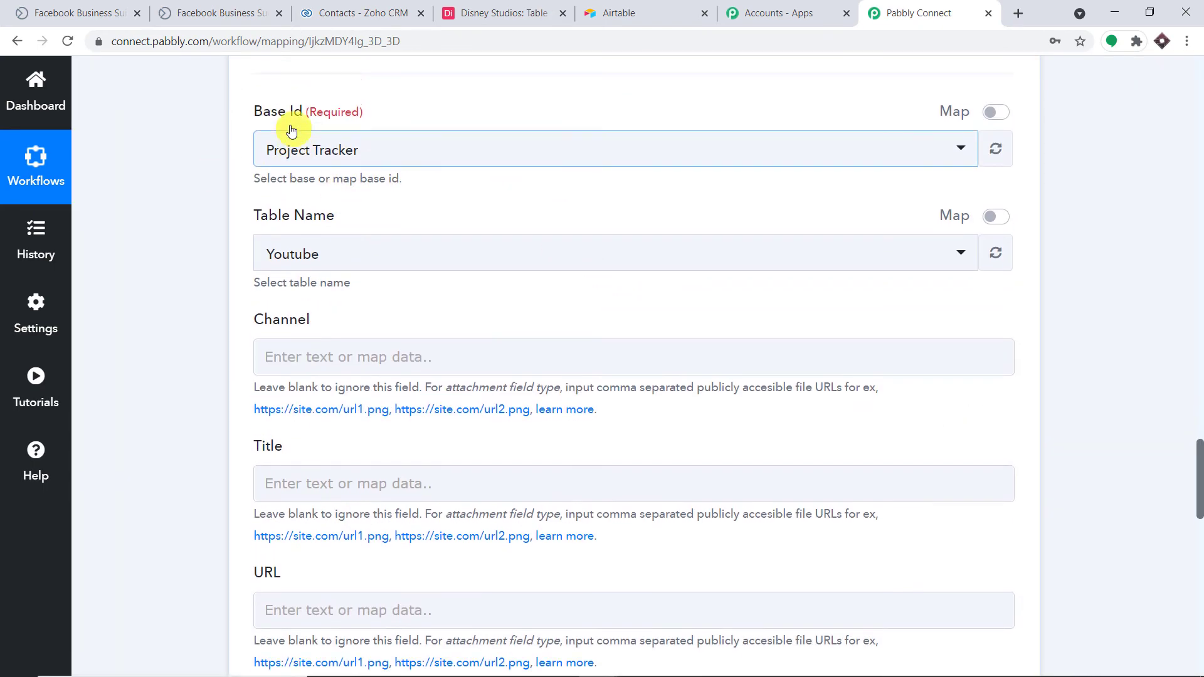
Set the Base Id to Disney Studios and the Table Name to Table 1.
left_click(322, 204)
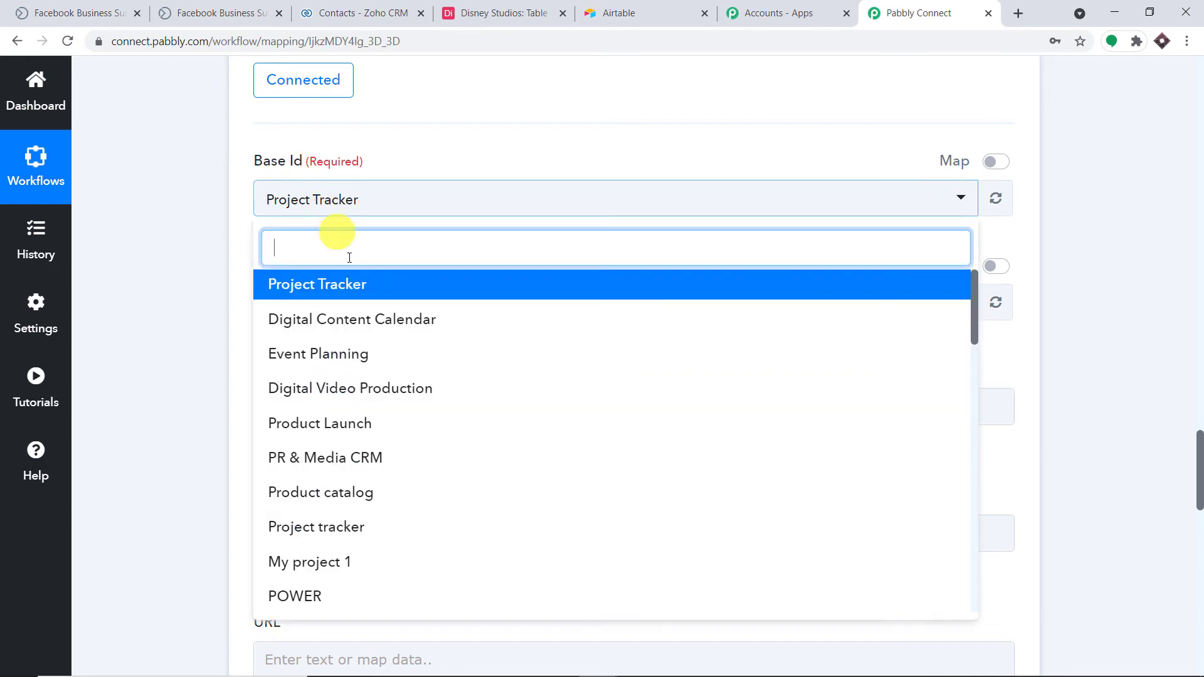
scroll(421, 409, "down", 4)
scroll(421, 408, "down", 15)
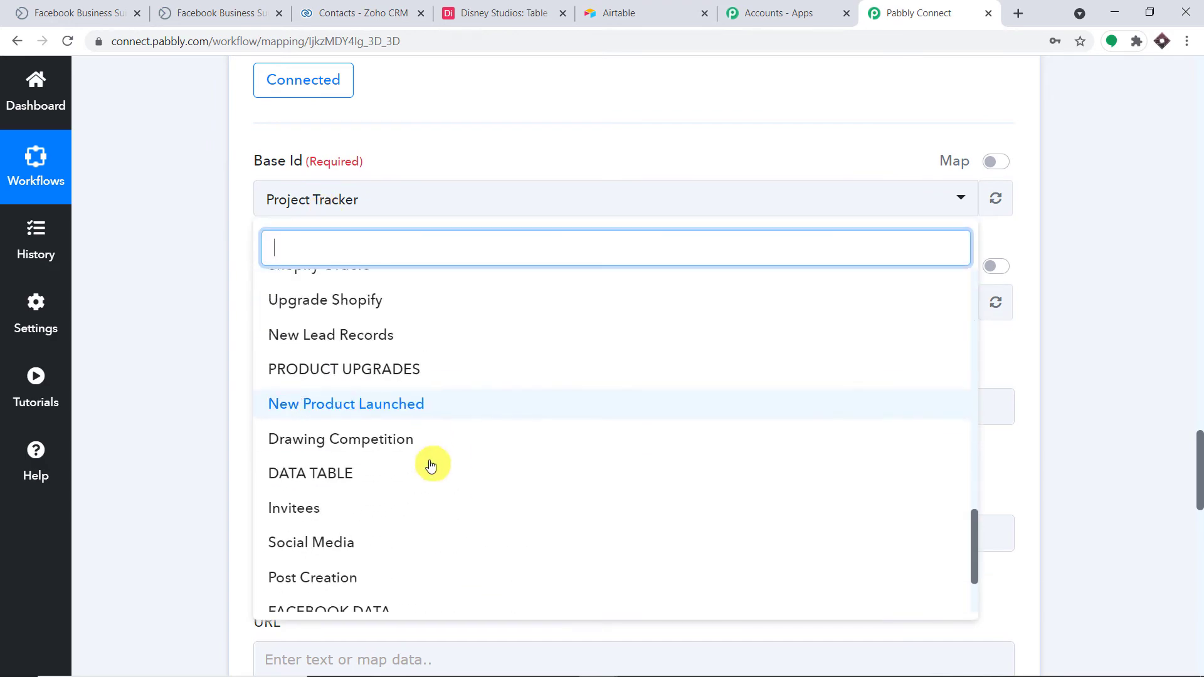
scroll(433, 468, "down", 1)
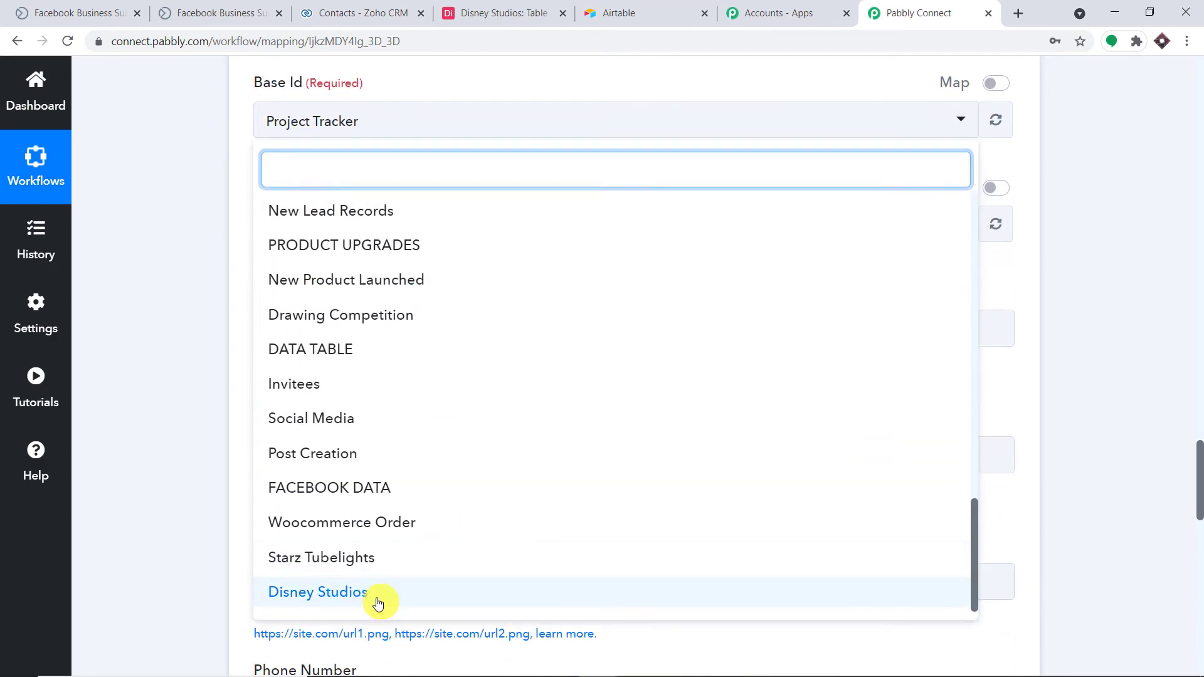
left_click(378, 603)
left_click(520, 7)
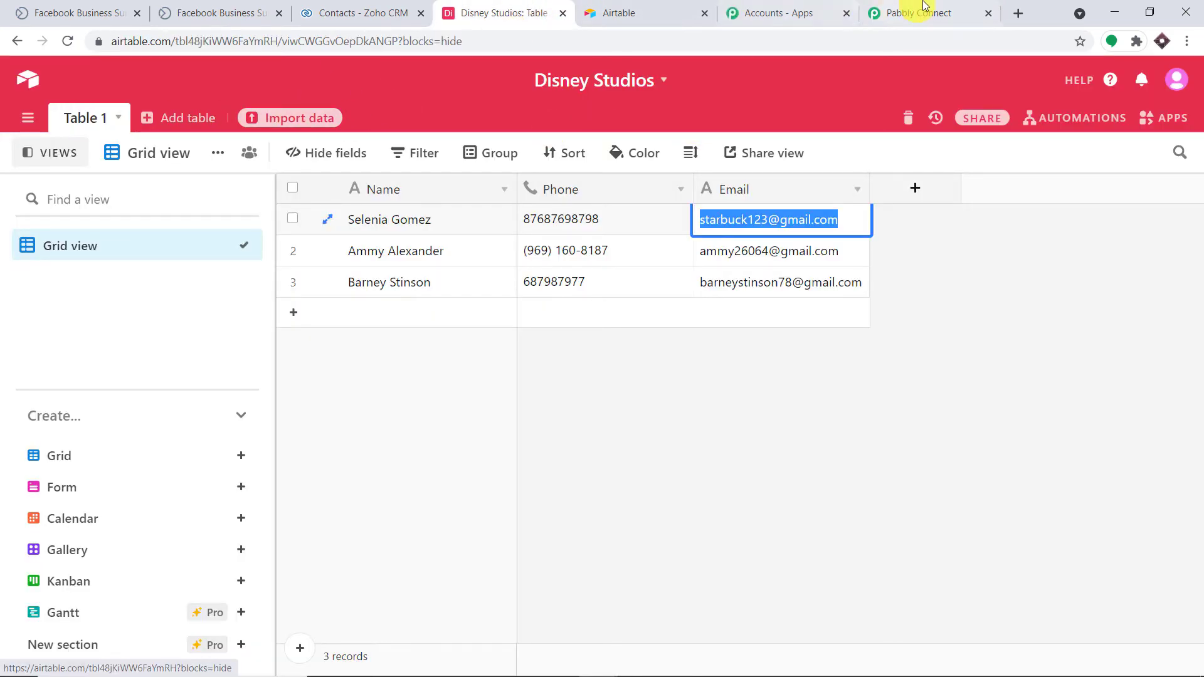
left_click(902, 12)
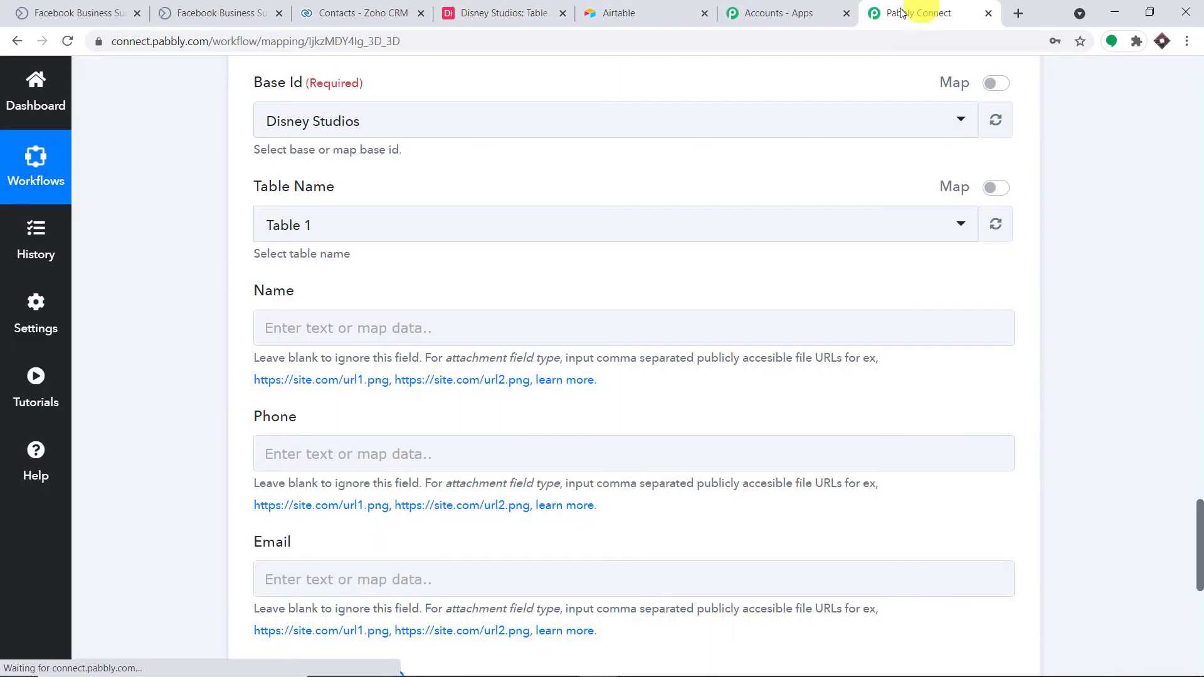
left_click(415, 234)
left_click(507, 186)
scroll(503, 188, "down", 3)
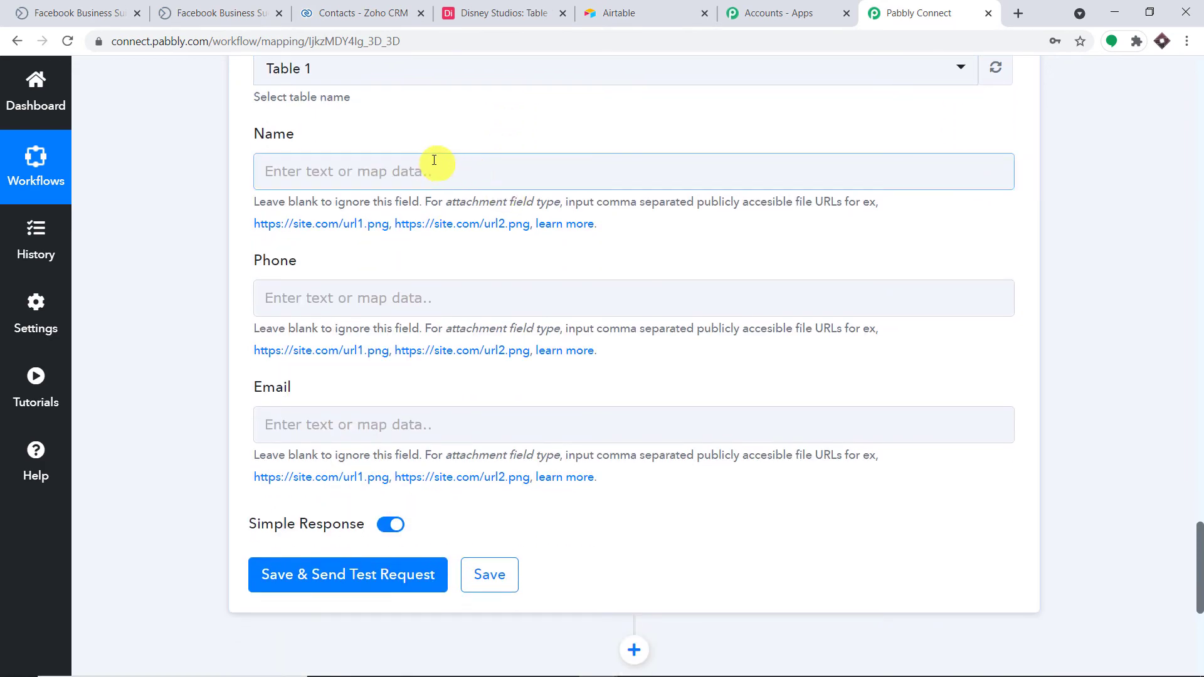
Map the lead's first and last name into the record's Name field.
left_click(418, 174)
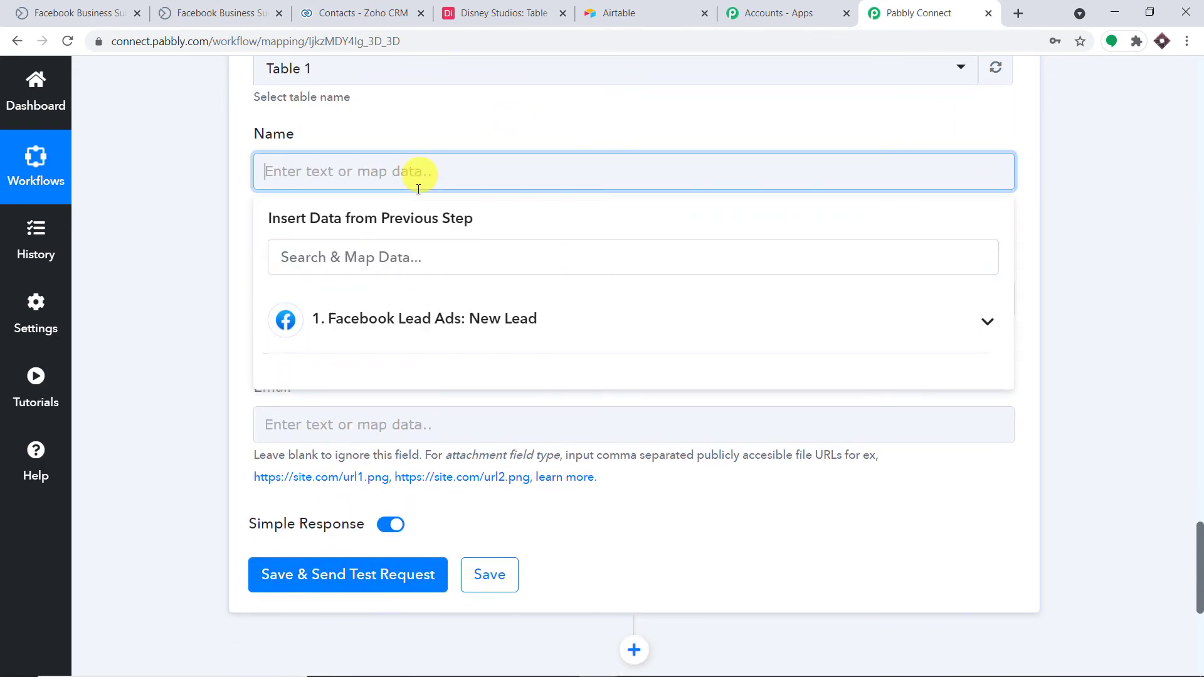
left_click(416, 317)
scroll(527, 401, "down", 1)
left_click(472, 513)
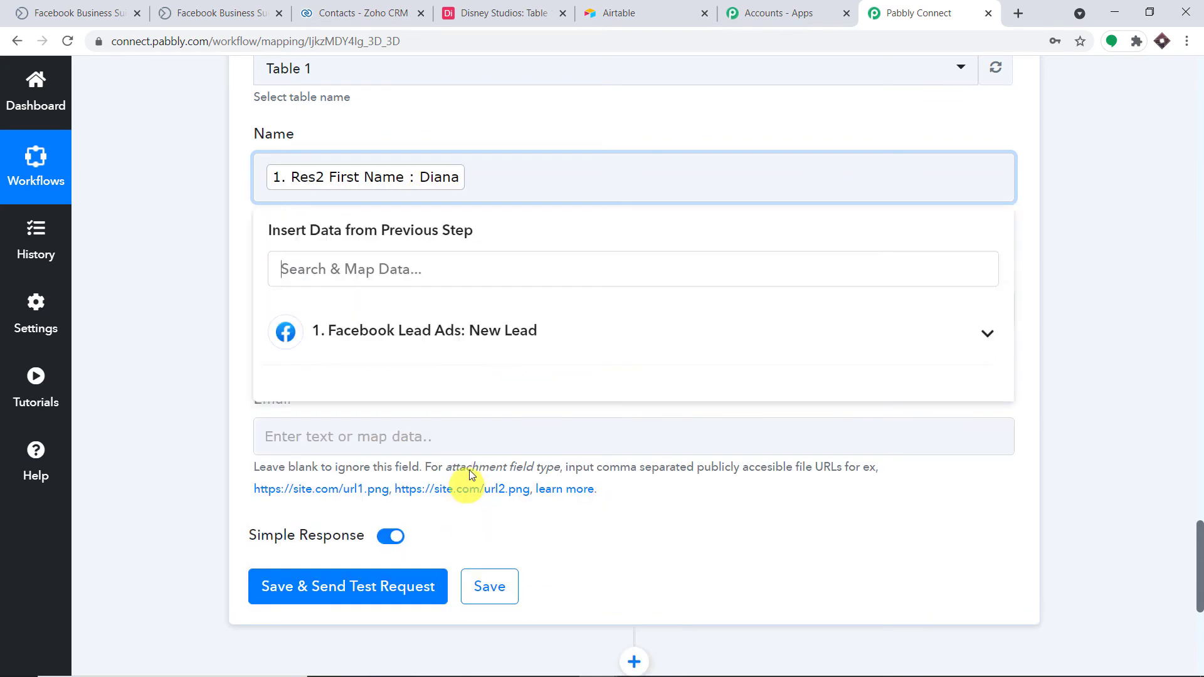
left_click(541, 355)
left_click(489, 618)
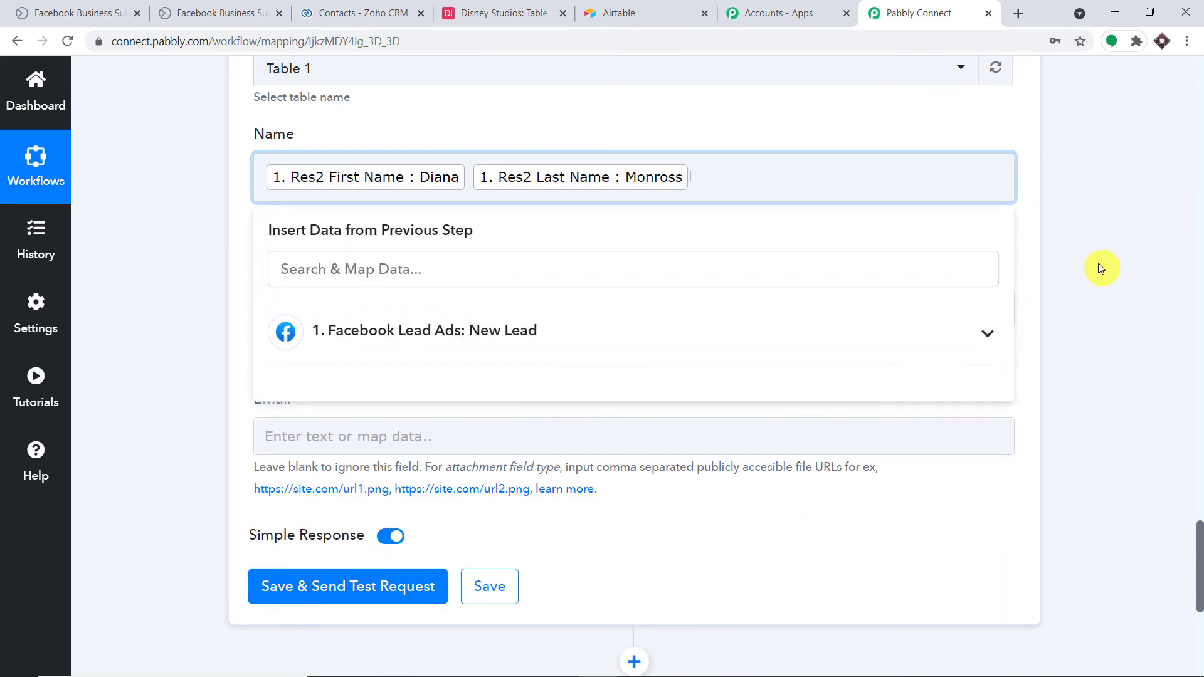
left_click(1098, 269)
scroll(667, 247, "down", 1)
Map the lead's phone number into Phone and Res2 Email into Email.
left_click(473, 234)
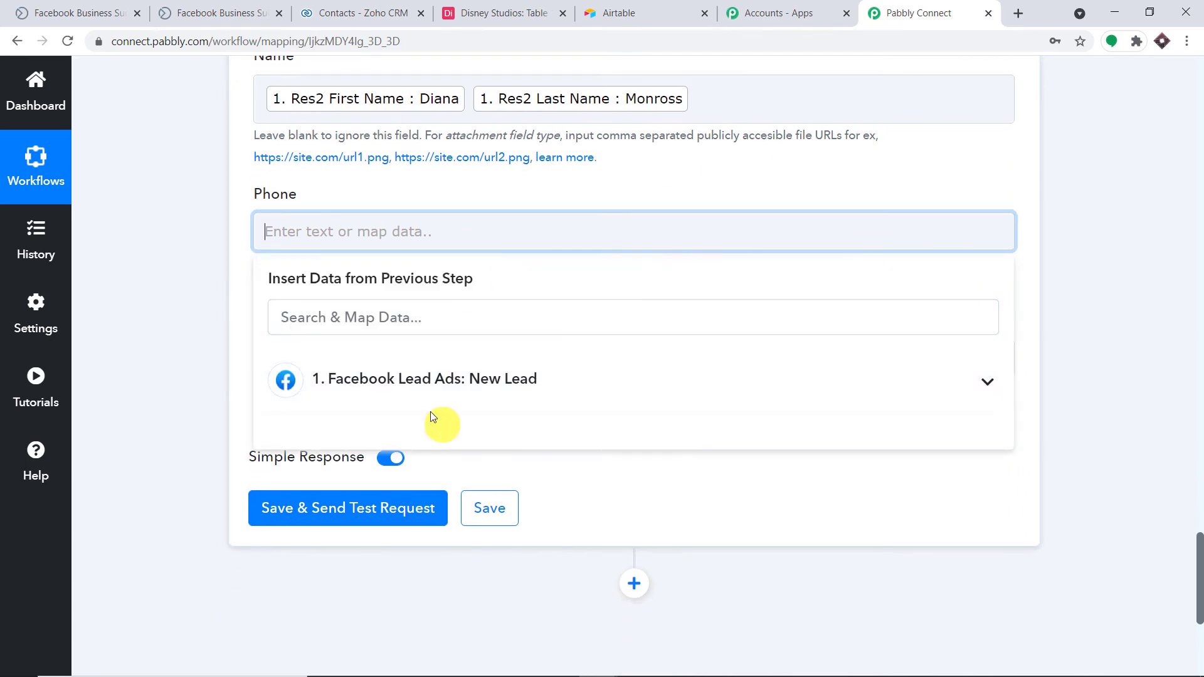
left_click(433, 384)
scroll(546, 511, "down", 3)
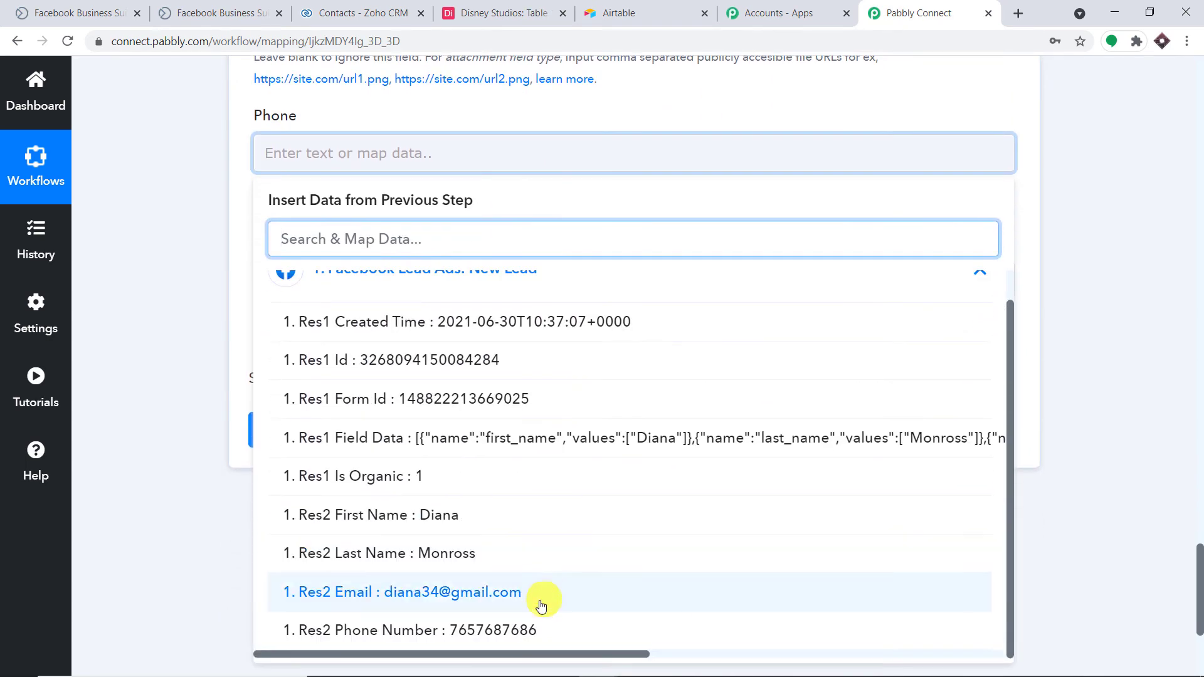
left_click(537, 630)
left_click(1165, 227)
left_click(448, 293)
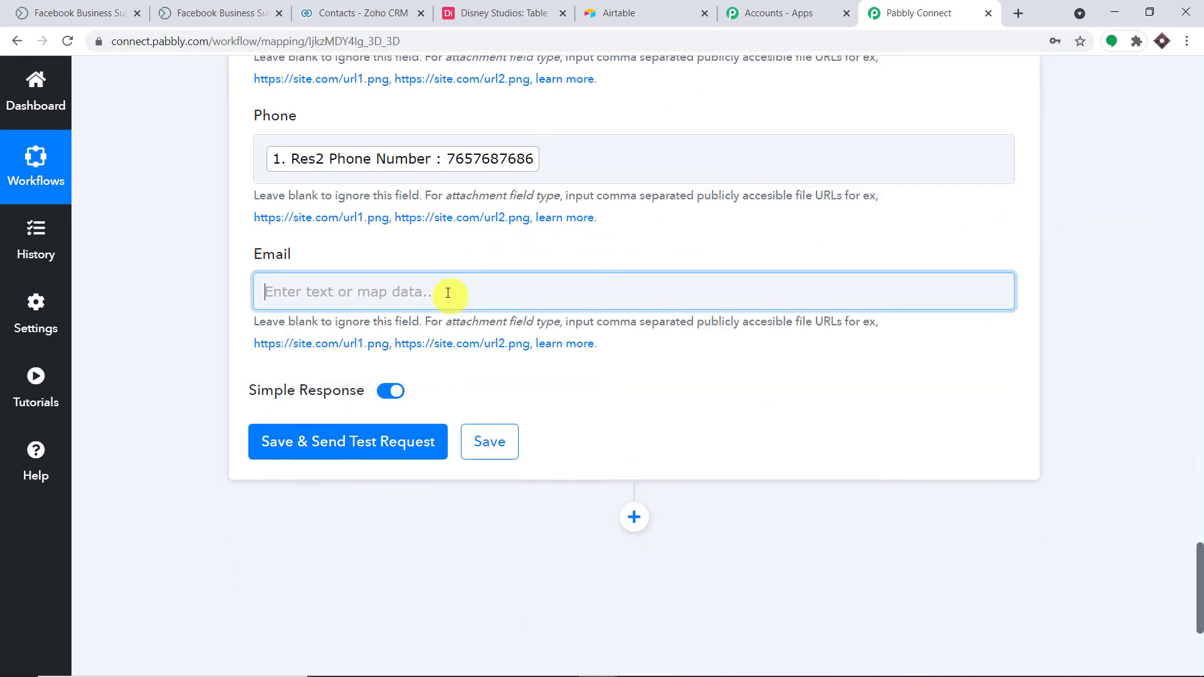
left_click(442, 439)
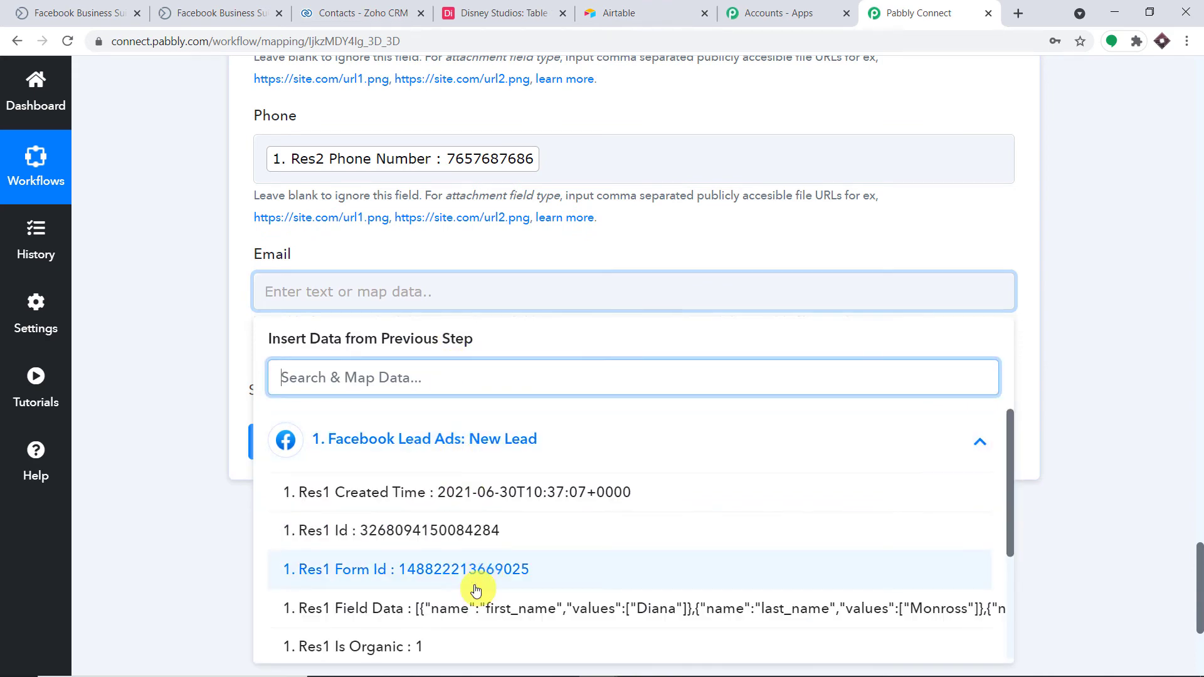
scroll(477, 590, "down", 3)
left_click(500, 618)
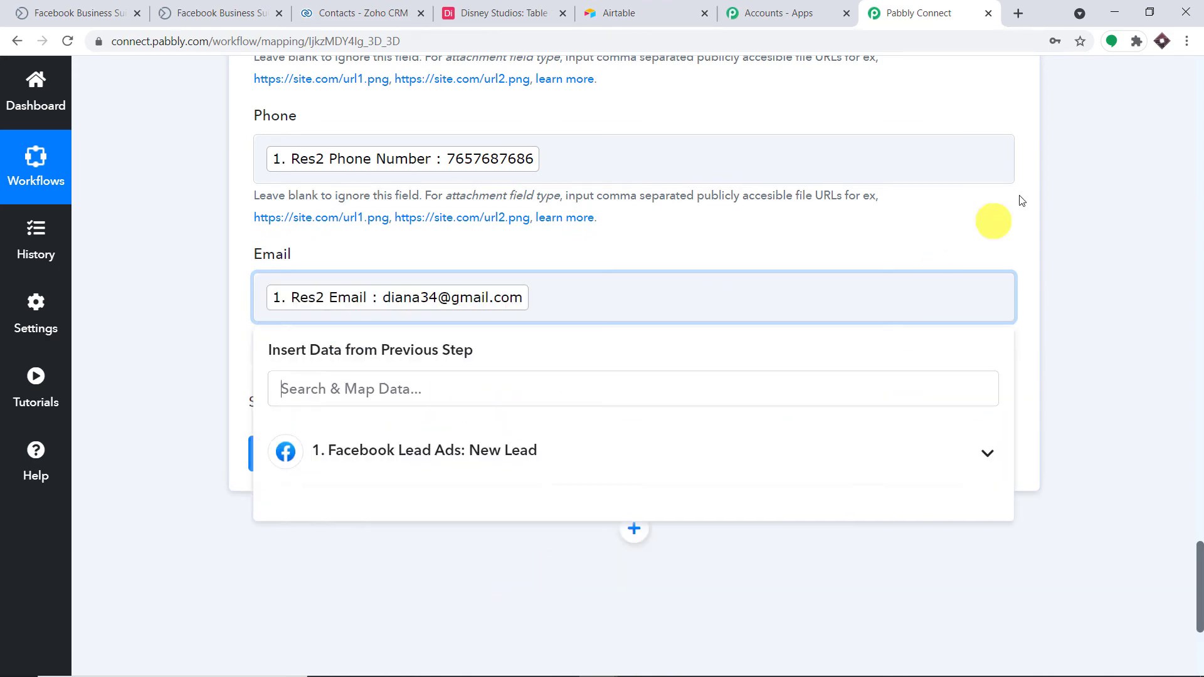
left_click(1059, 175)
scroll(366, 370, "down", 1)
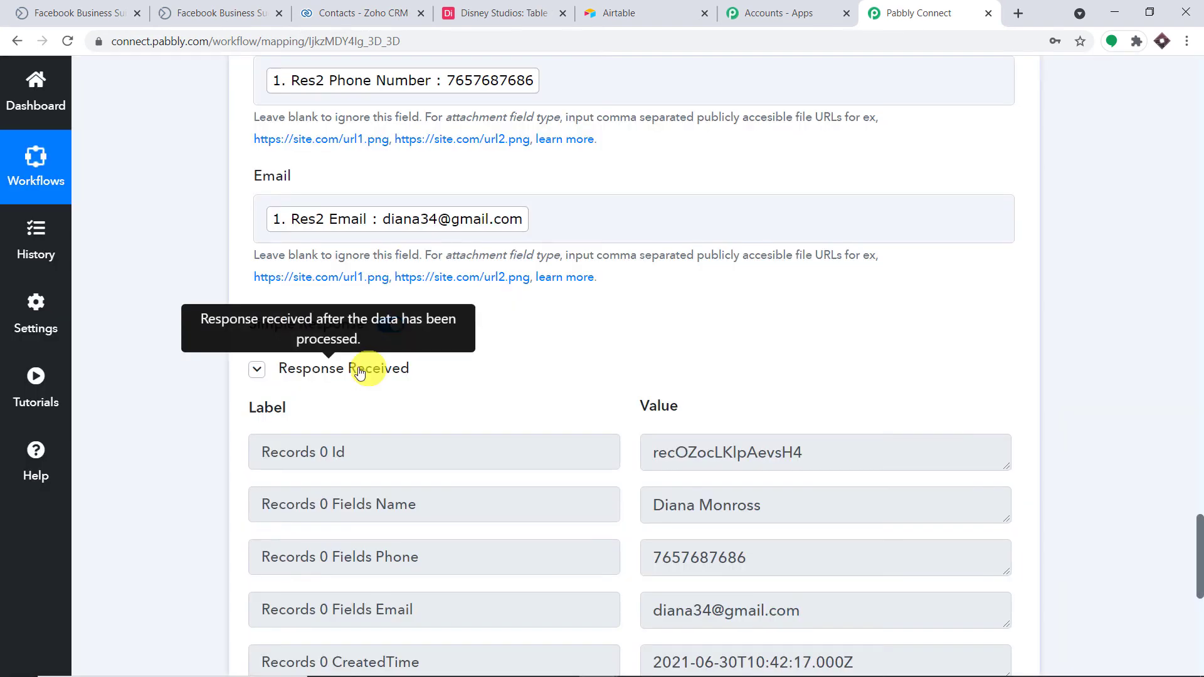
Check the new lead's record in Airtable's Disney Studios table.
left_click(518, 5)
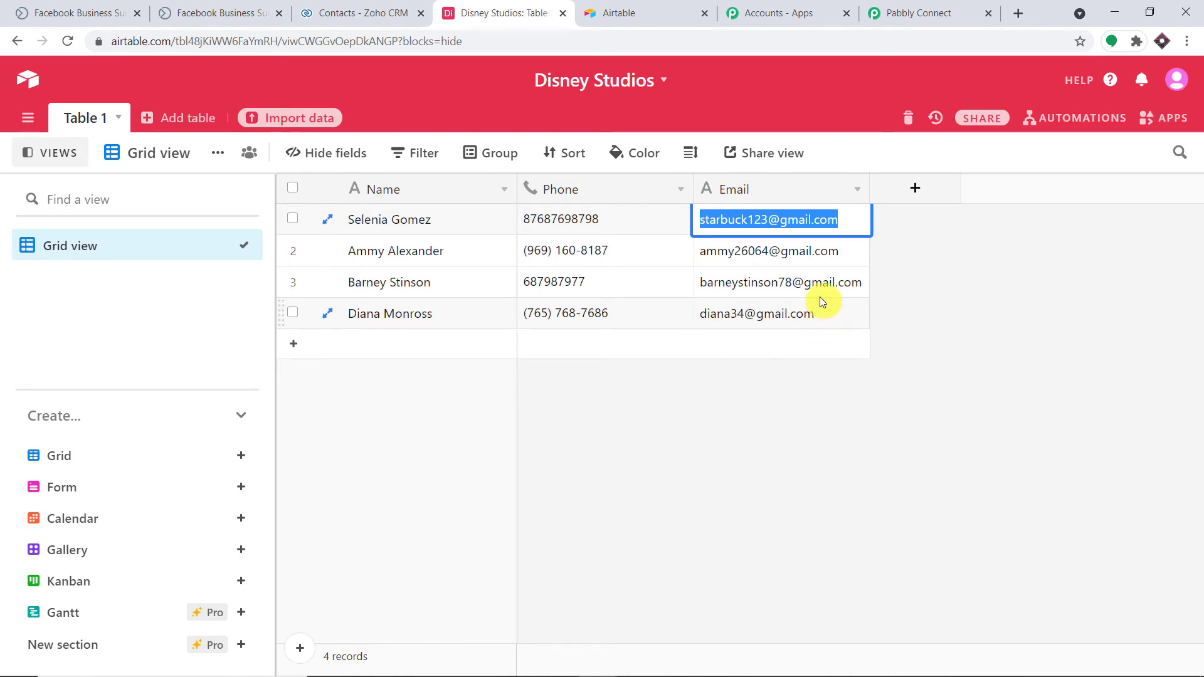
left_click(896, 7)
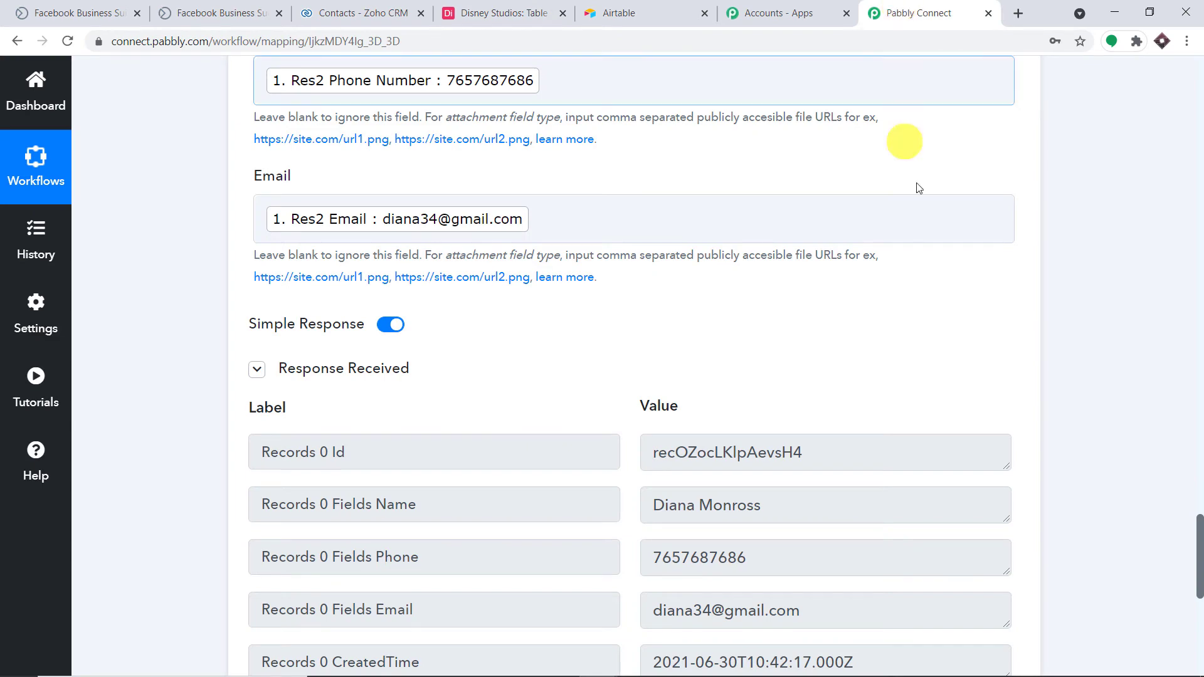
scroll(1186, 502, "down", 10)
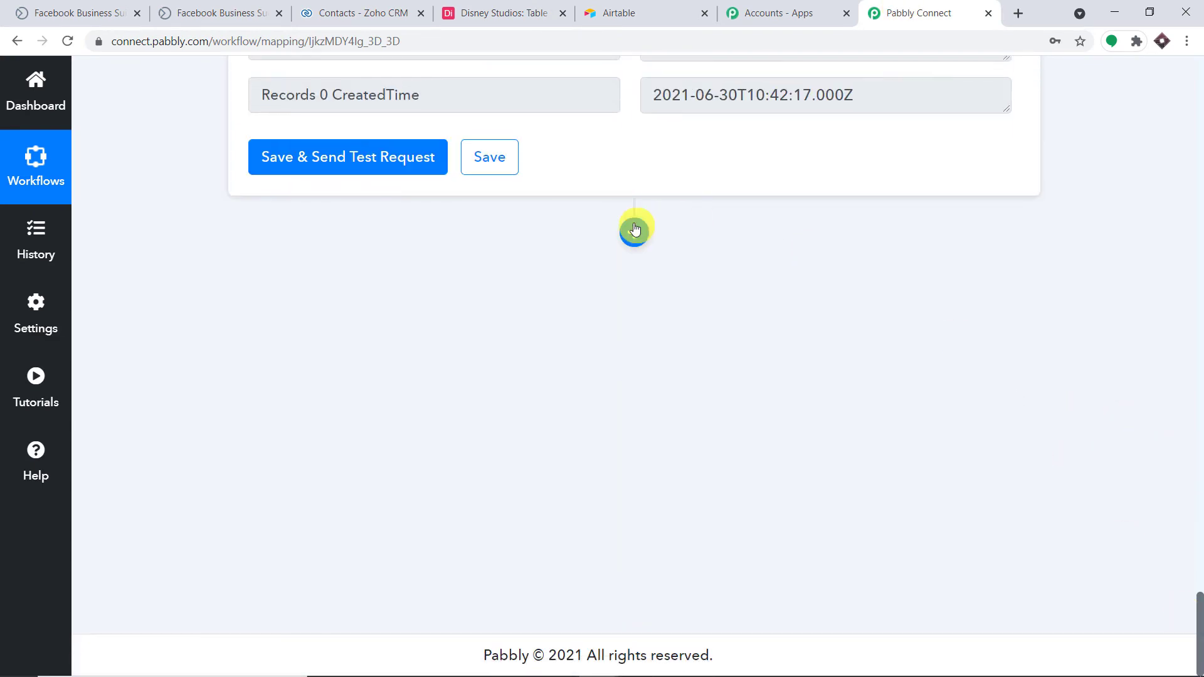
Add a new step after the Airtable step using the Zoho CRM app.
left_click(635, 229)
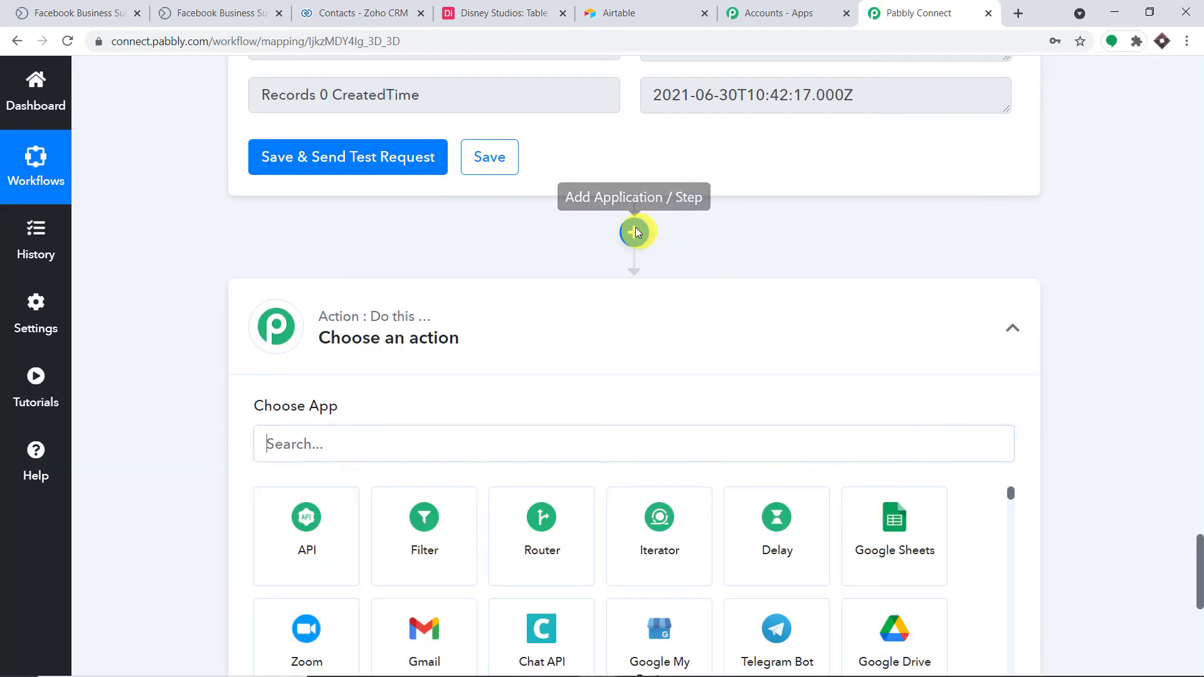
type("z")
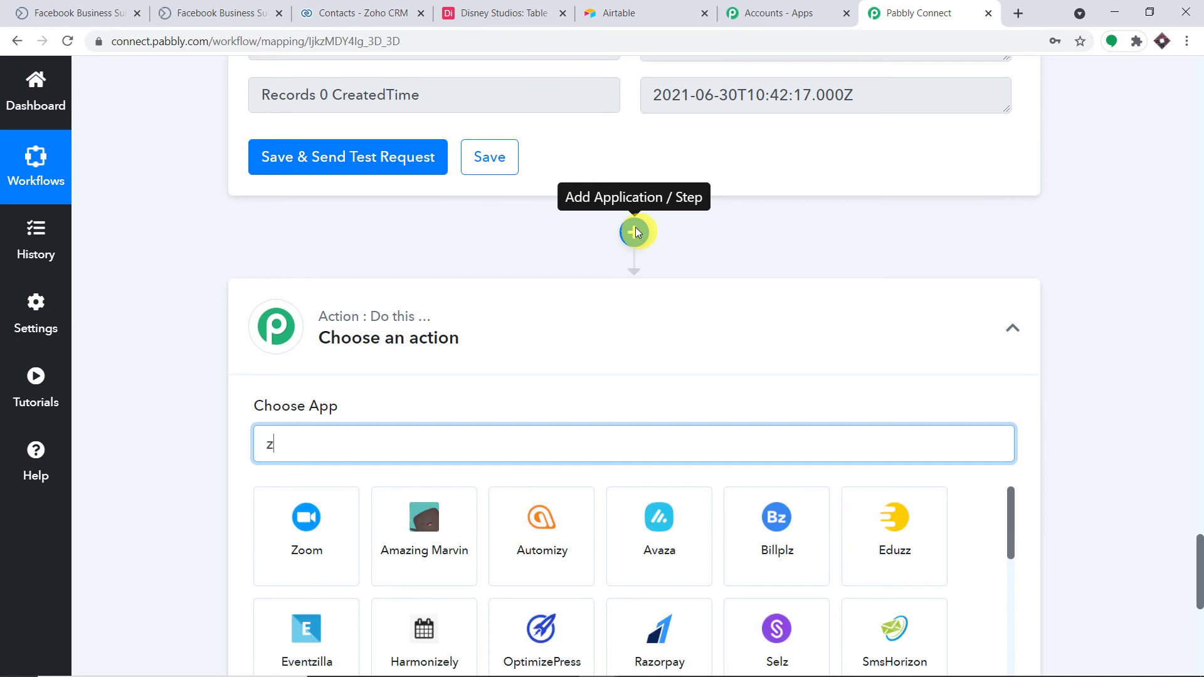
type("oho")
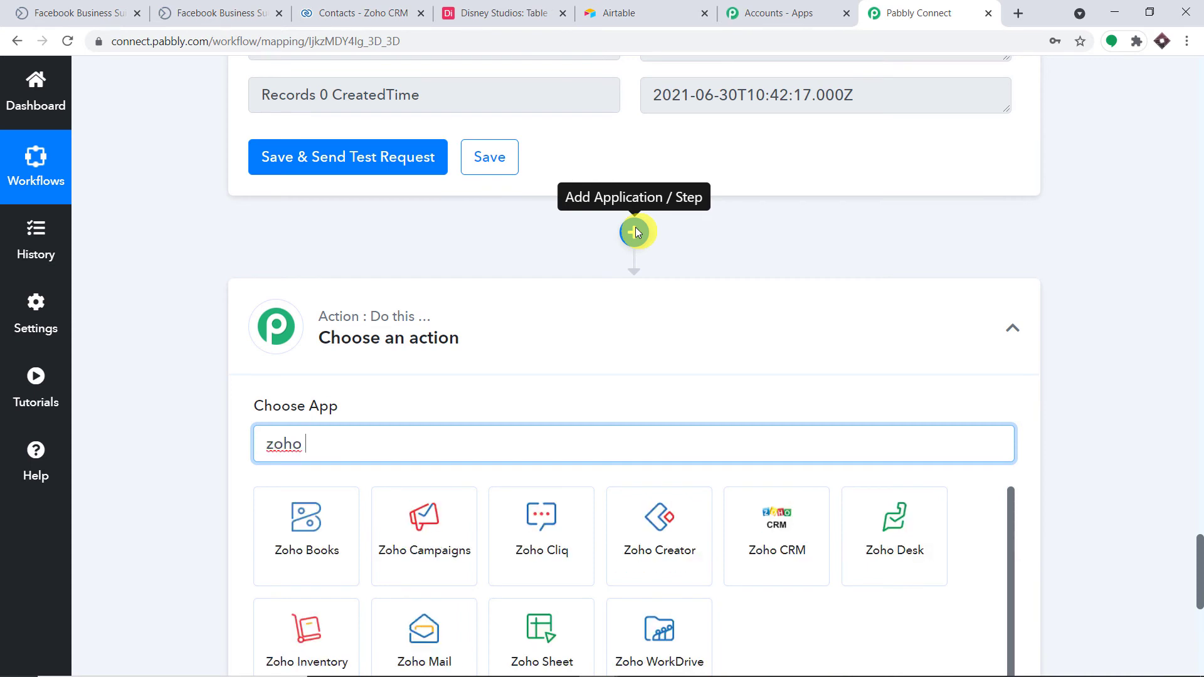
scroll(565, 545, "down", 1)
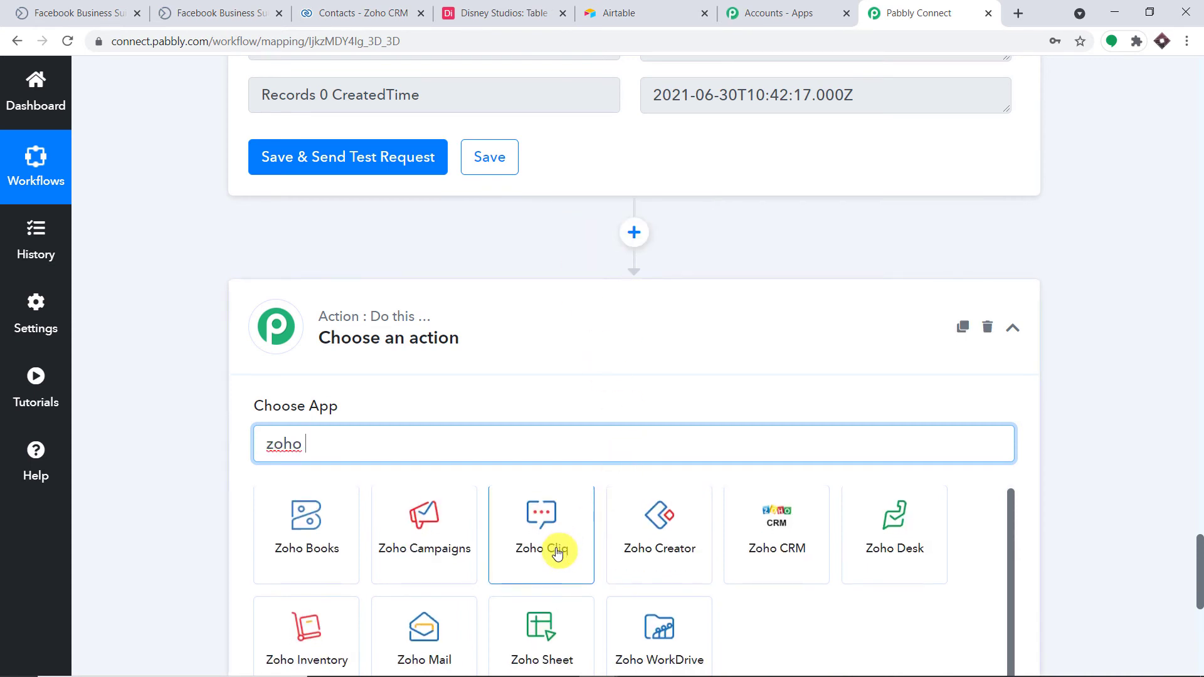
left_click(778, 544)
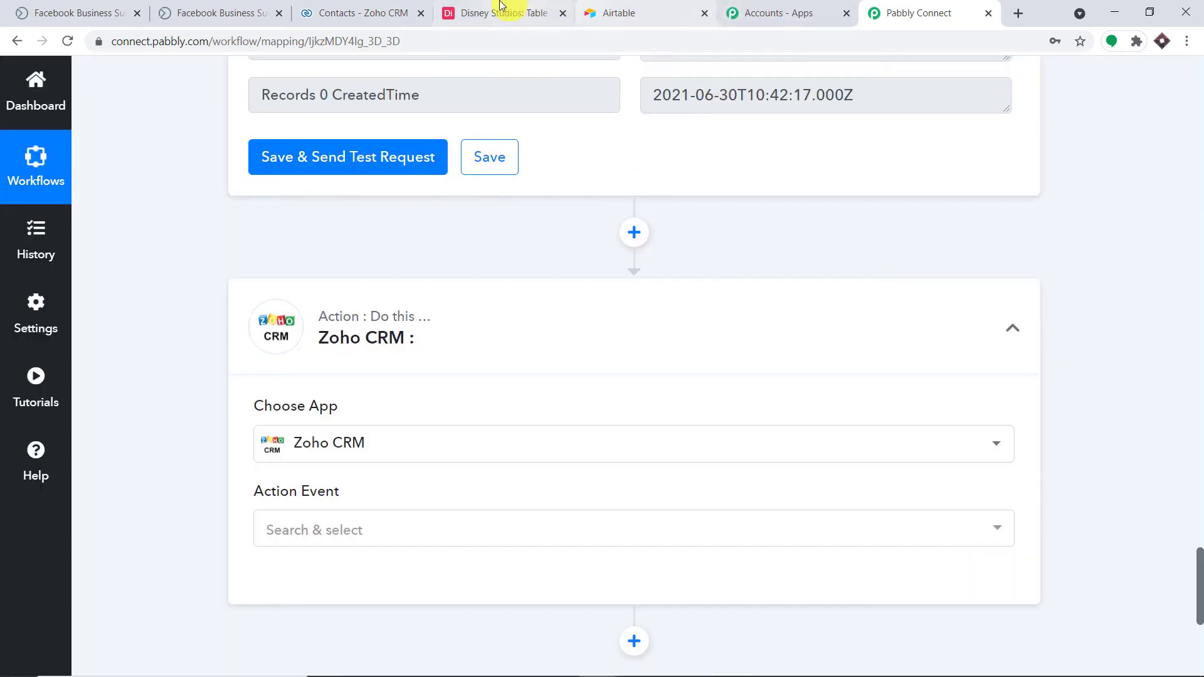
Note the crm.zoho.com address on the Zoho CRM Contacts page.
left_click(333, 7)
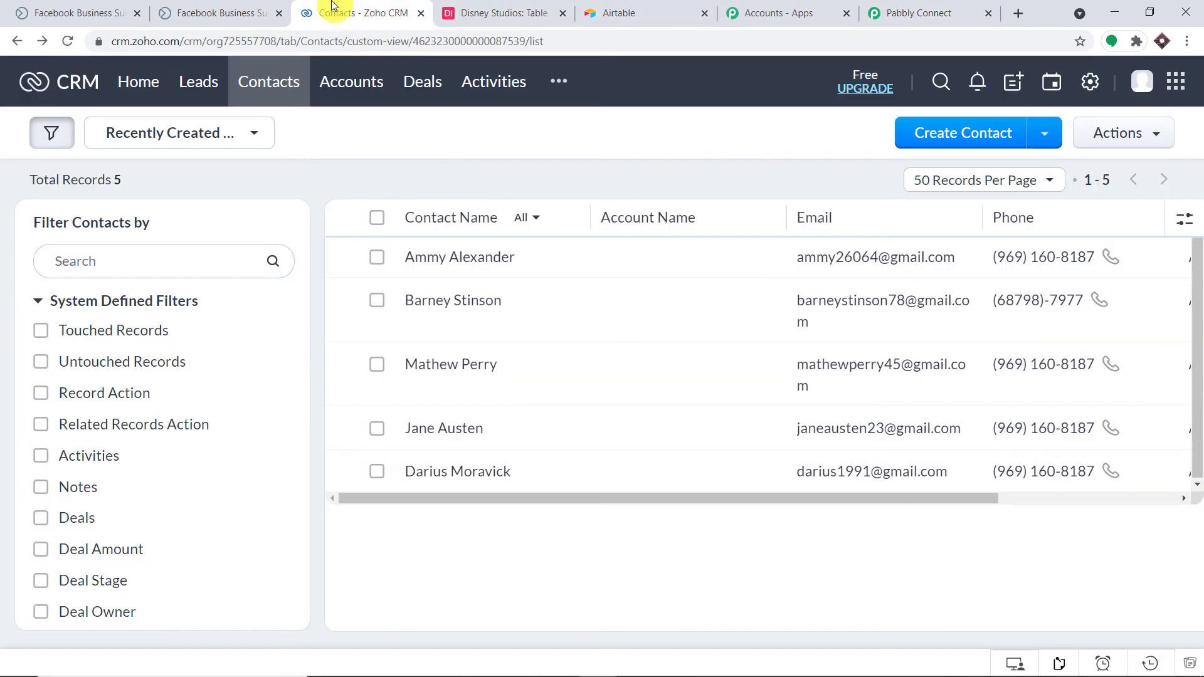
left_click(182, 41)
left_click_drag(116, 41, 216, 46)
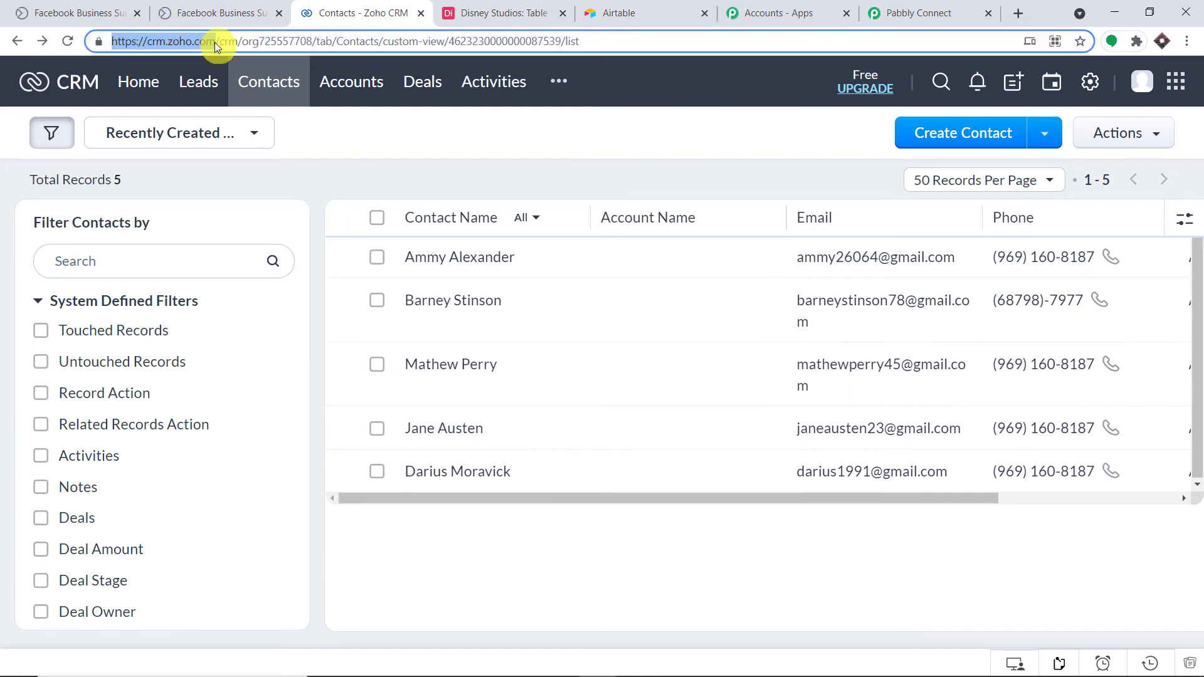
left_click(891, 11)
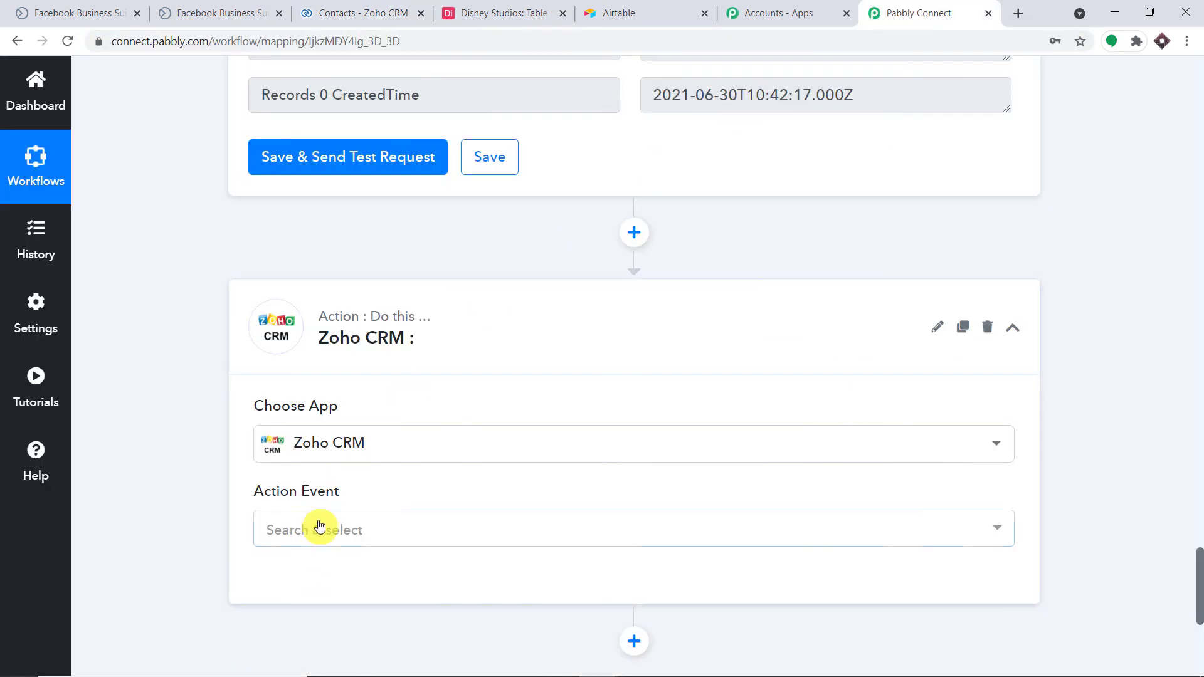
Choose Create Contact as the Zoho CRM action event and begin connecting the account.
left_click(320, 528)
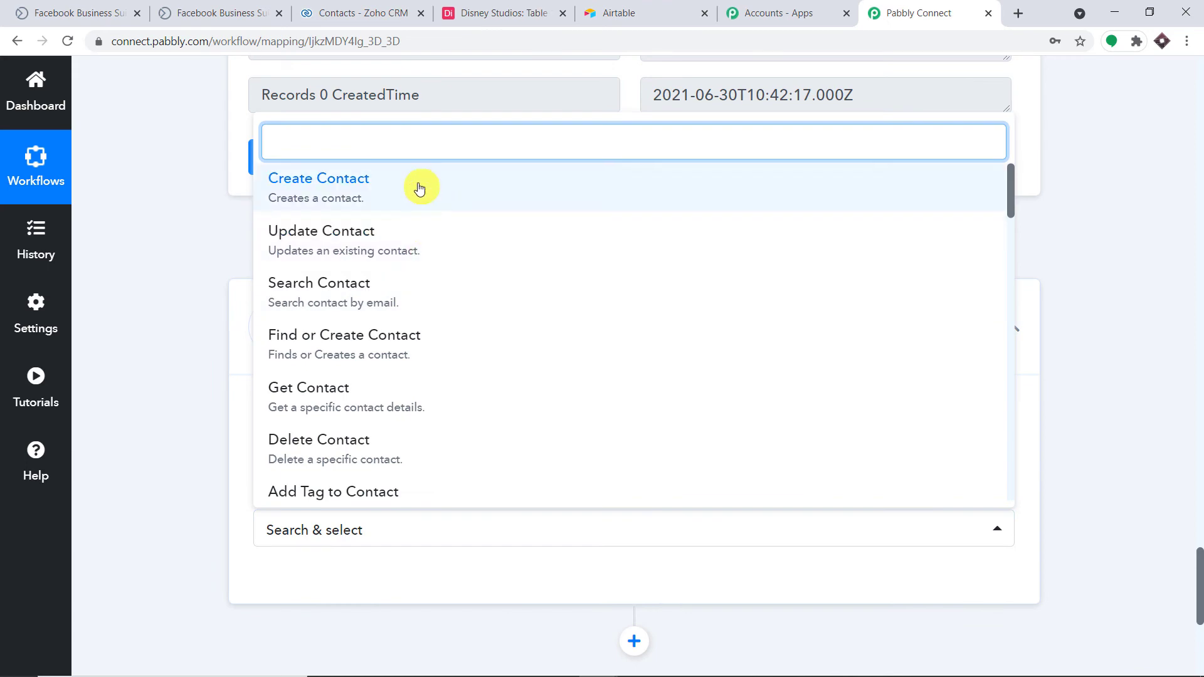
left_click(420, 189)
left_click(304, 579)
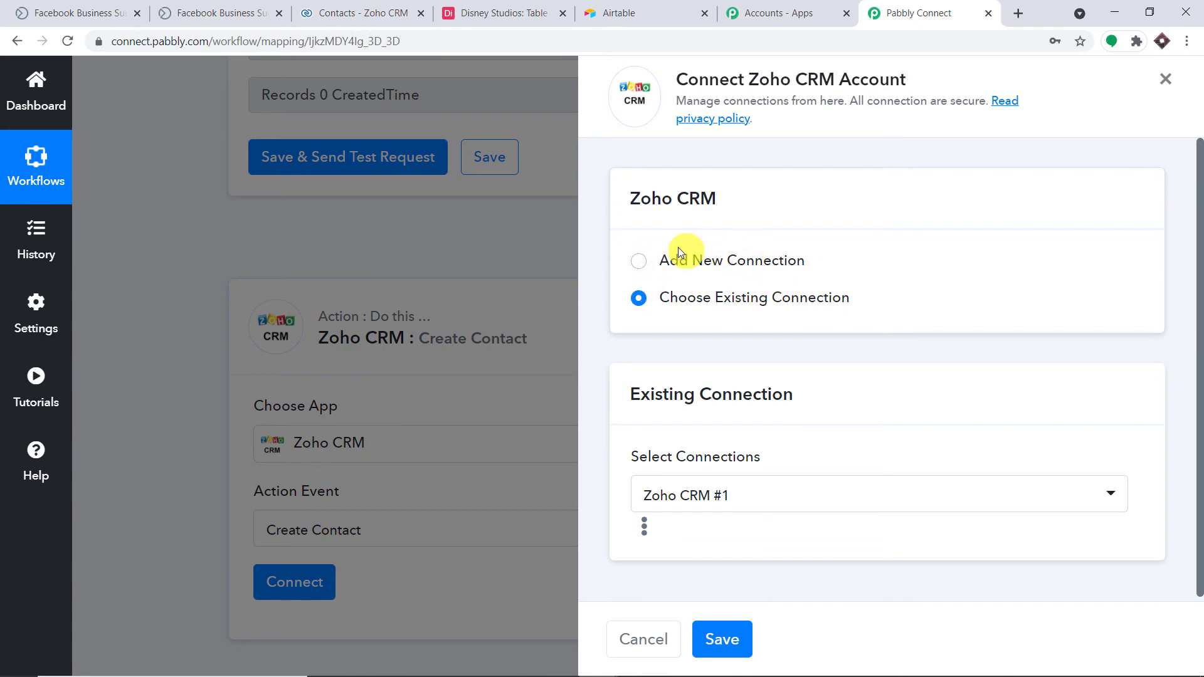
Start a new Zoho CRM connection and enter zoho.com as its Domain.
left_click(638, 260)
left_click(712, 468)
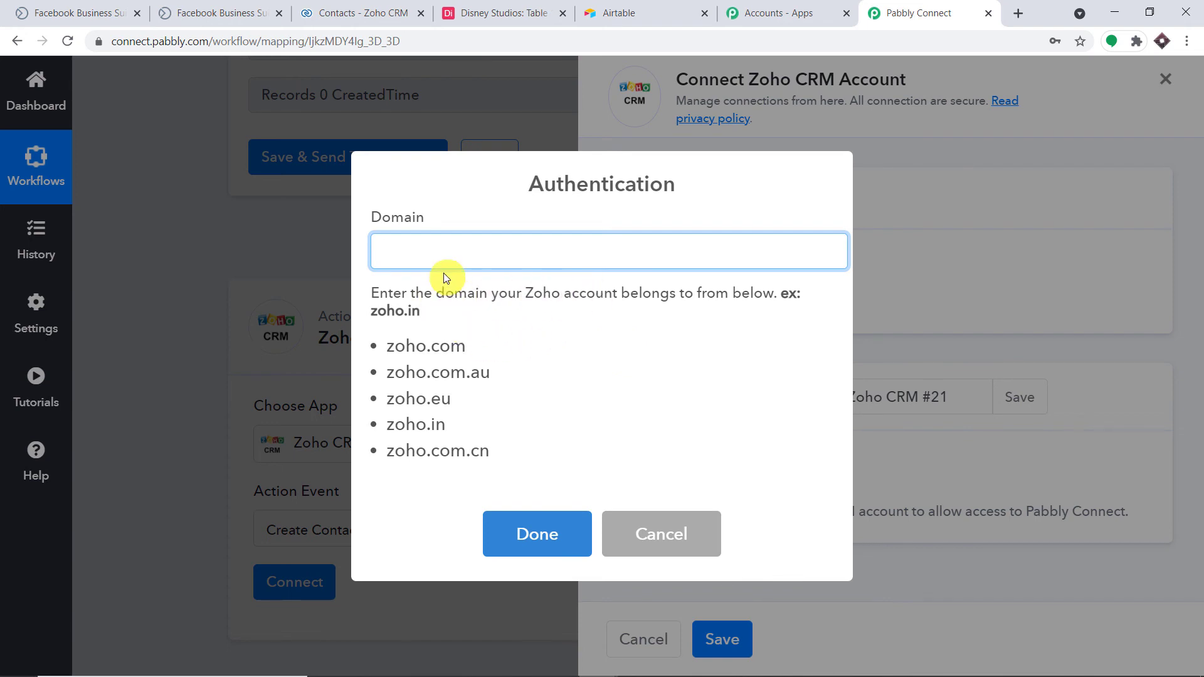
left_click_drag(468, 345, 389, 345)
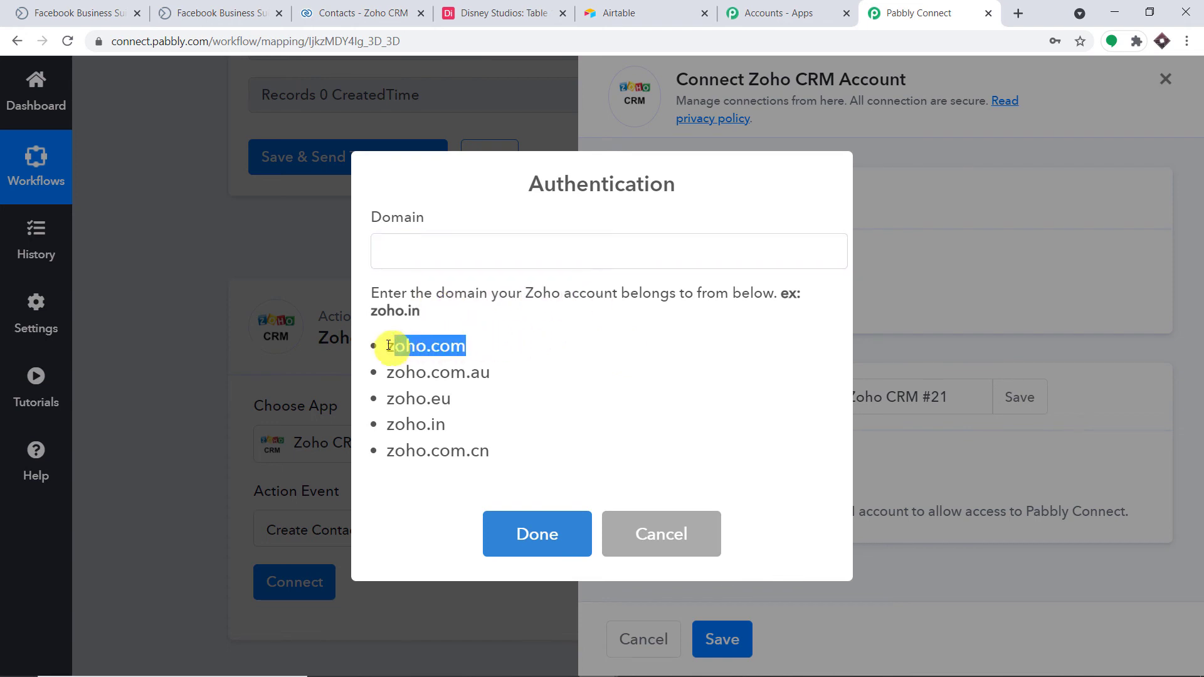
right_click(393, 350)
left_click(404, 359)
left_click(443, 250)
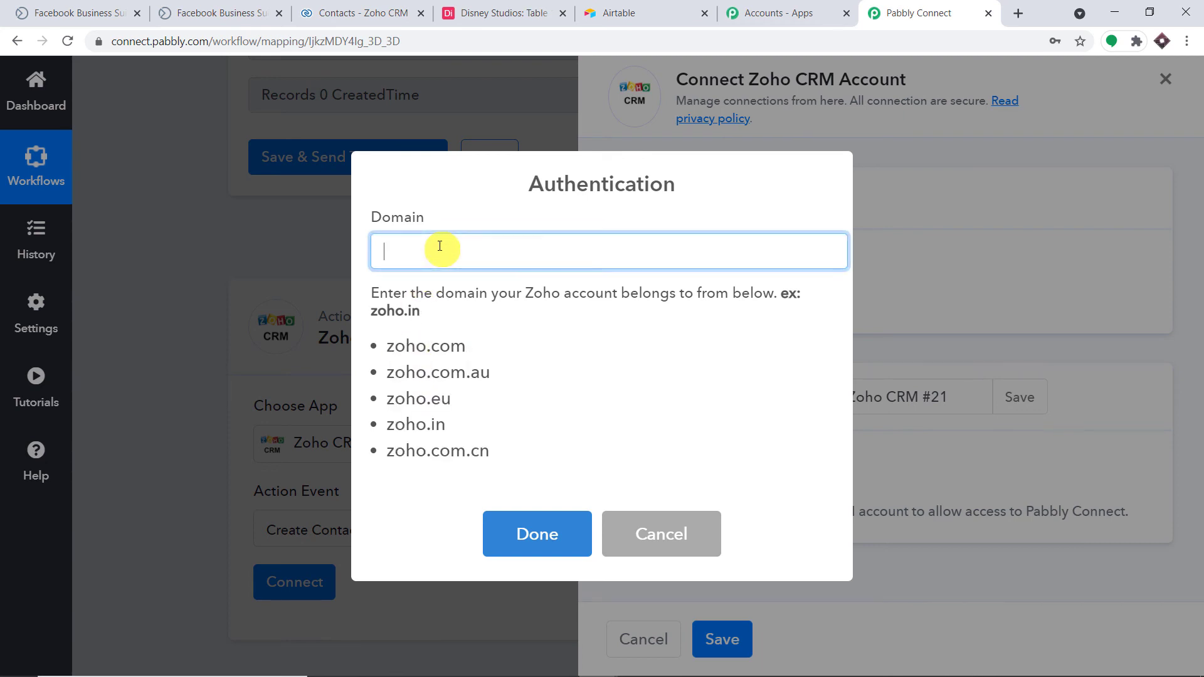
right_click(441, 248)
left_click(505, 371)
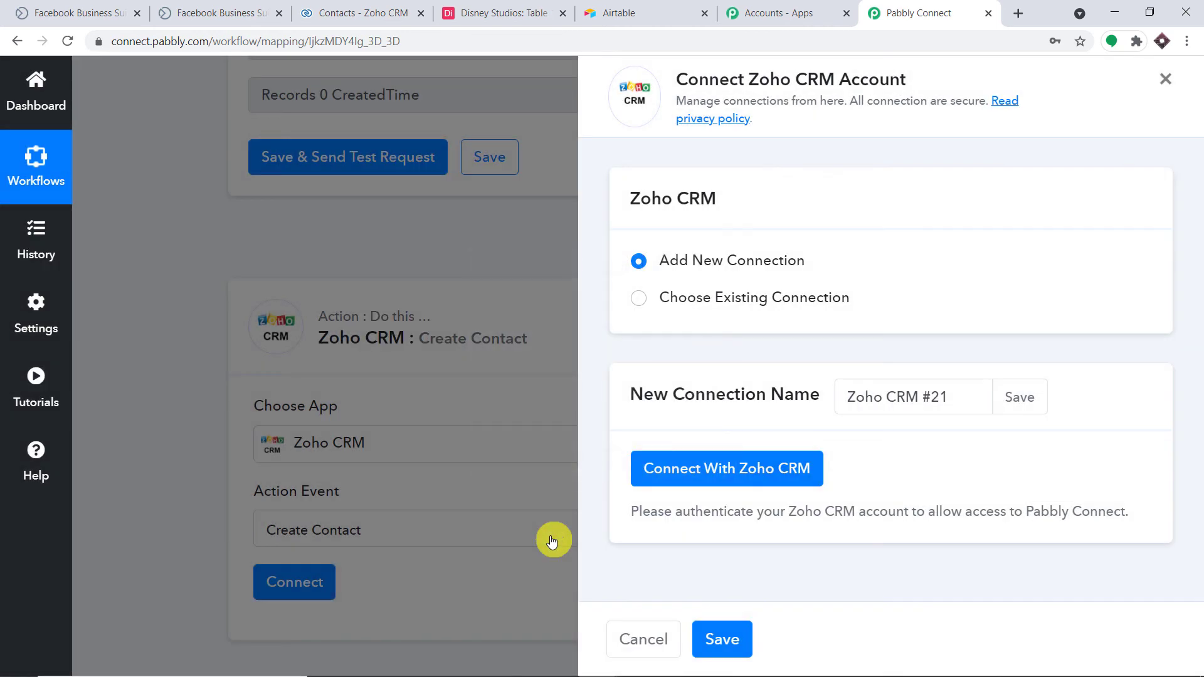
left_click(551, 537)
Accept the Zoho authorization so Pabbly Connect gains access to Zoho CRM.
left_click(730, 463)
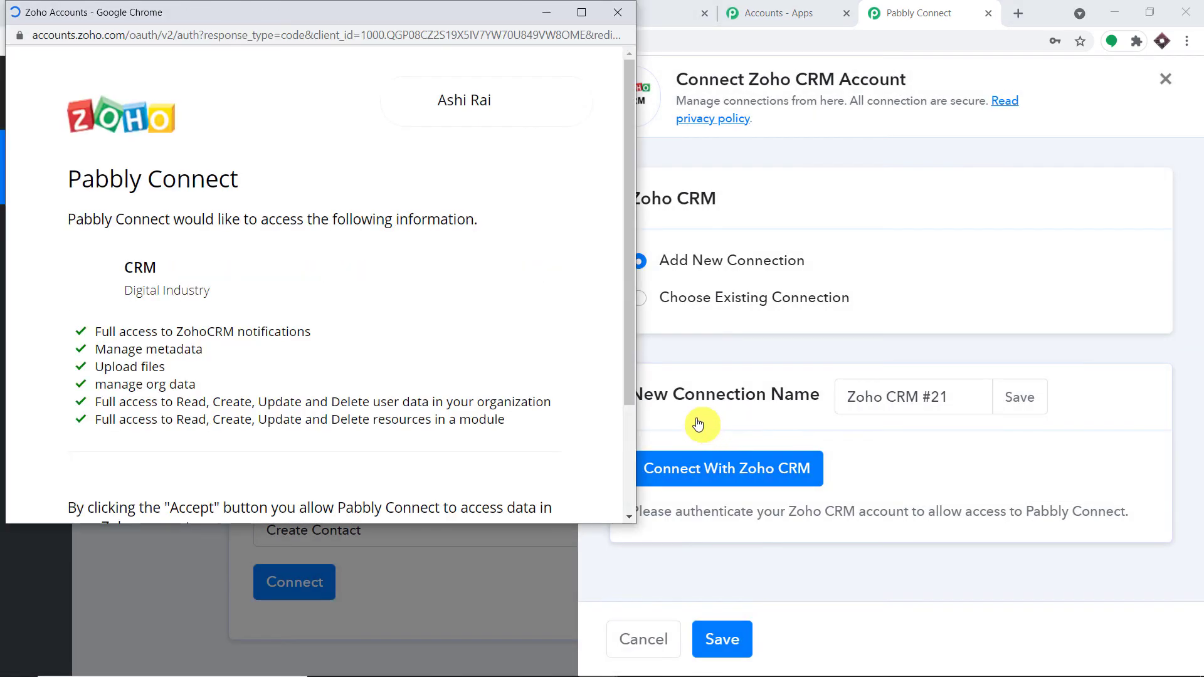
scroll(461, 365, "down", 3)
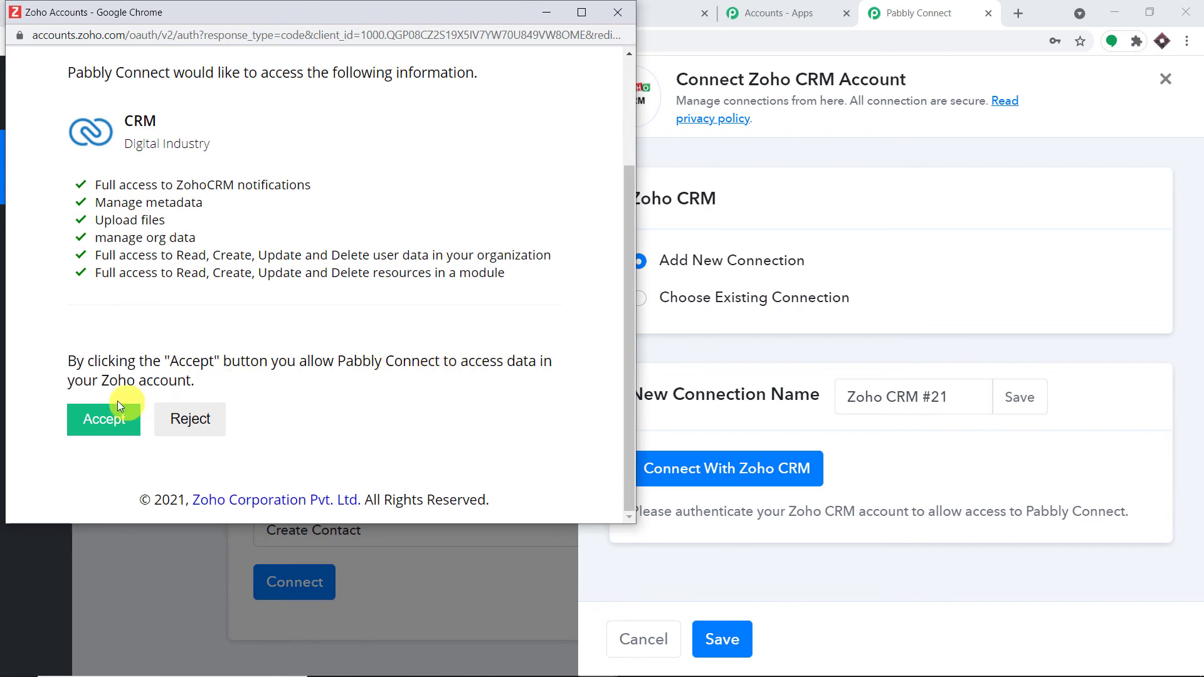
left_click(108, 427)
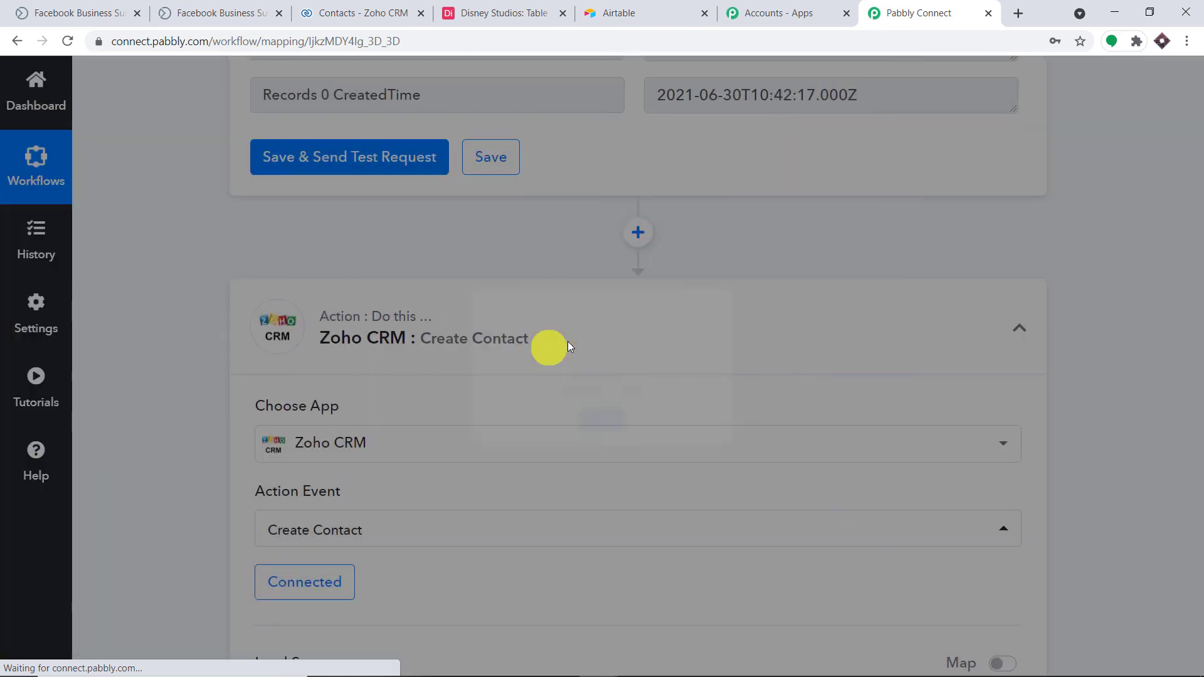
Map the lead's Res2 First Name into the contact's First Name.
scroll(721, 363, "down", 5)
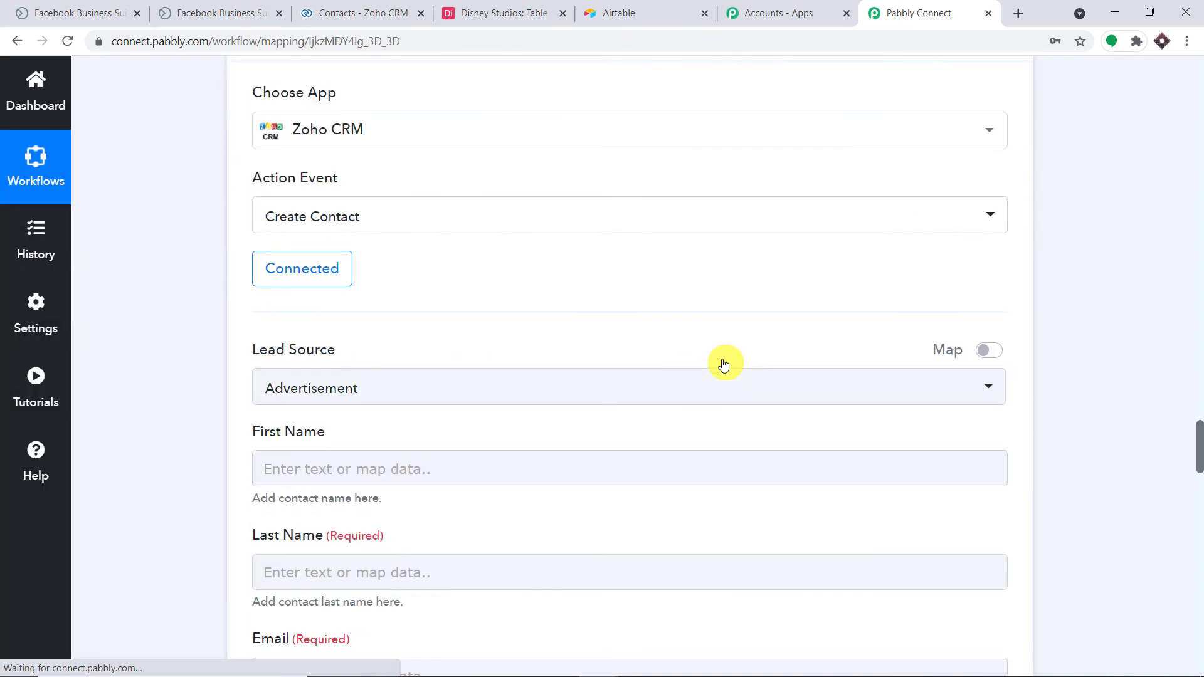
scroll(565, 345, "down", 9)
scroll(565, 341, "down", 1)
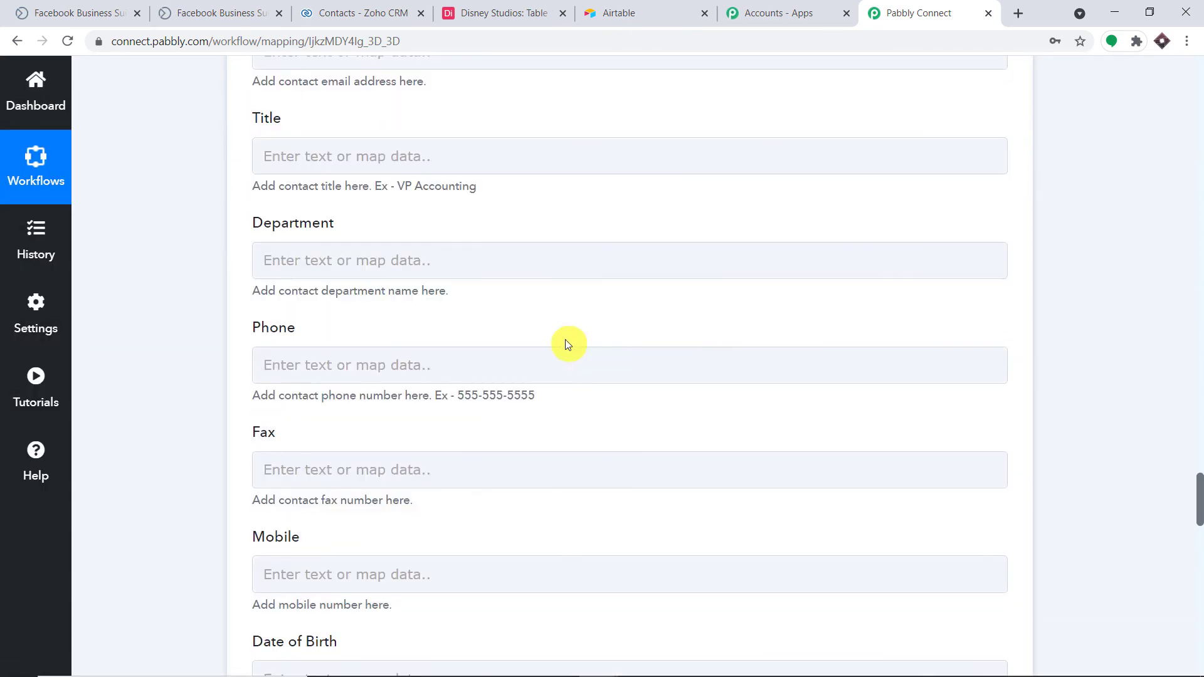
scroll(581, 323, "up", 6)
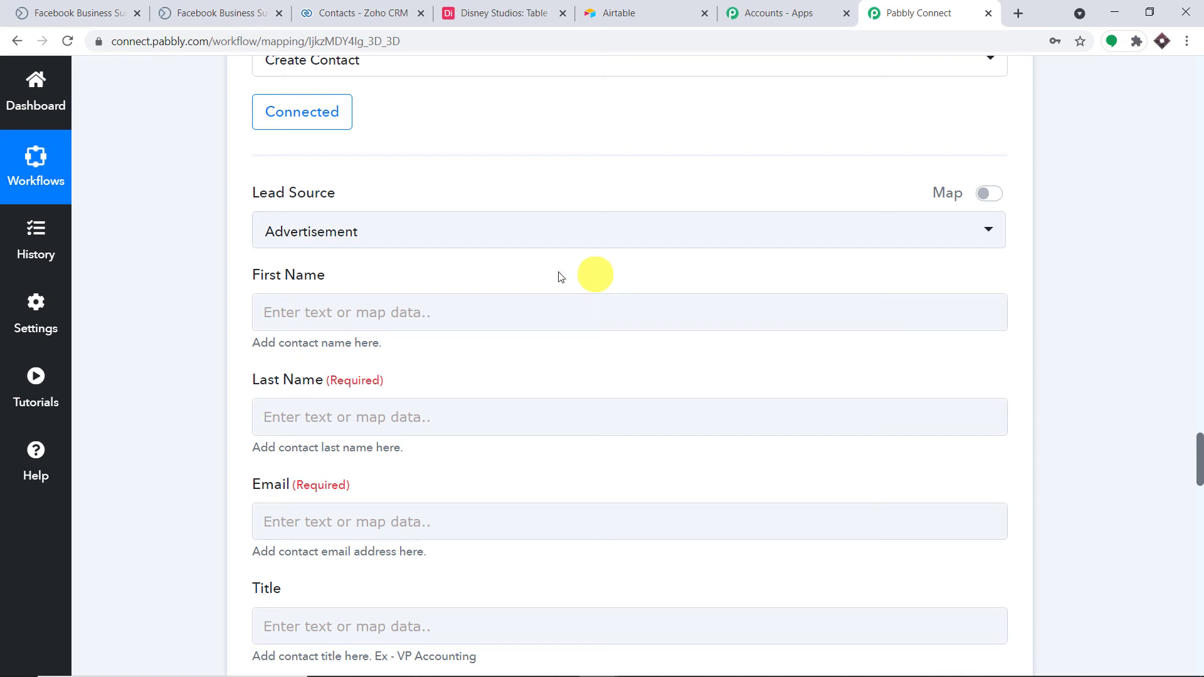
left_click(328, 310)
scroll(376, 352, "down", 3)
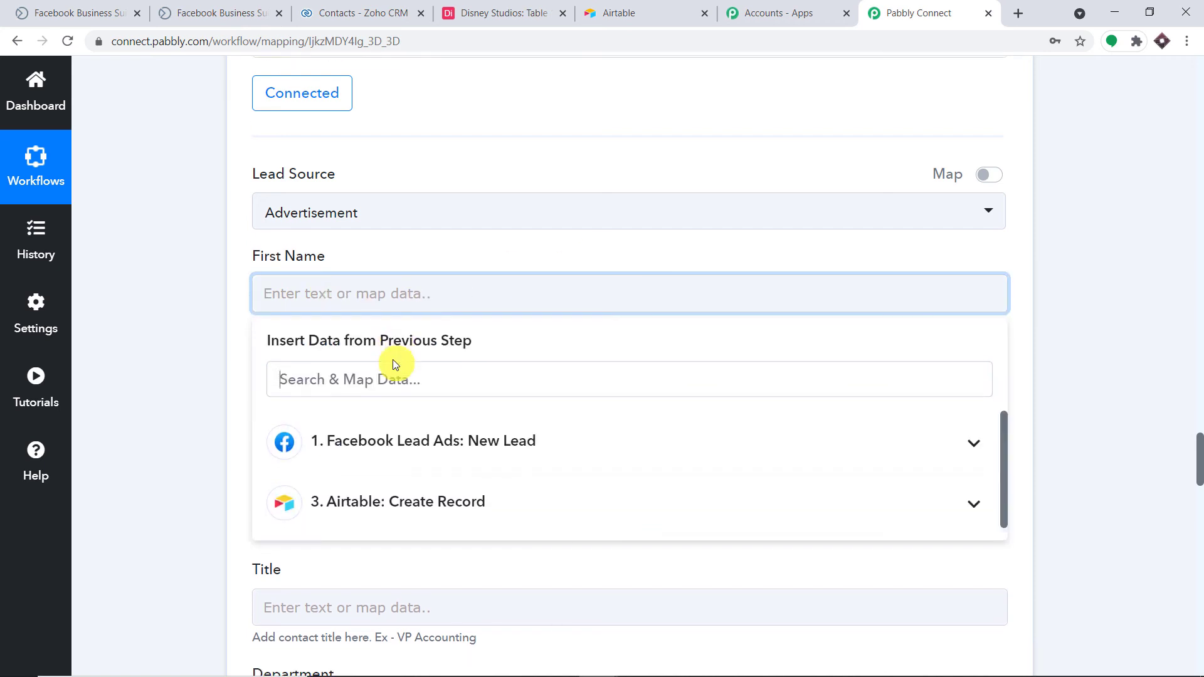
left_click(429, 306)
scroll(479, 424, "down", 2)
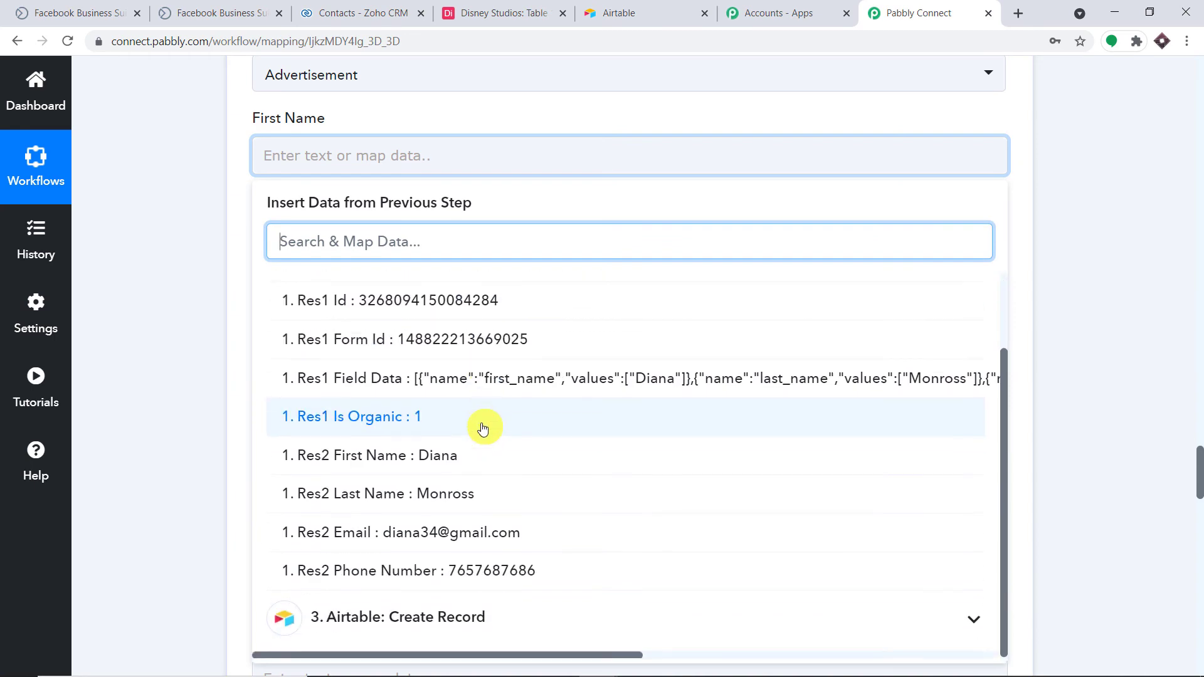
left_click(479, 463)
left_click(591, 122)
scroll(573, 162, "down", 3)
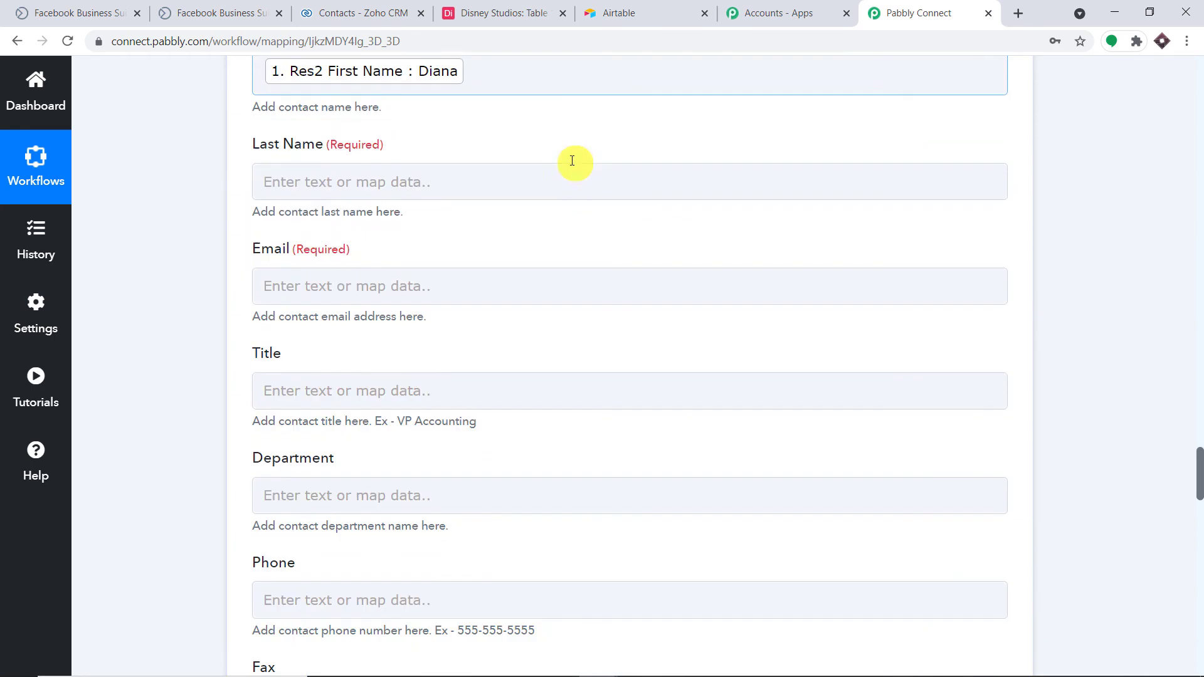
Map the lead's last name and email into Last Name and Email.
left_click(471, 120)
left_click(448, 257)
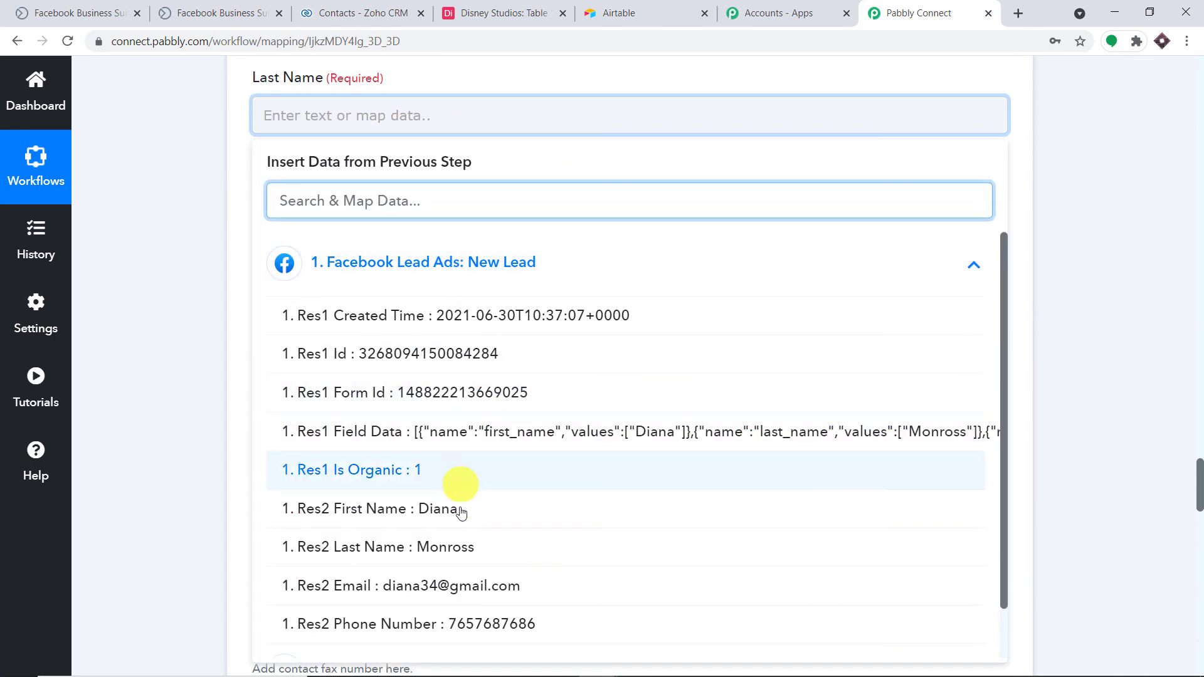
scroll(464, 490, "down", 1)
left_click(479, 502)
left_click(1158, 224)
left_click(479, 223)
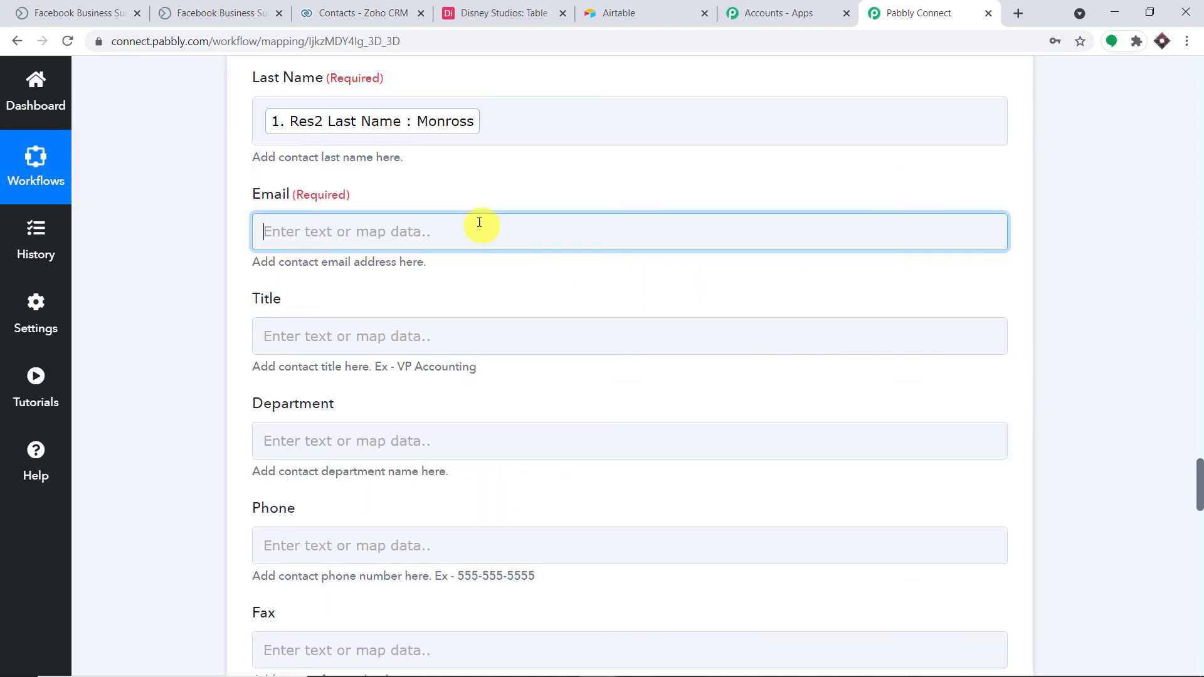
left_click(479, 378)
scroll(483, 477, "down", 2)
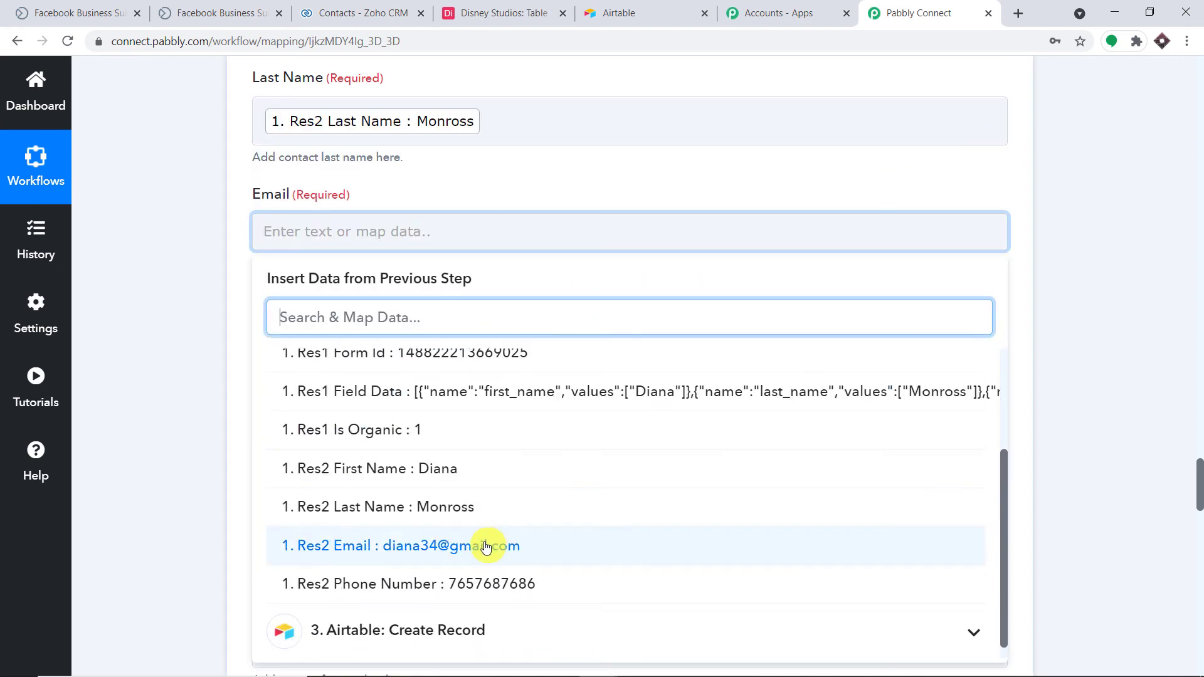
left_click(492, 546)
left_click(1089, 239)
scroll(1067, 236, "down", 5)
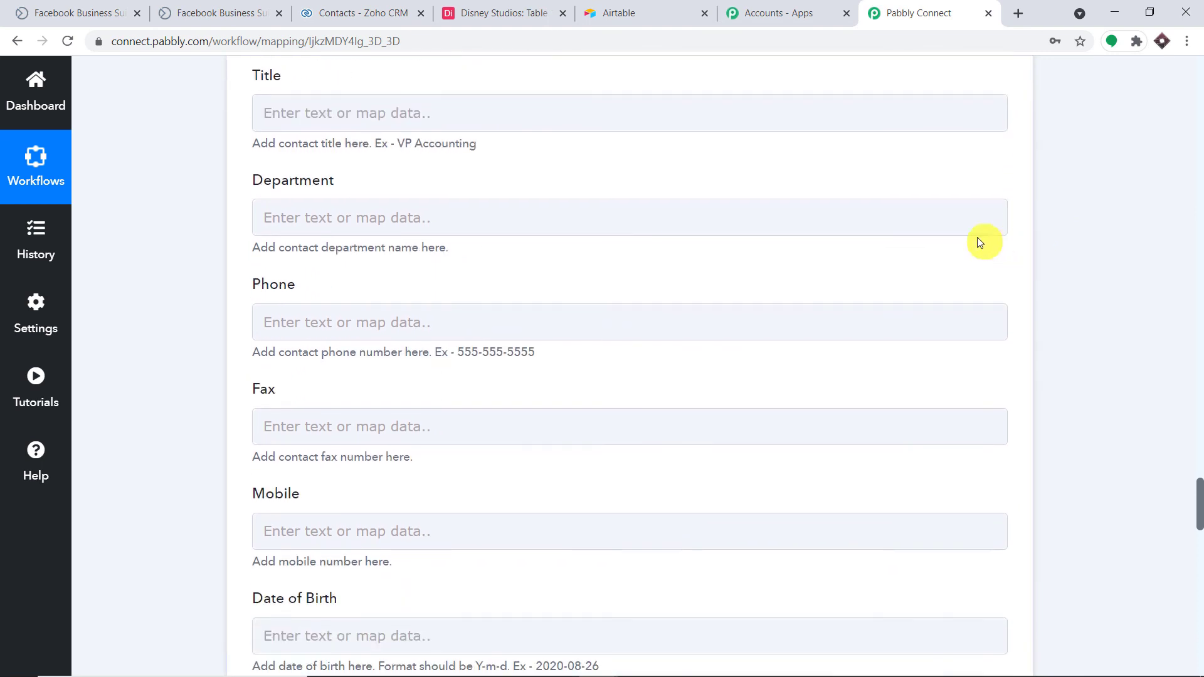
Map the lead's phone number into the Phone field.
left_click(658, 243)
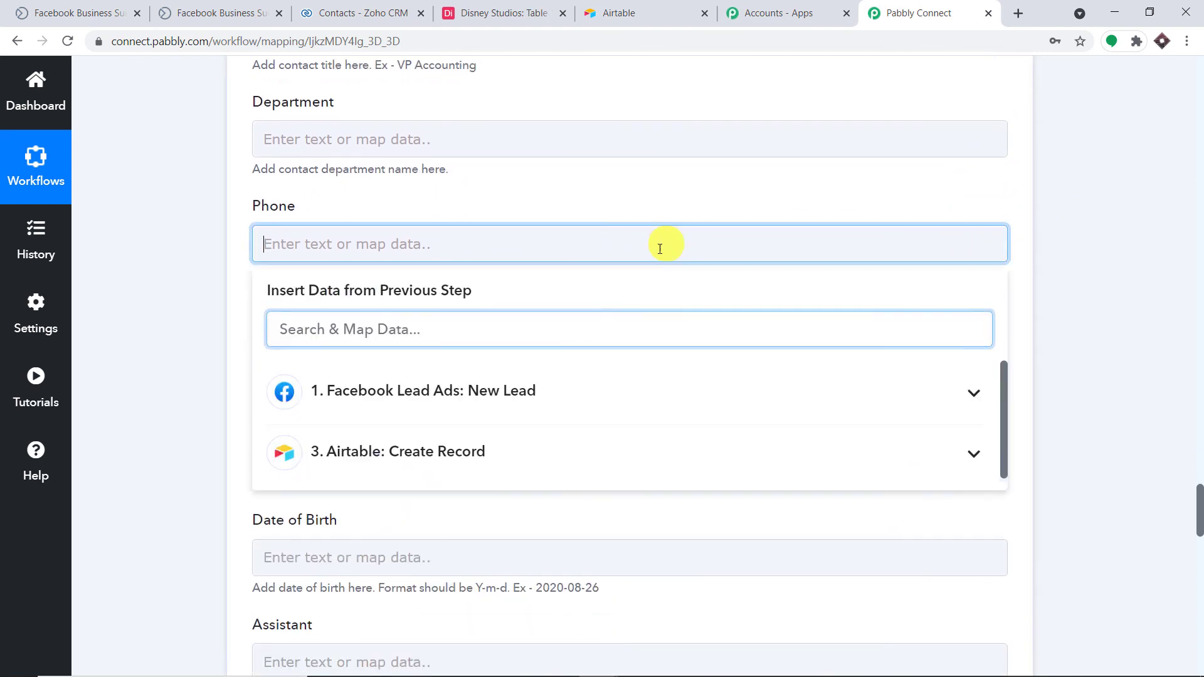
left_click(583, 376)
scroll(611, 514, "down", 3)
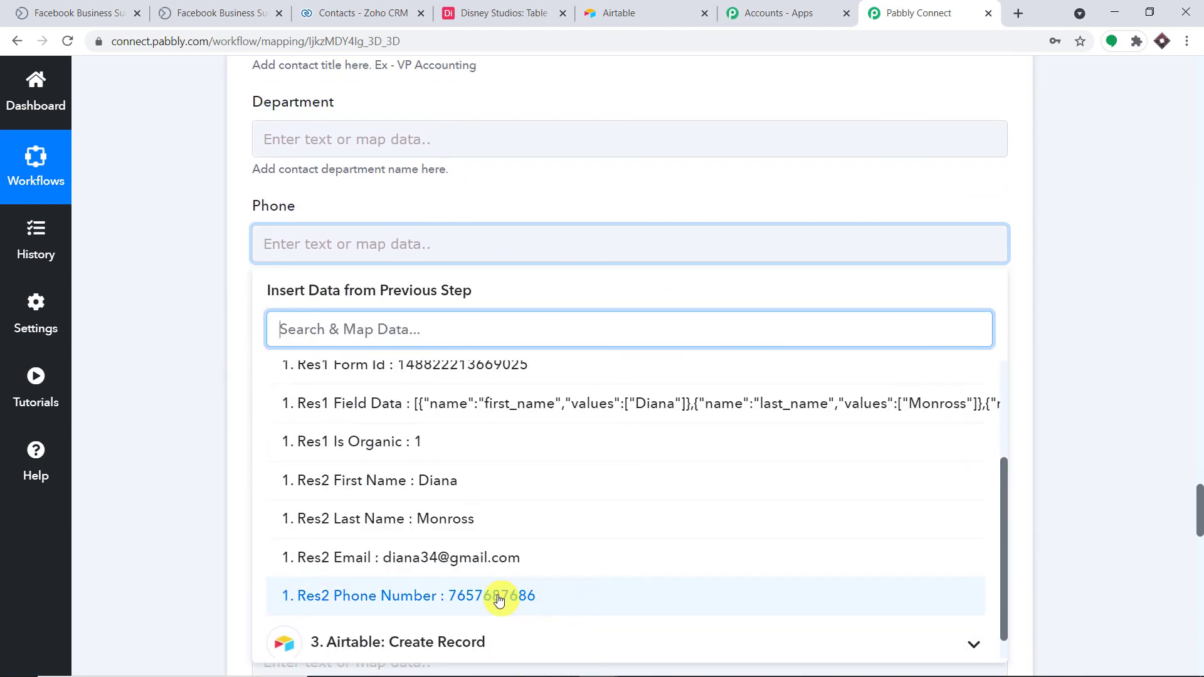
left_click(495, 596)
left_click(1090, 269)
Save the Create Contact step and send a test request, getting a SUCCESS response.
scroll(740, 243, "down", 8)
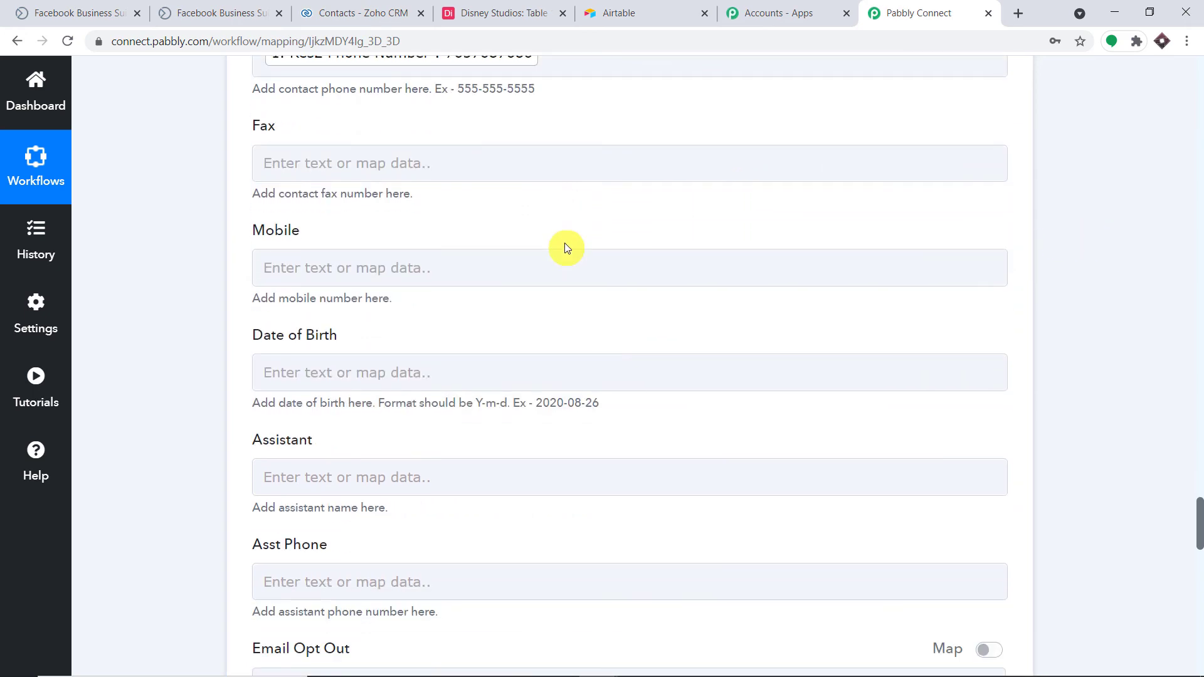
scroll(543, 257, "down", 12)
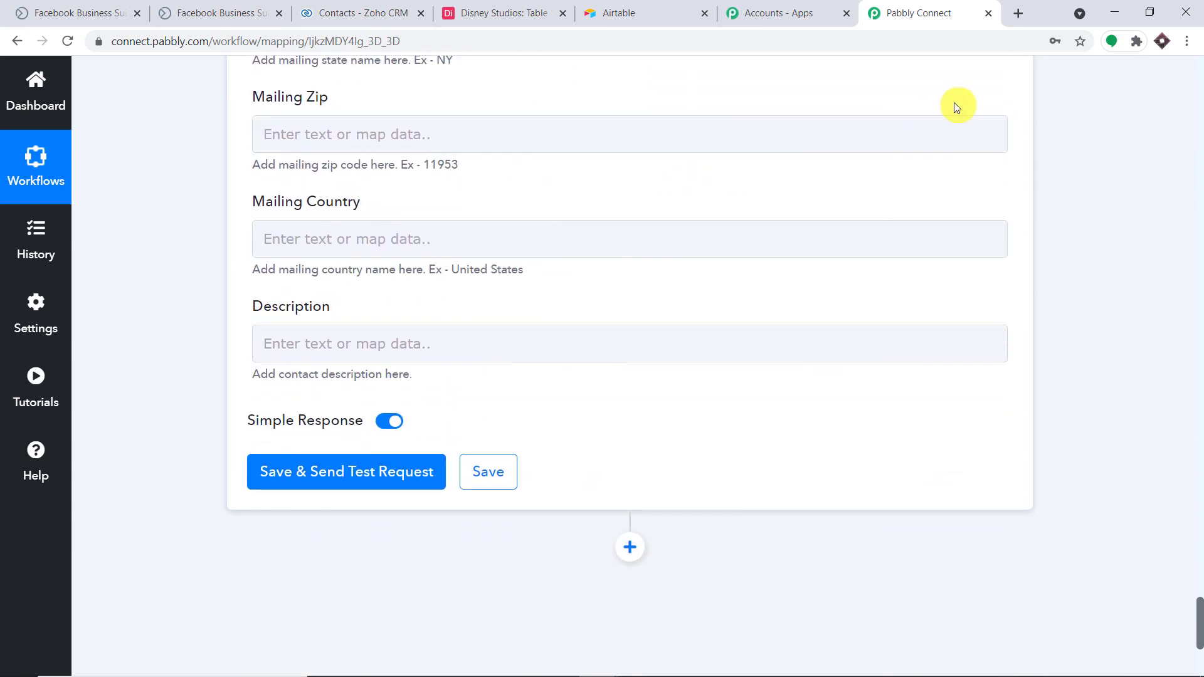
scroll(721, 150, "up", 4)
scroll(719, 152, "up", 9)
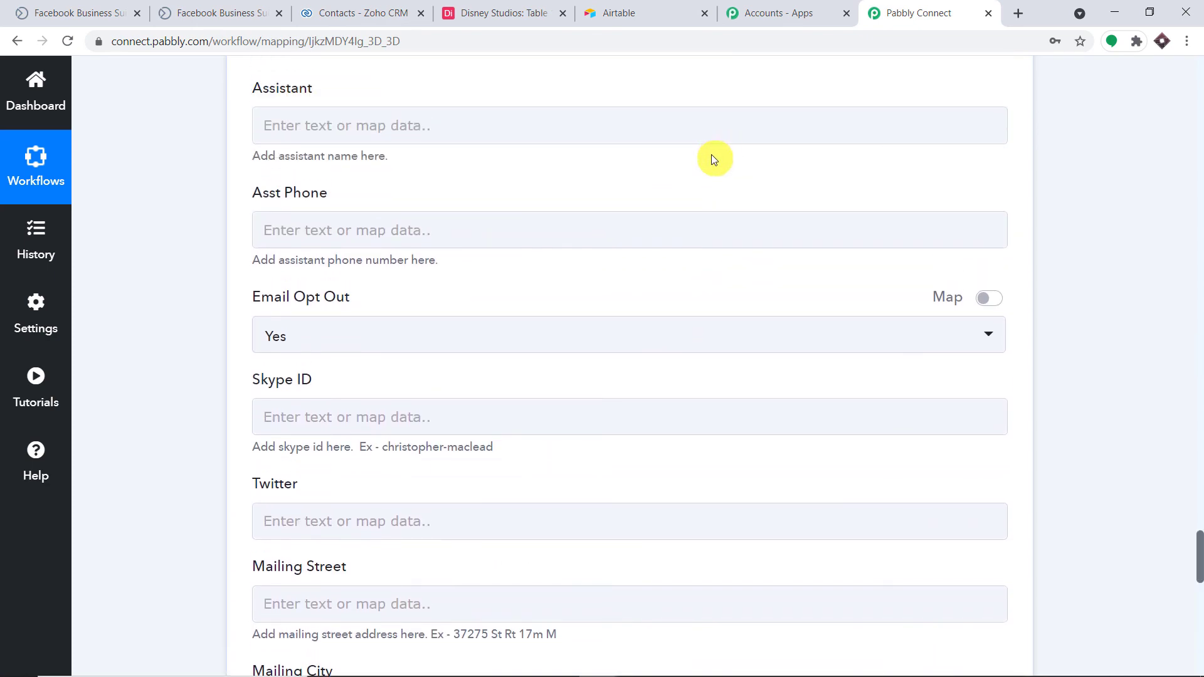
scroll(558, 398, "down", 5)
scroll(579, 409, "down", 4)
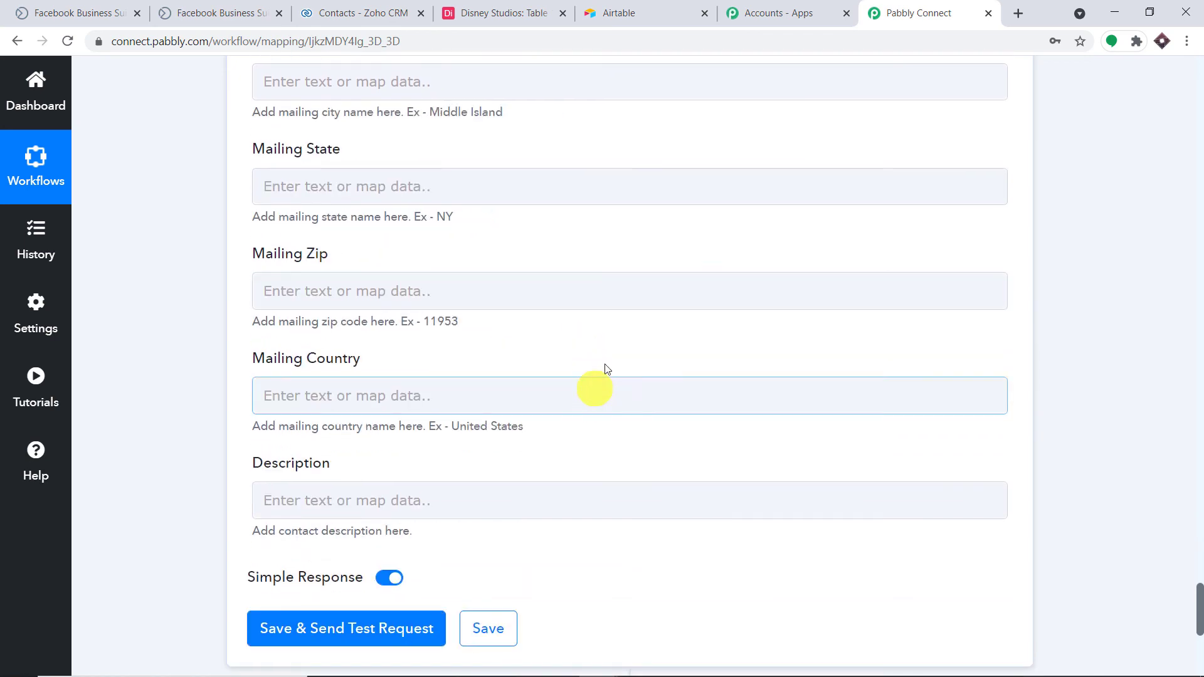
scroll(627, 288, "down", 6)
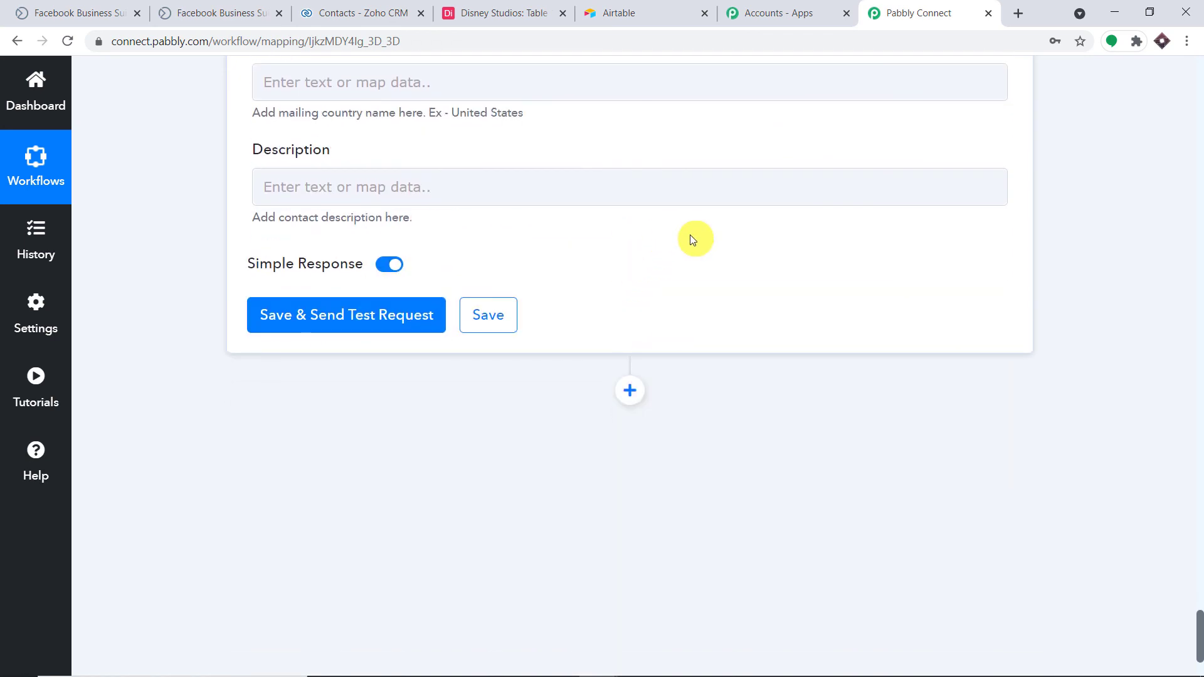
left_click(389, 314)
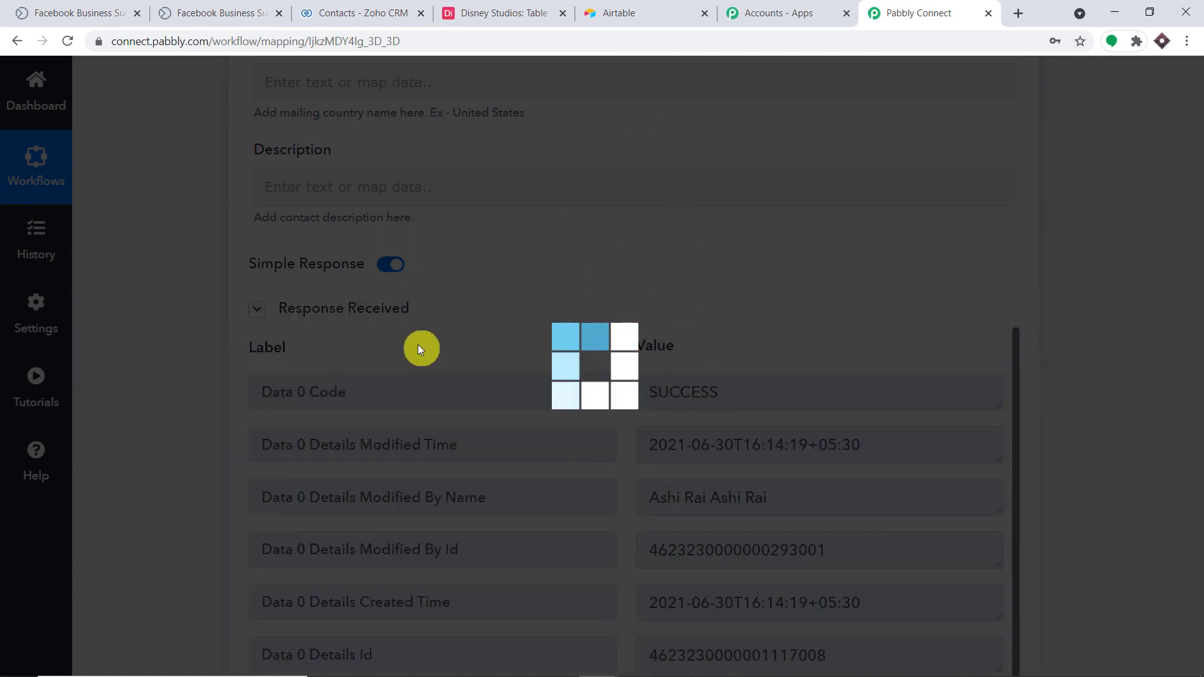
left_click(365, 8)
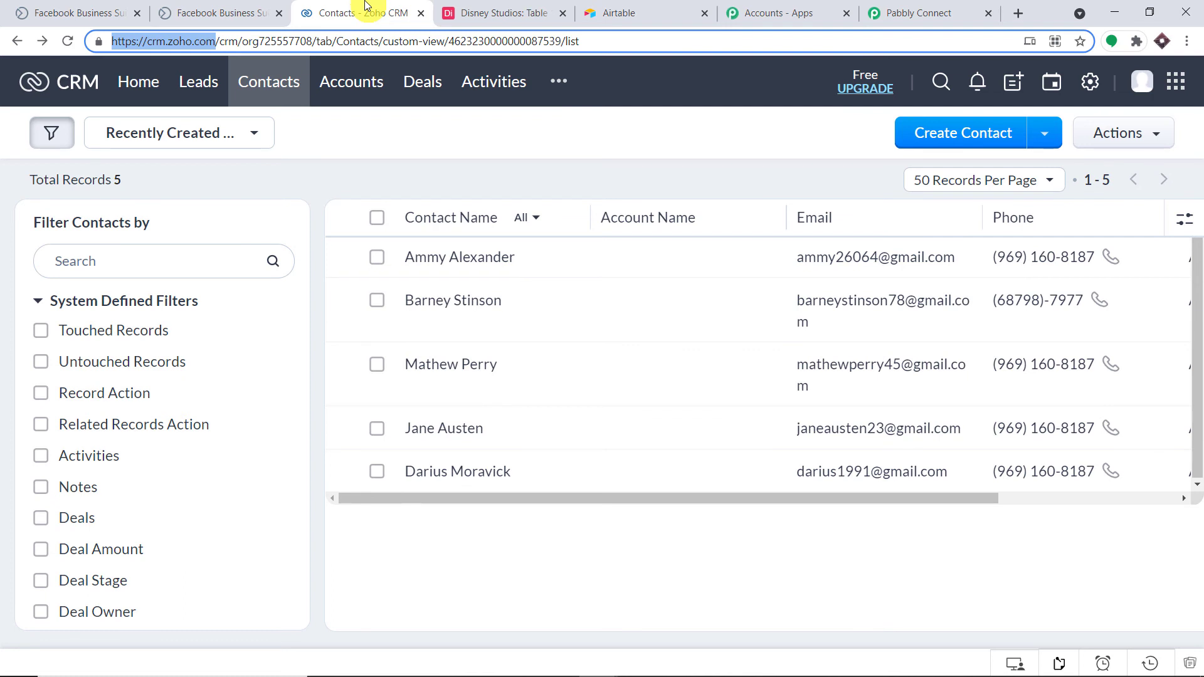
Reload the Zoho CRM Contacts list to see the new lead contact, then return to Pabbly Connect.
left_click(67, 41)
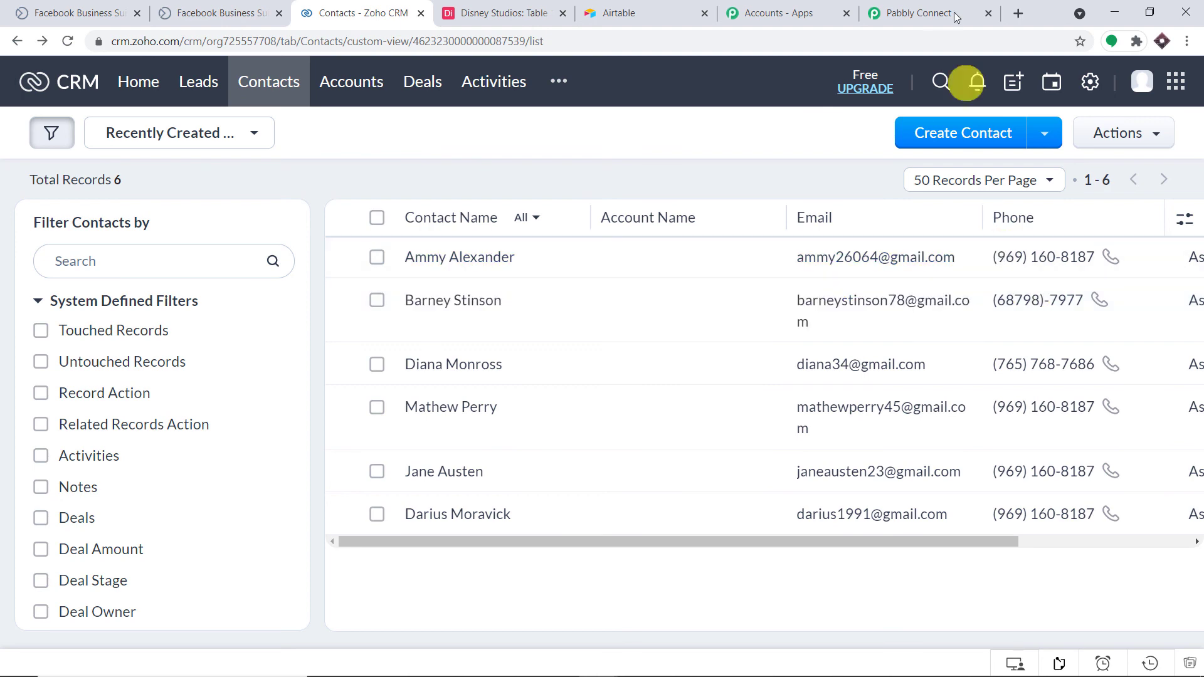
left_click(928, 12)
scroll(1198, 344, "up", 15)
Collapse the Airtable Create Record and Search Record steps into compact cards.
scroll(1198, 344, "up", 15)
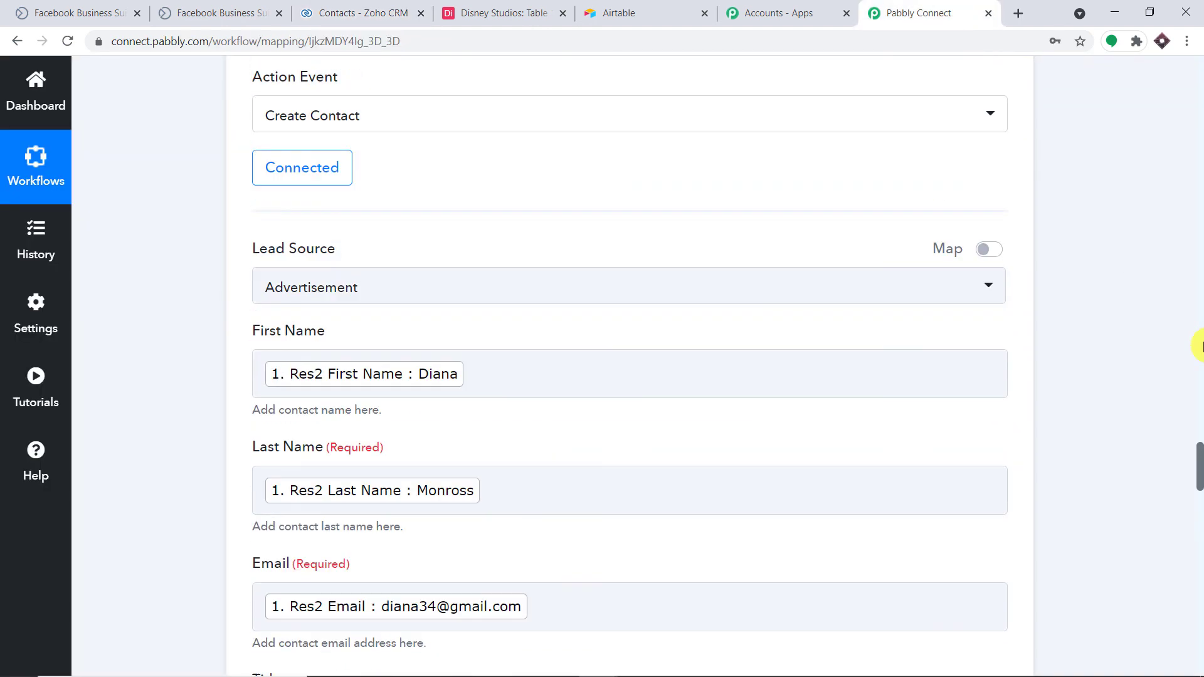
scroll(1199, 321, "up", 15)
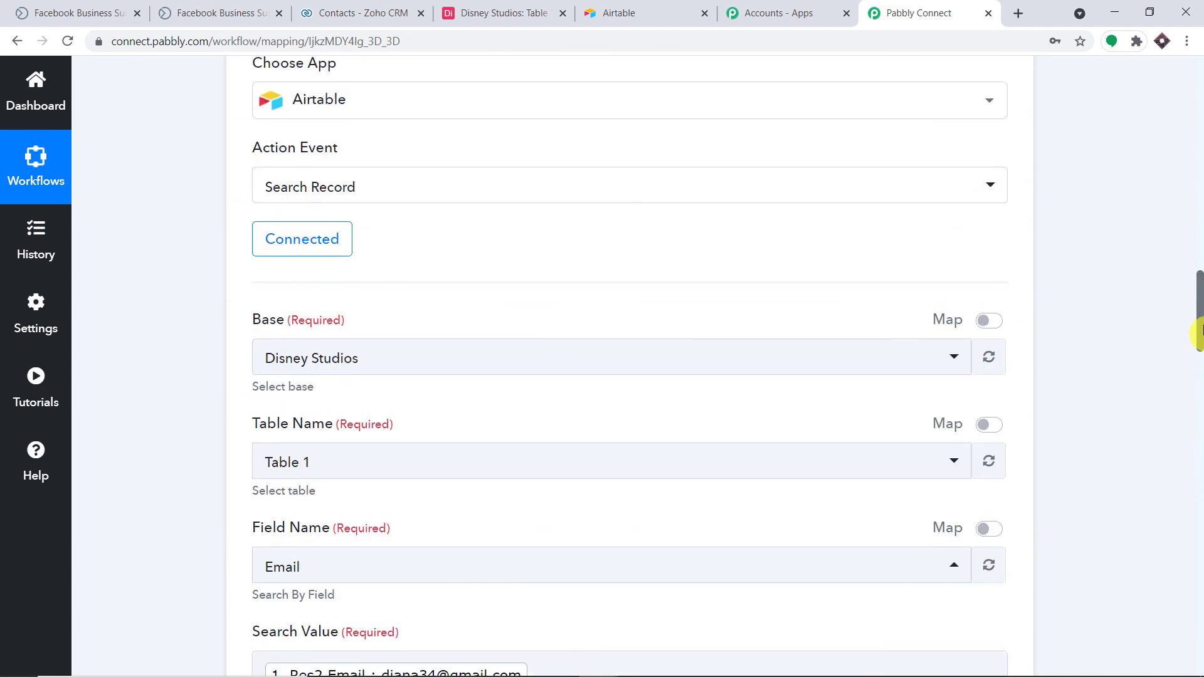
scroll(1199, 332, "down", 3)
scroll(1199, 403, "down", 10)
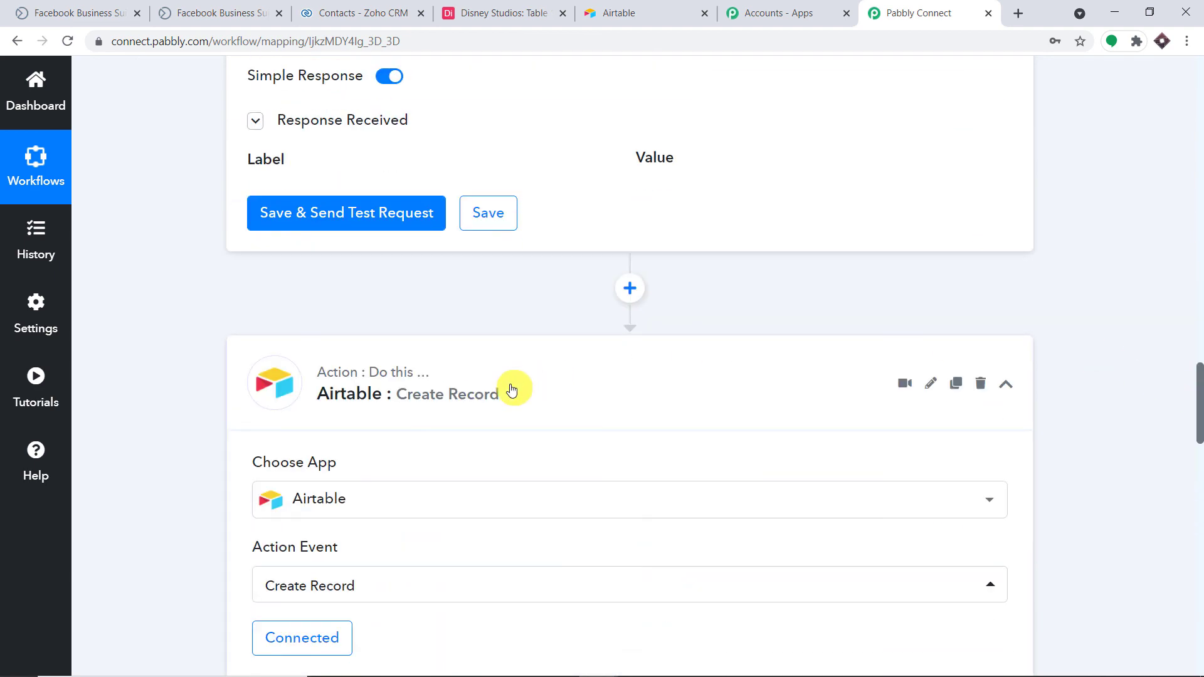
left_click(520, 387)
scroll(1198, 202, "up", 20)
scroll(1198, 202, "up", 10)
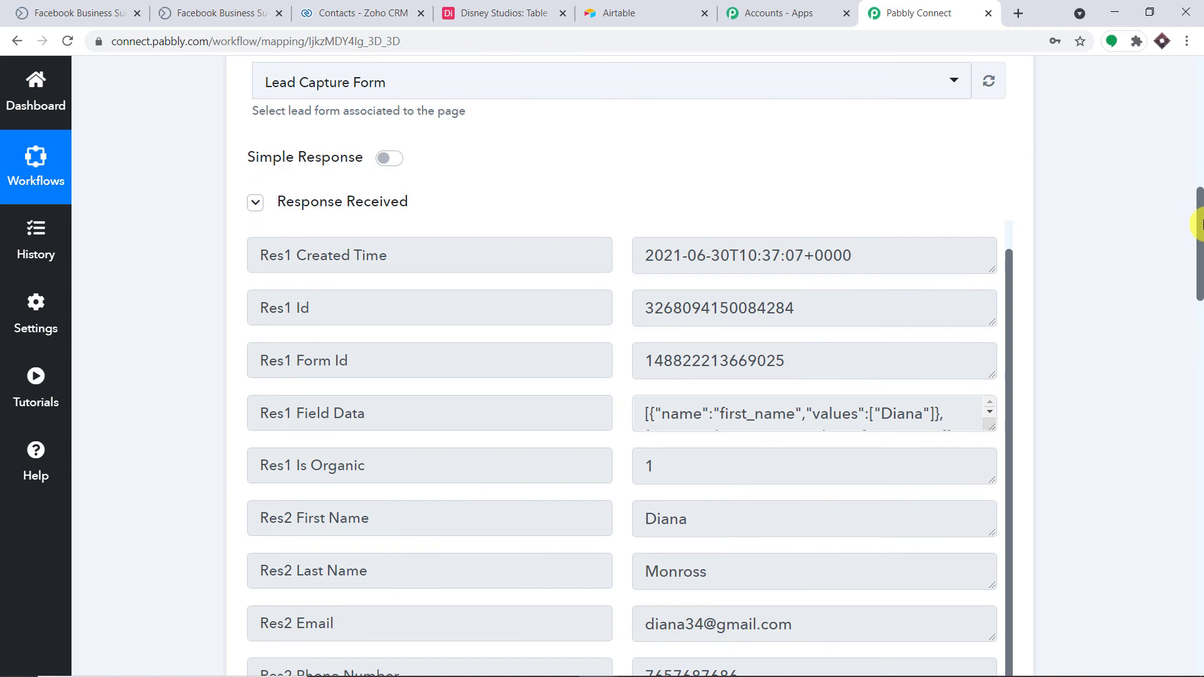
scroll(1198, 263, "down", 8)
left_click(568, 459)
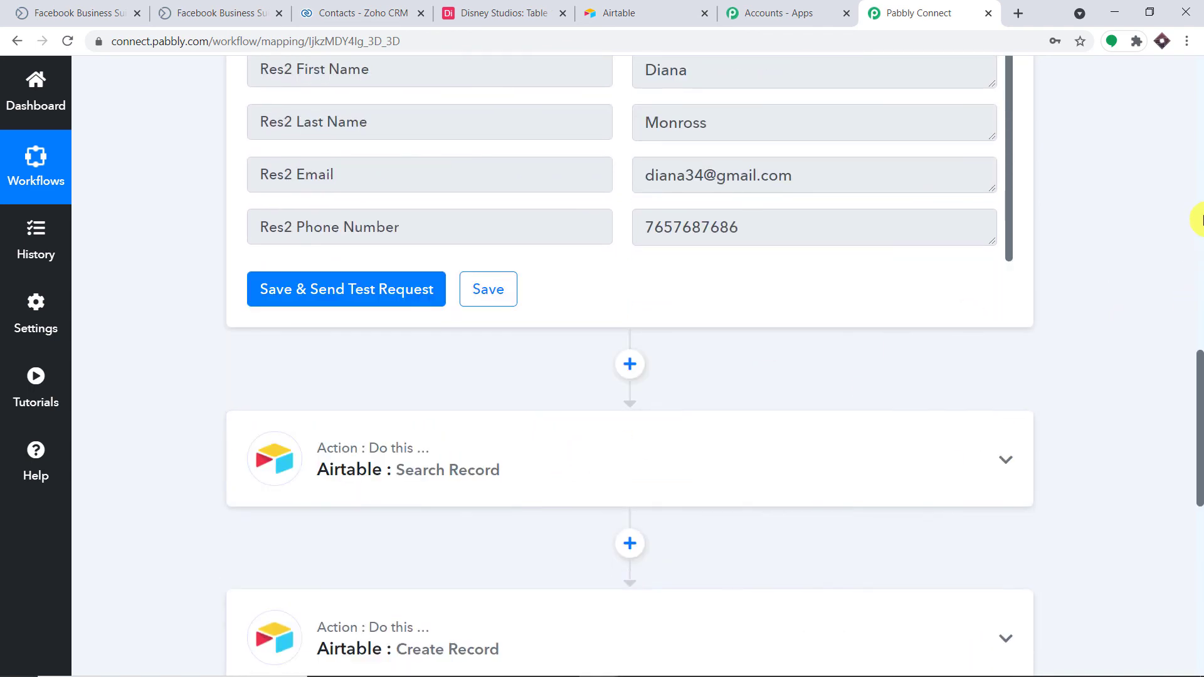
Collapse the Facebook Lead Ads trigger step, then review the compacted workflow.
scroll(1200, 219, "up", 15)
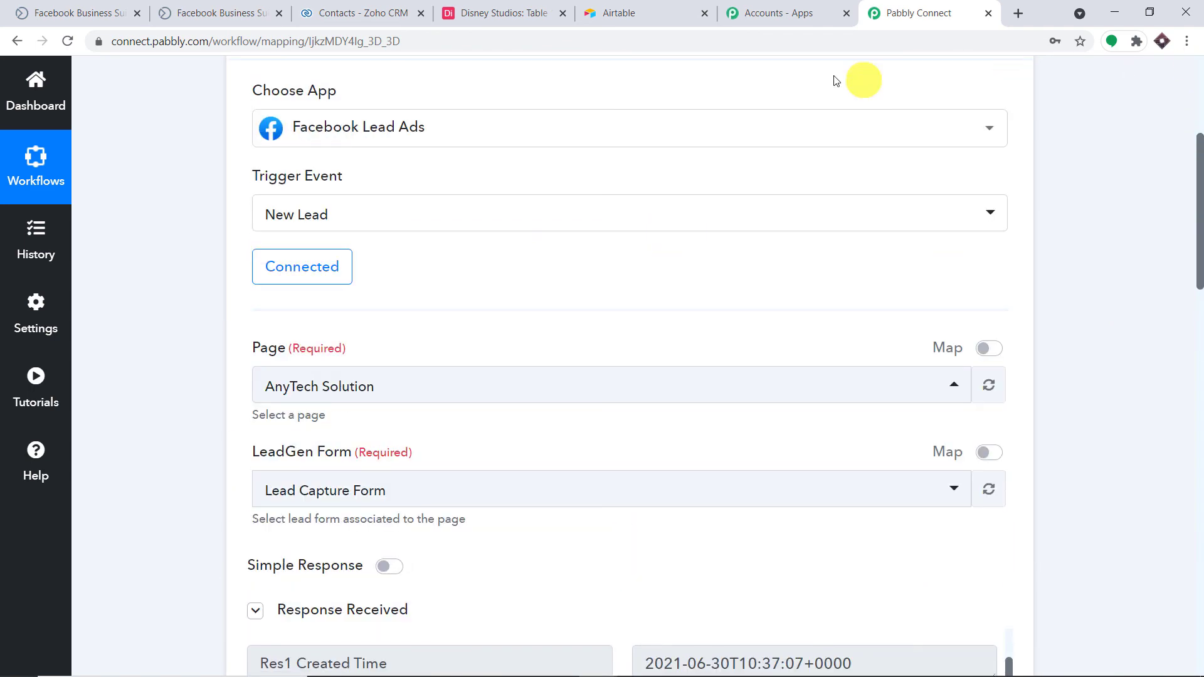
scroll(1198, 182, "up", 1)
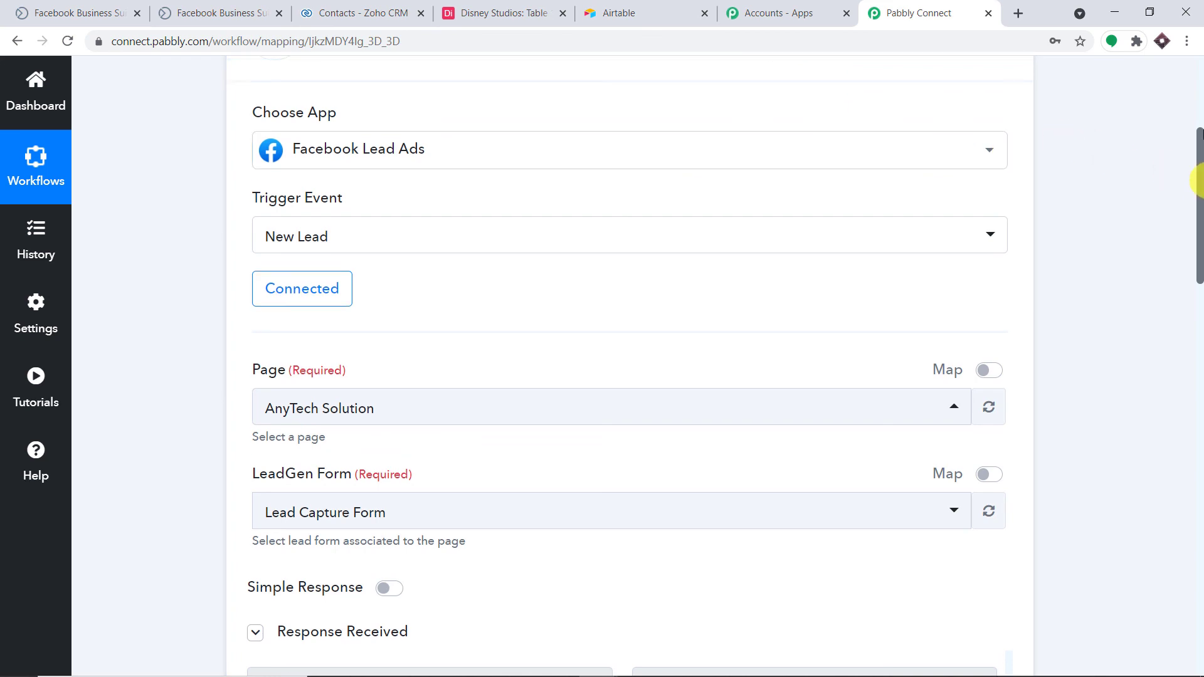
scroll(621, 253, "up", 5)
left_click(564, 287)
scroll(696, 276, "down", 4)
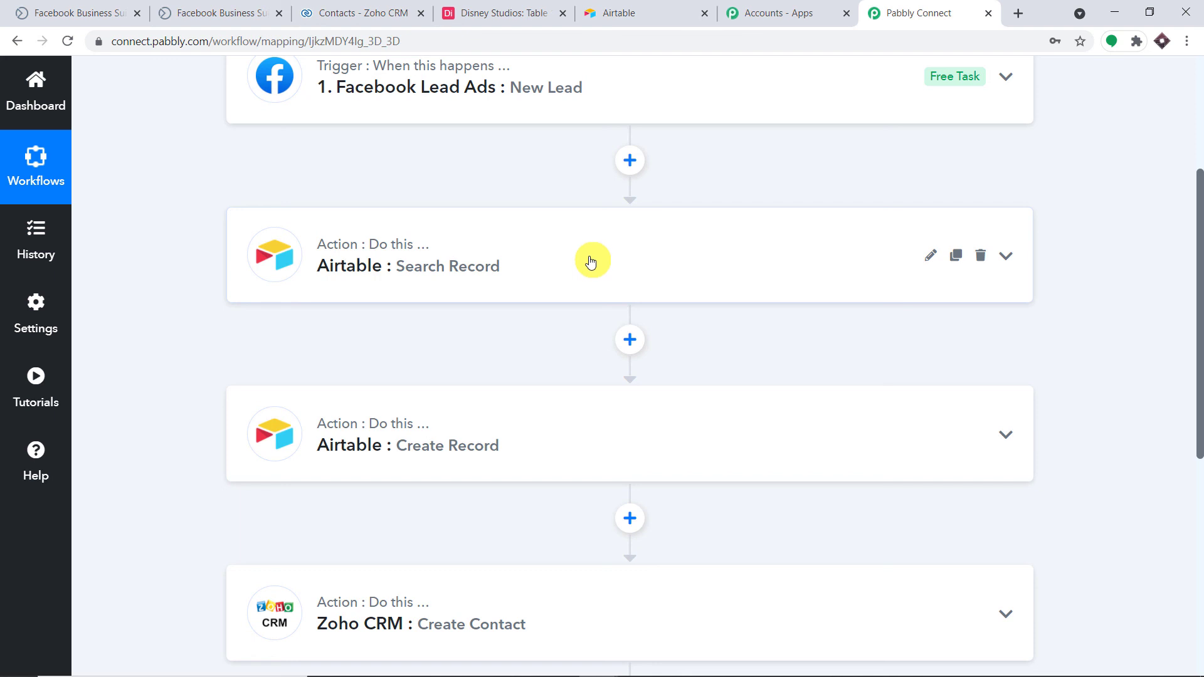
scroll(596, 263, "down", 3)
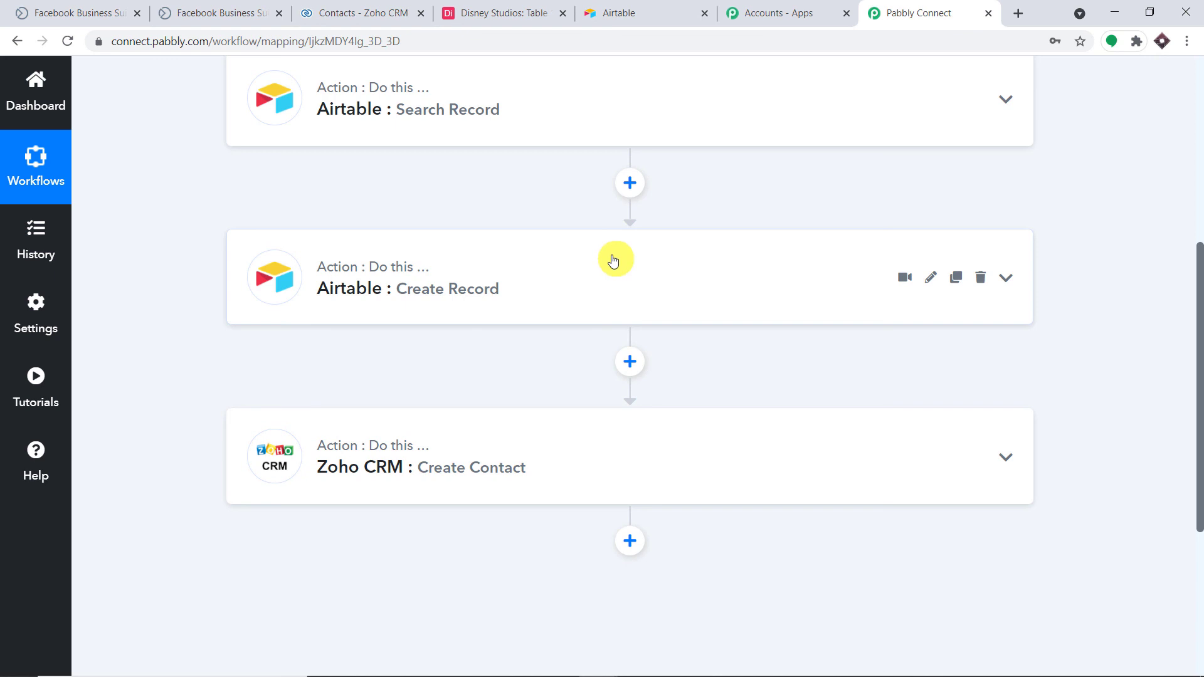
scroll(613, 258, "down", 3)
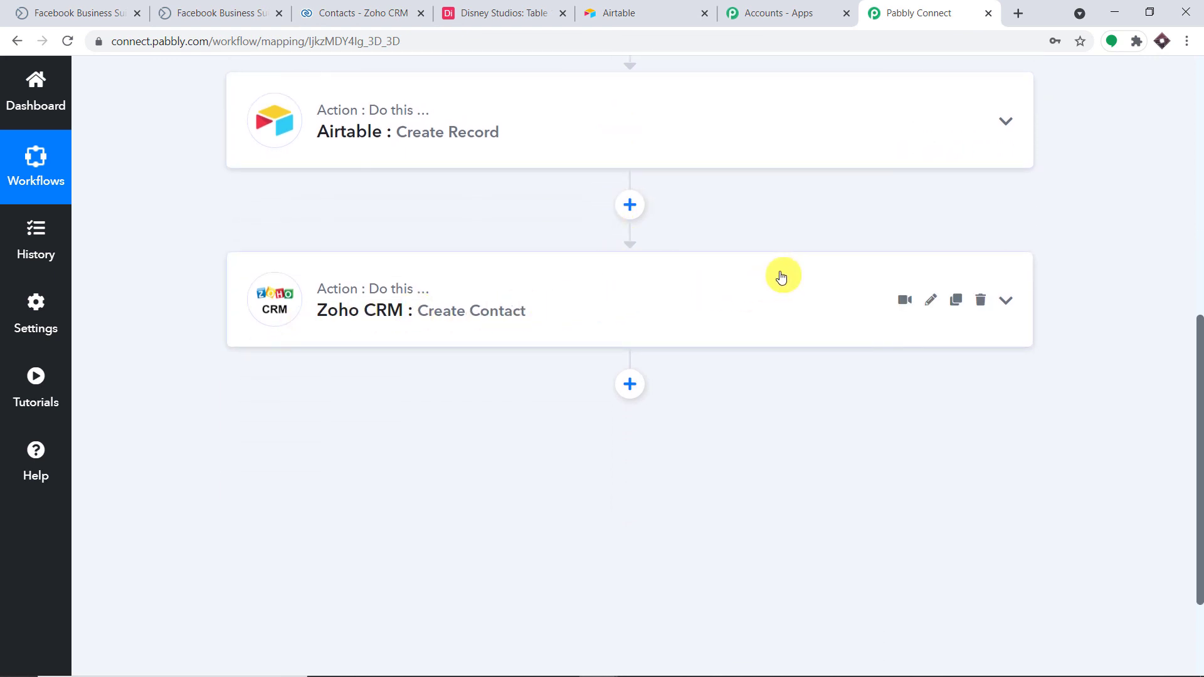
scroll(564, 314, "up", 5)
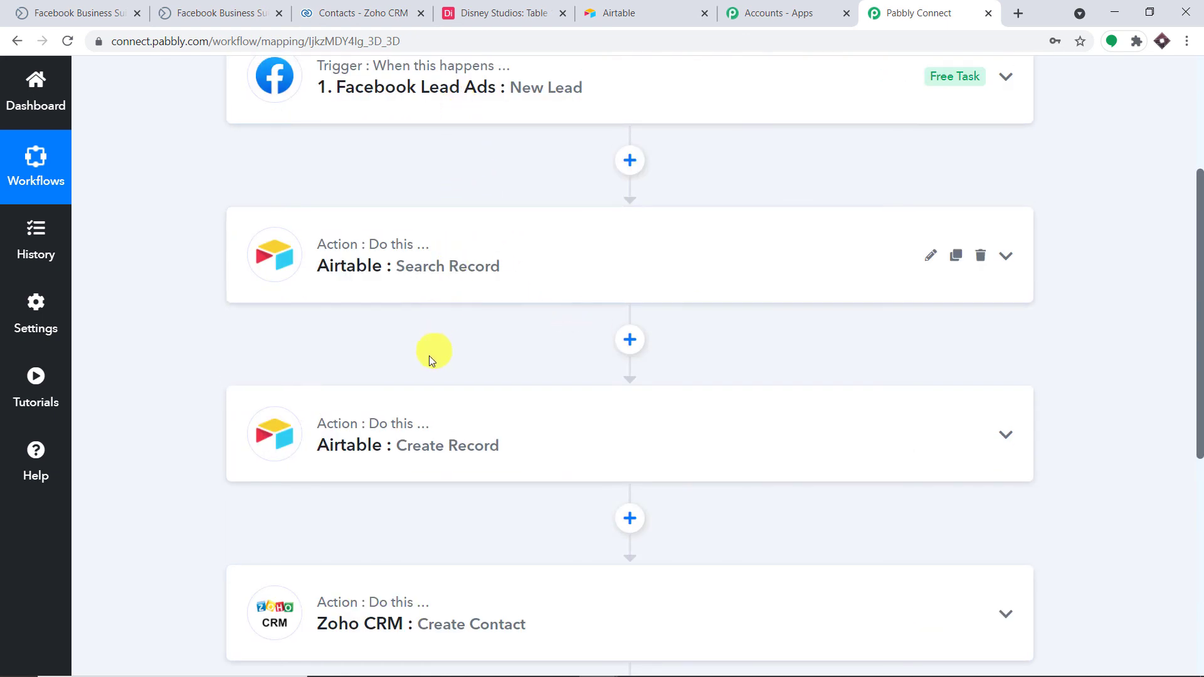
scroll(396, 492, "down", 2)
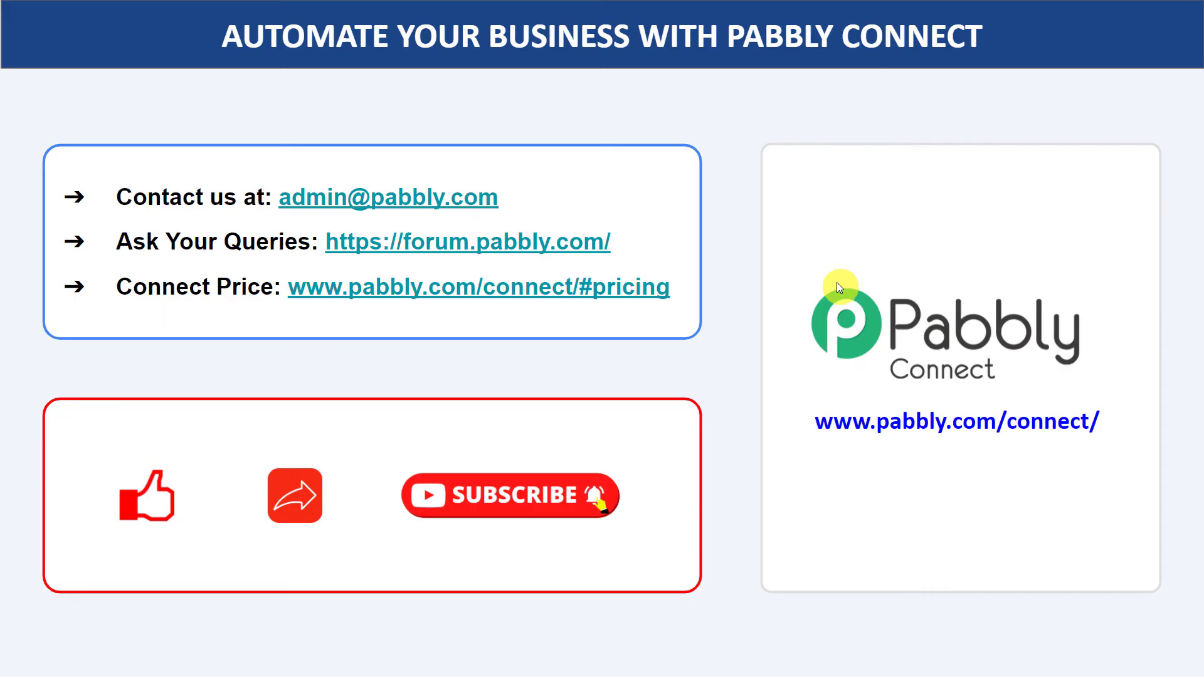